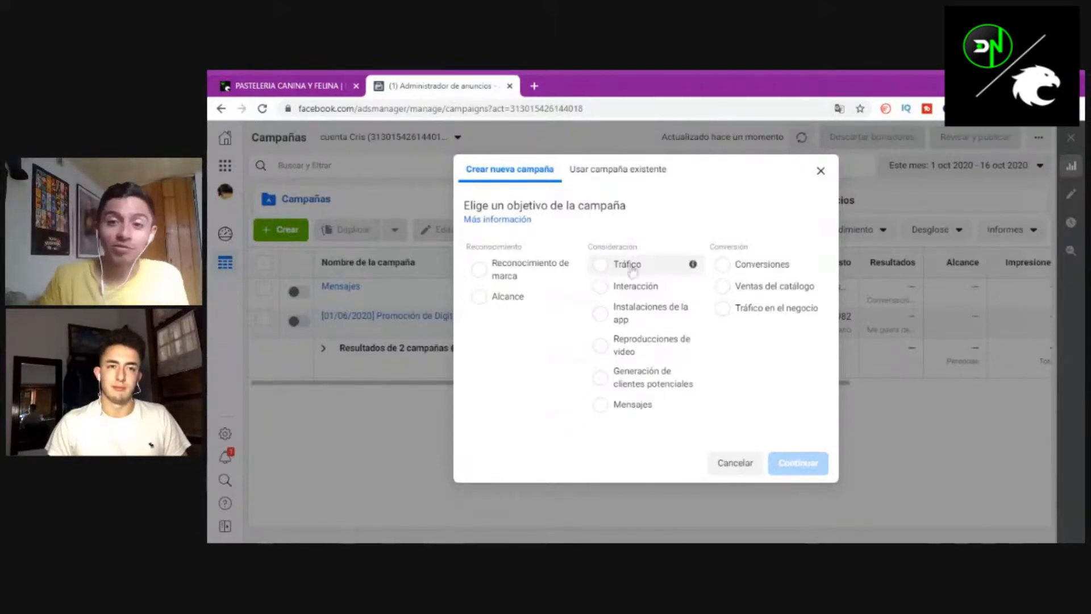
- Create a new campaign with the Conversiones objective, leaving its name at the default
left_click(728, 264)
scroll(797, 439, "down", 2)
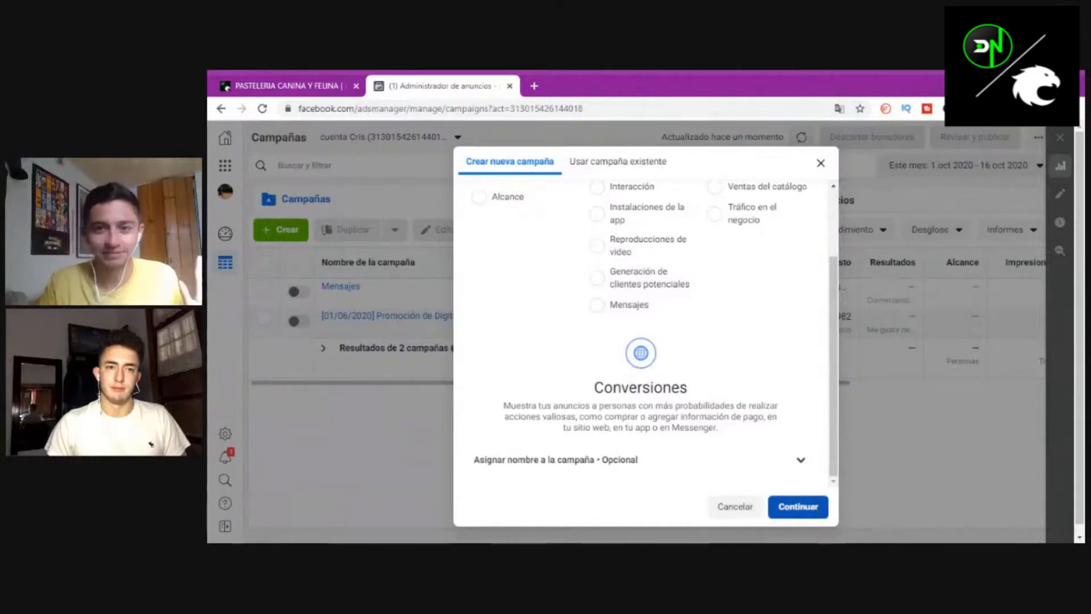
left_click(815, 508)
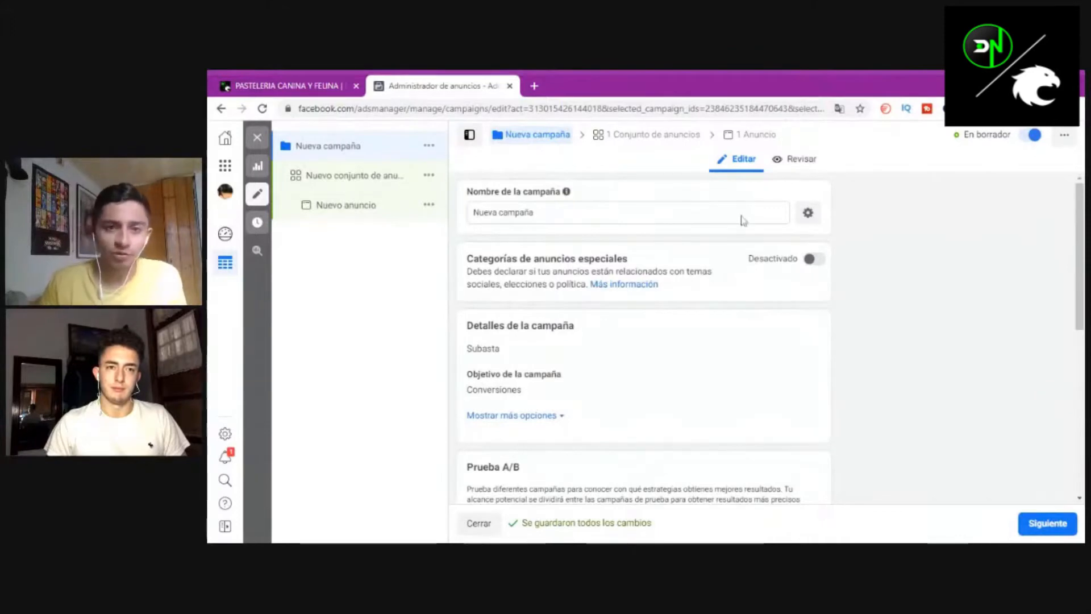
- Review the new campaign's settings, from special ad categories and campaign details to A/B testing and campaign budget optimization
scroll(743, 222, "down", 5)
scroll(748, 266, "up", 4)
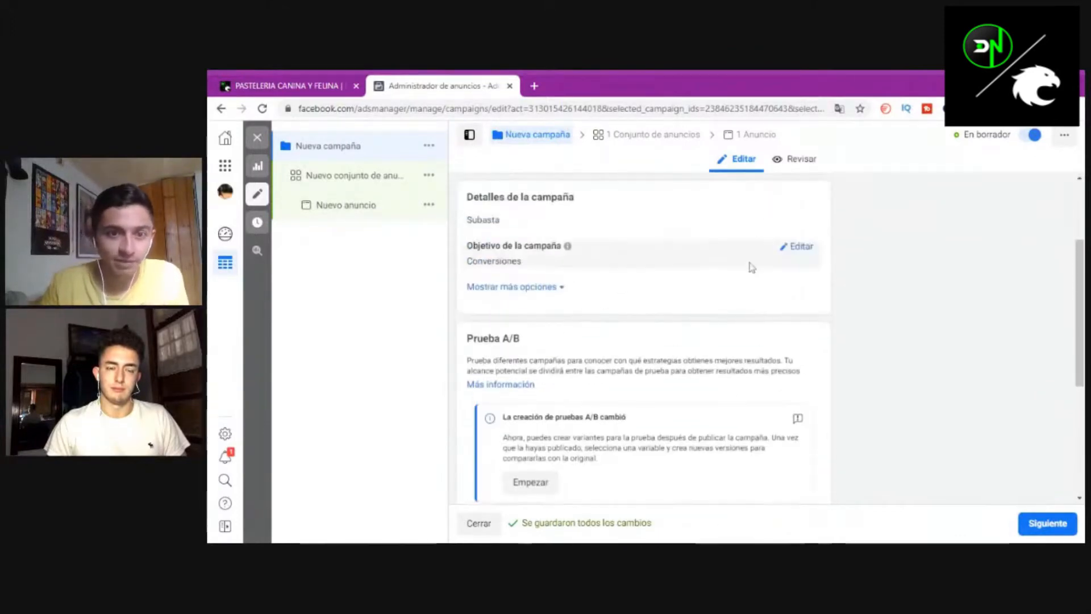
scroll(752, 267, "up", 1)
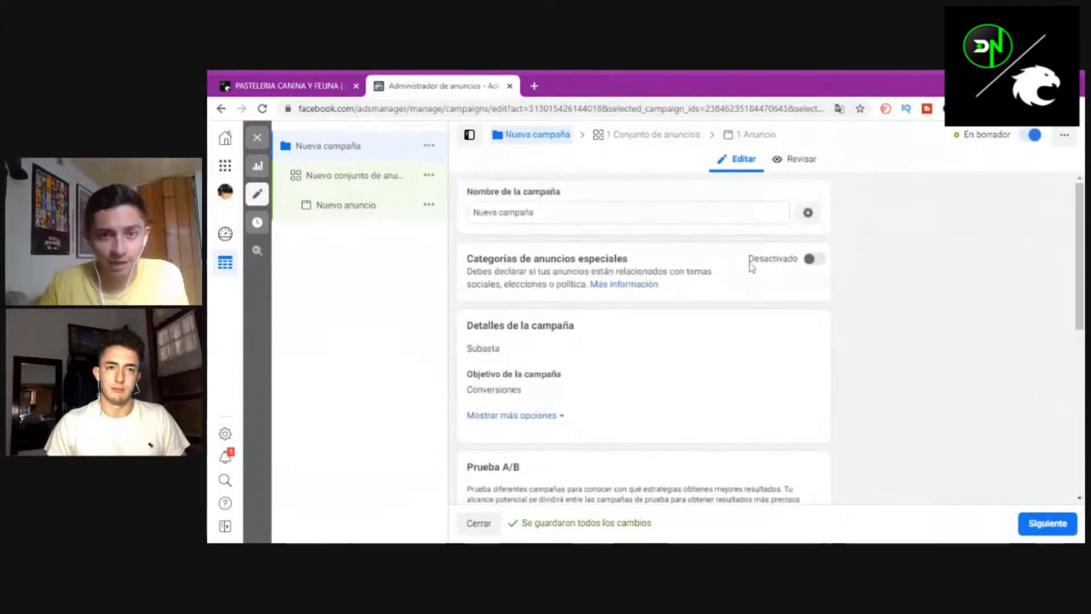
scroll(752, 267, "down", 1)
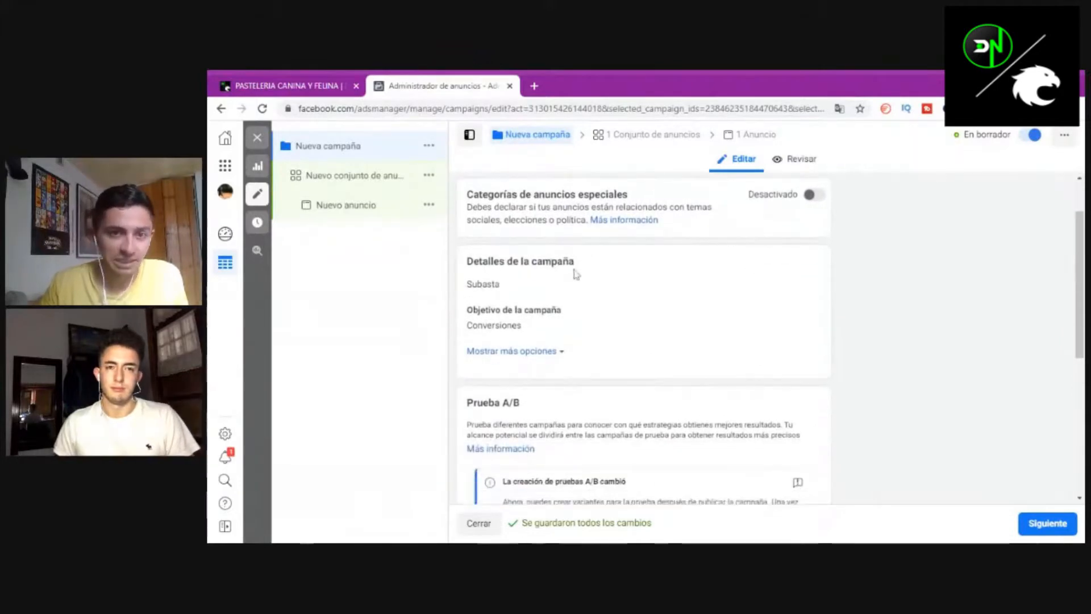
scroll(741, 253, "down", 1)
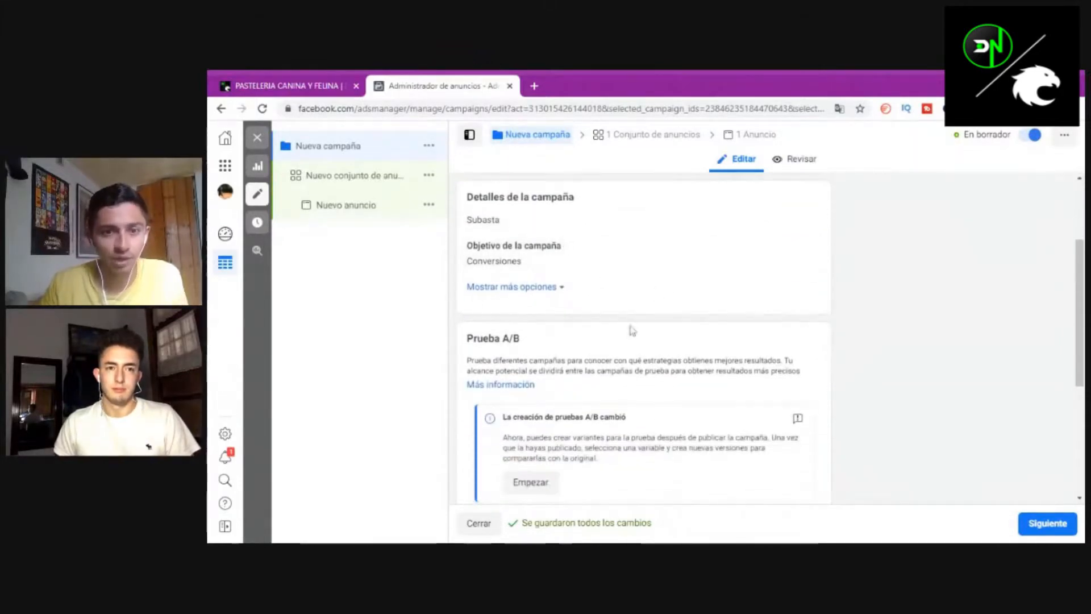
scroll(676, 261, "down", 3)
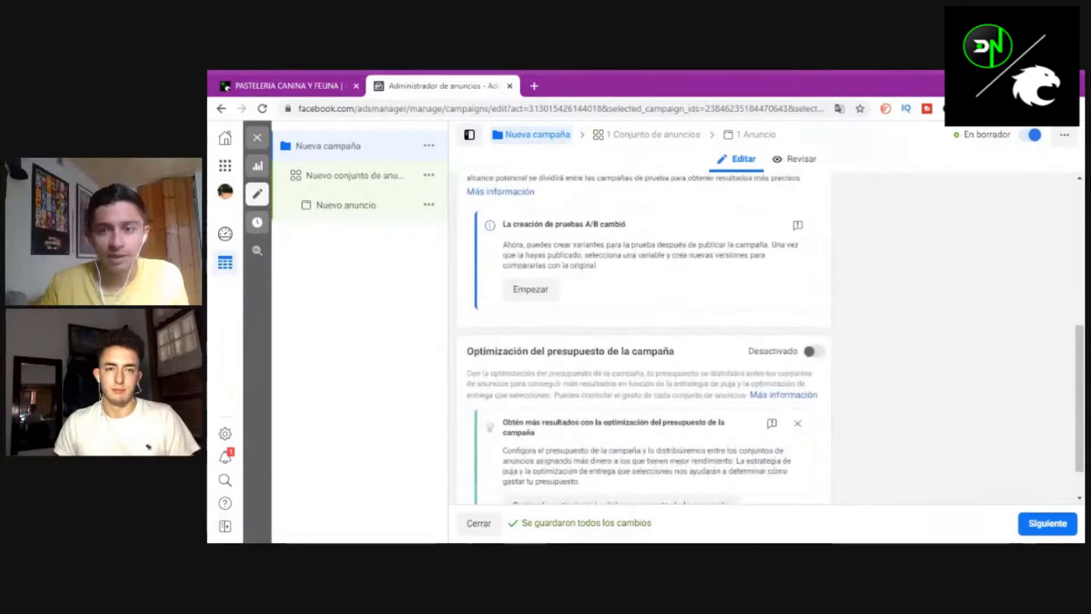
scroll(626, 252, "down", 1)
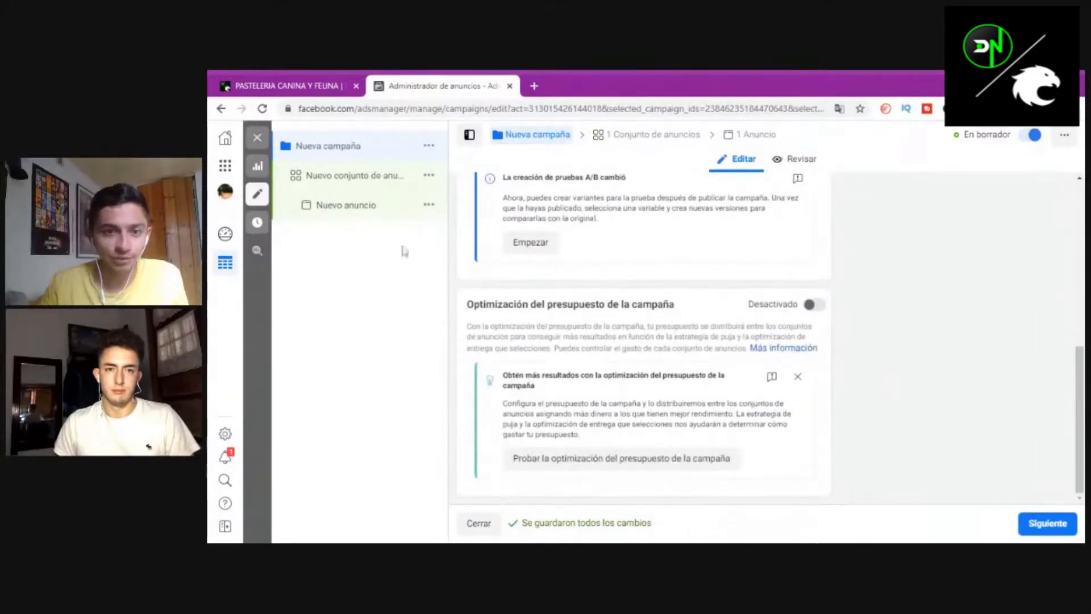
- In the campaign's new ad set, choose Comprar as the pixel's conversion event
left_click(373, 186)
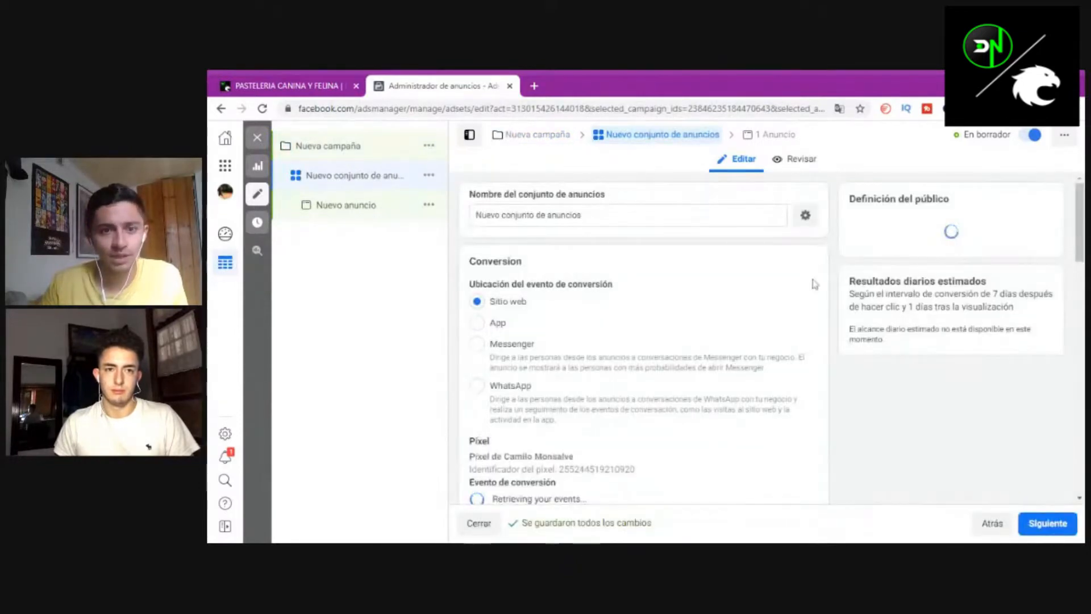
scroll(758, 265, "down", 3)
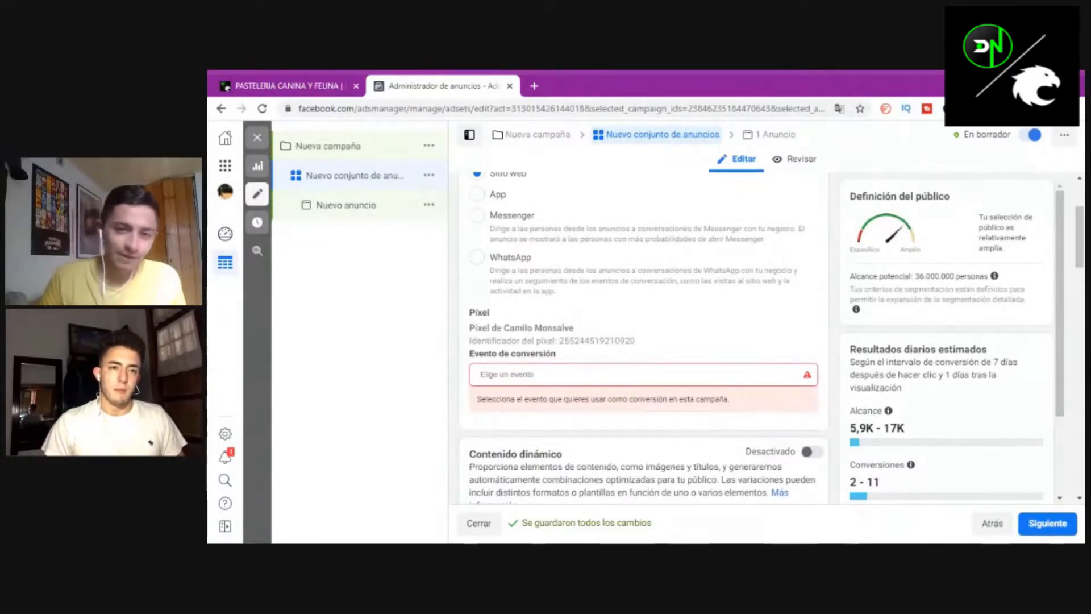
scroll(717, 331, "down", 1)
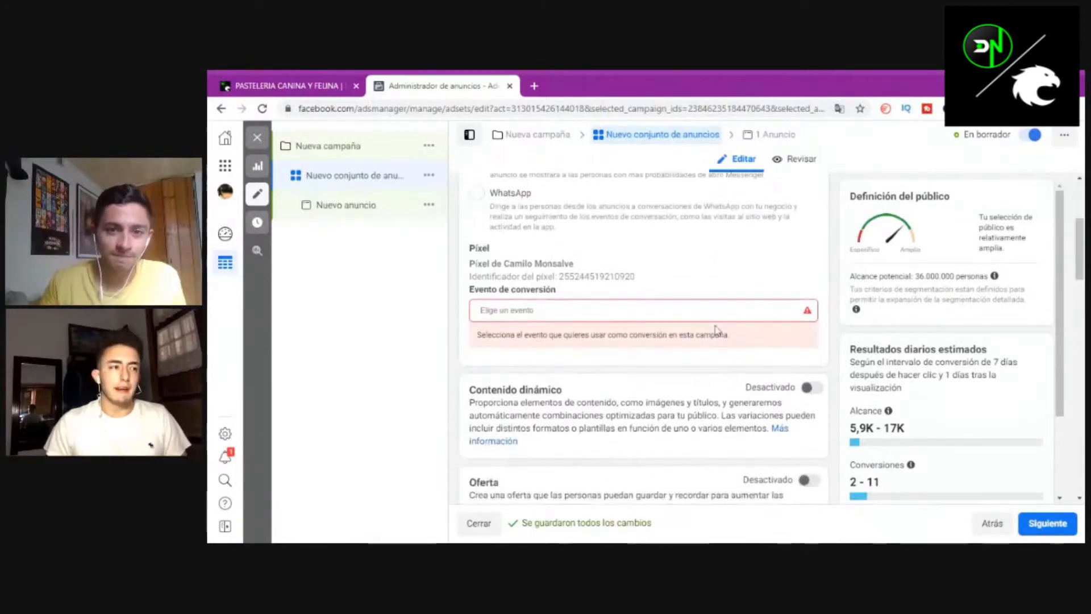
left_click(715, 319)
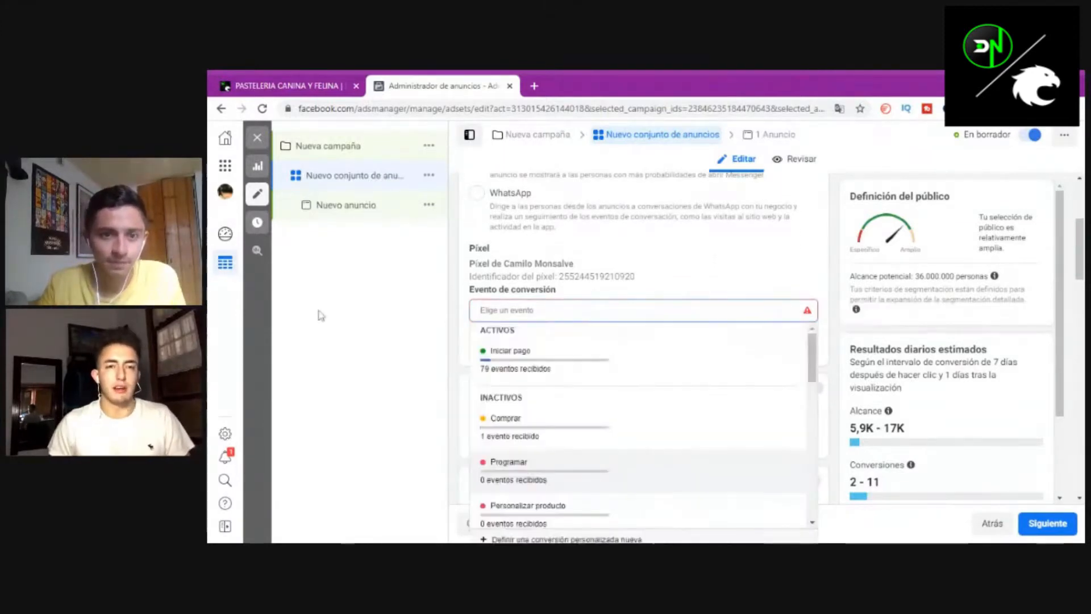
scroll(705, 412, "down", 1)
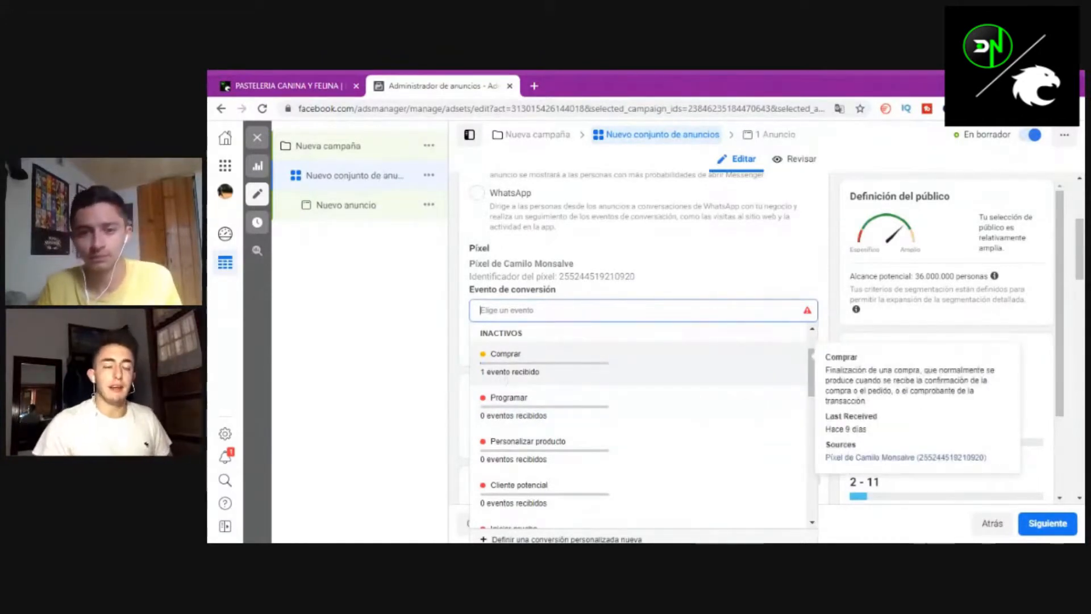
left_click(502, 376)
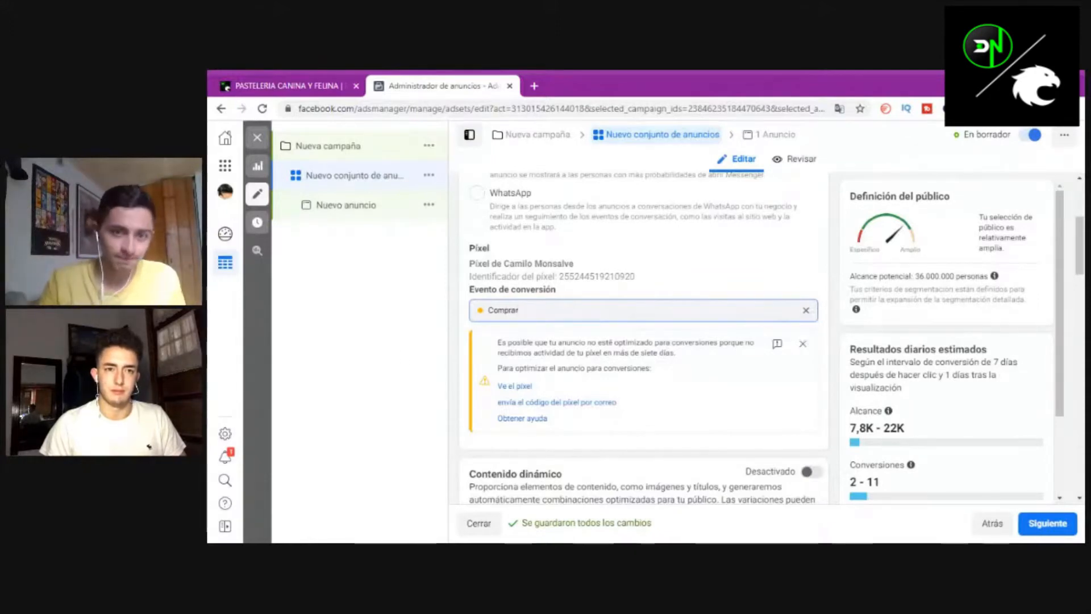
- Set the ad set's daily budget to 200.000 COP
scroll(978, 258, "down", 1)
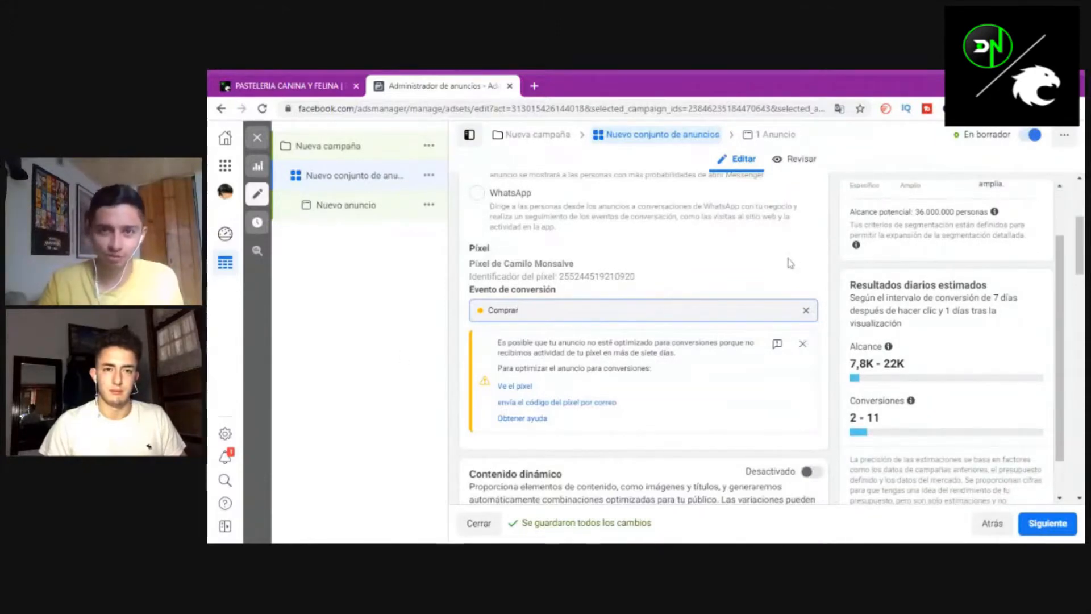
scroll(788, 263, "down", 1)
scroll(788, 263, "down", 3)
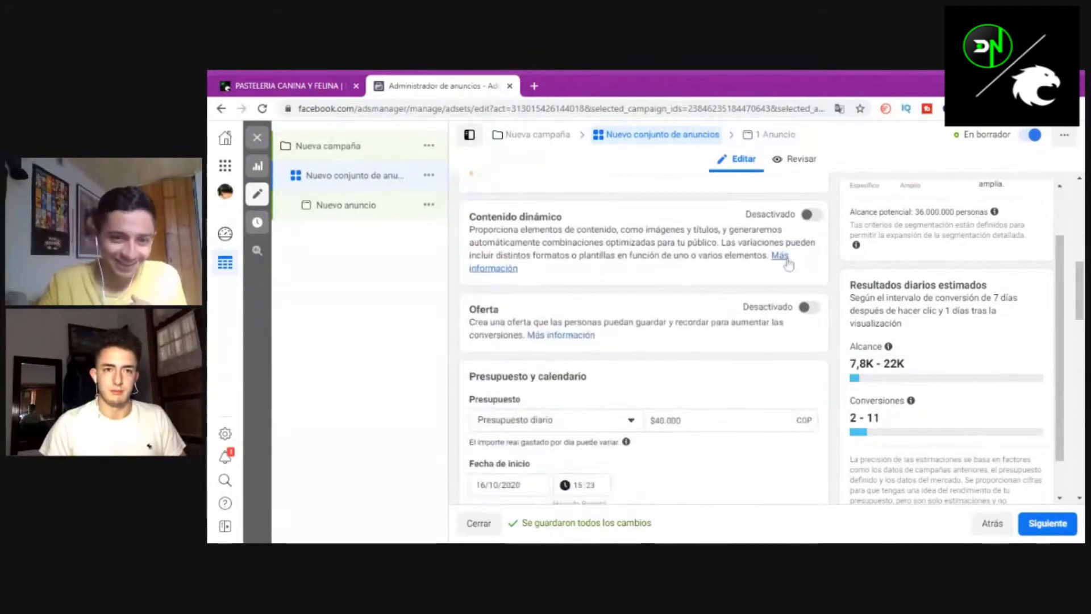
scroll(788, 263, "down", 1)
scroll(556, 294, "down", 1)
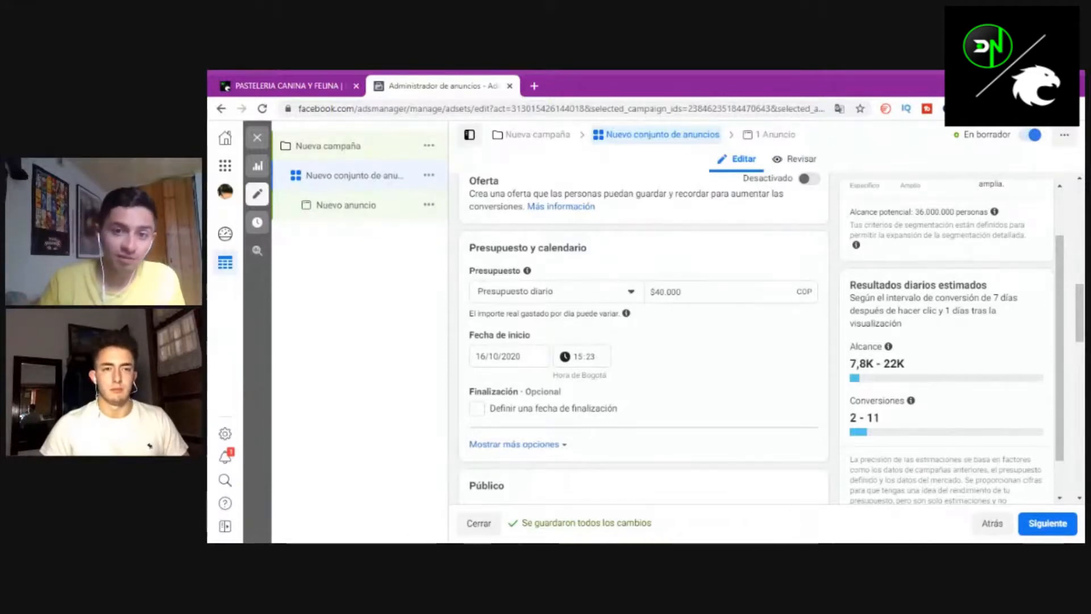
left_click_drag(705, 292, 627, 291)
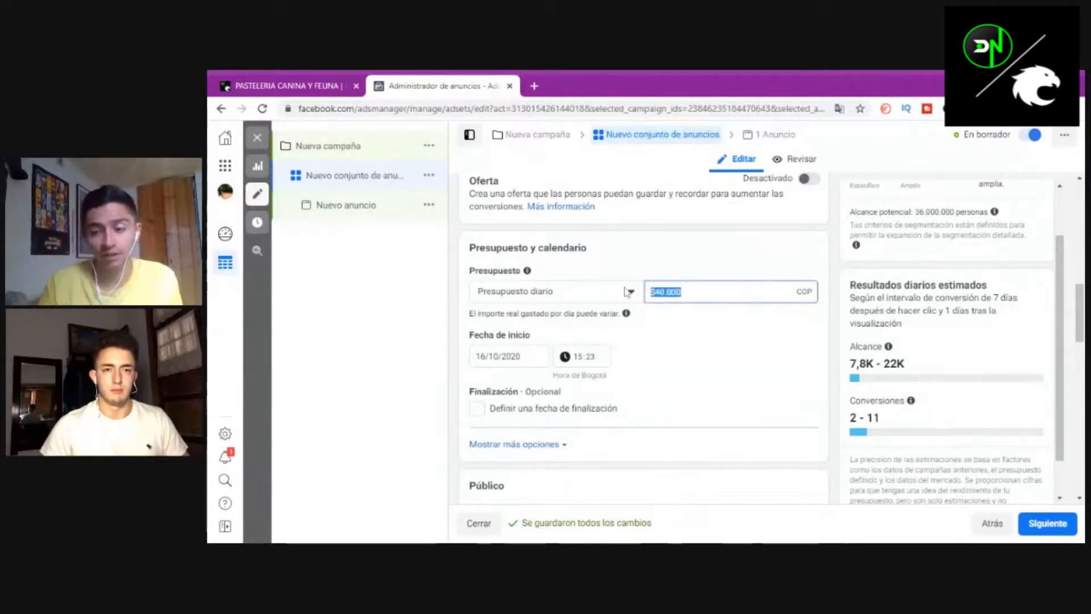
type("200000")
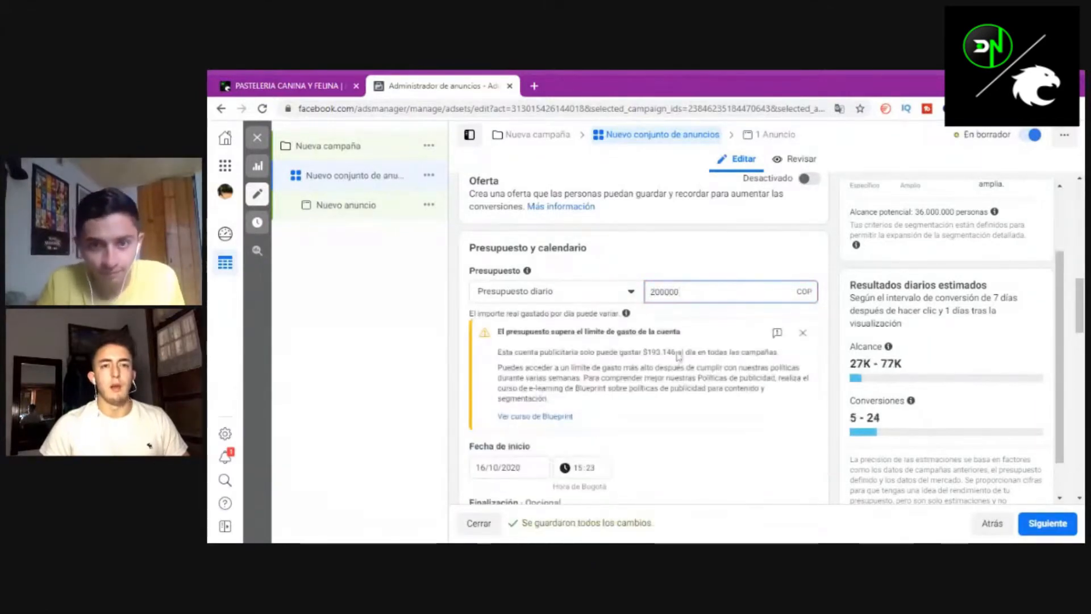
left_click(762, 249)
- Replace the ad set's daily budget with 20.000 COP
left_click(714, 292)
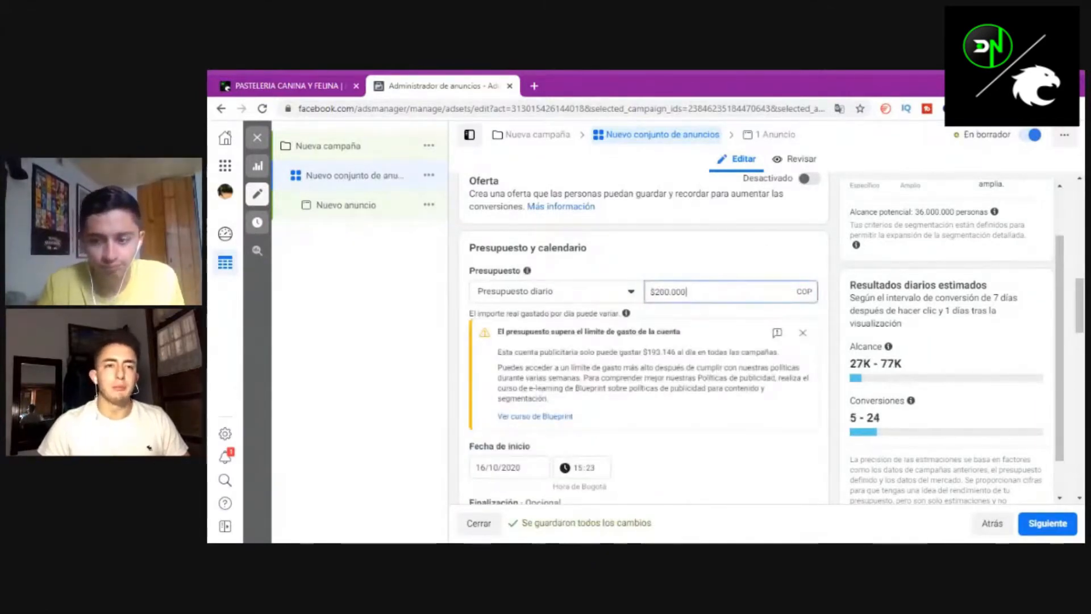
key("BackSpace")
key("BackSpace")
key("BackSpace")
key("BackSpace")
key("BackSpace")
key("BackSpace")
key("BackSpace")
key("BackSpace")
type("200")
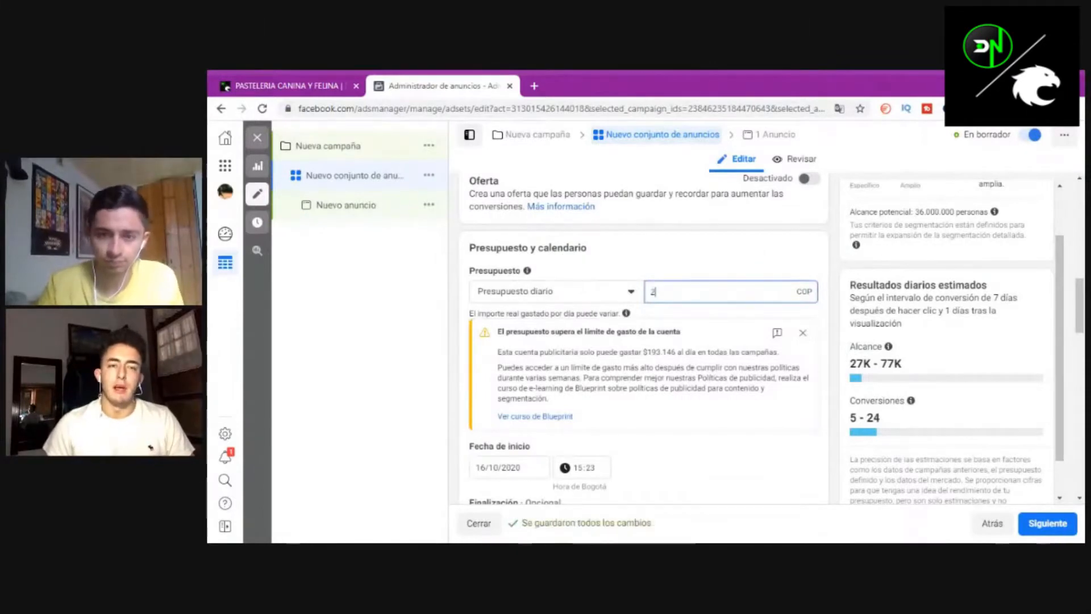
left_click(702, 267)
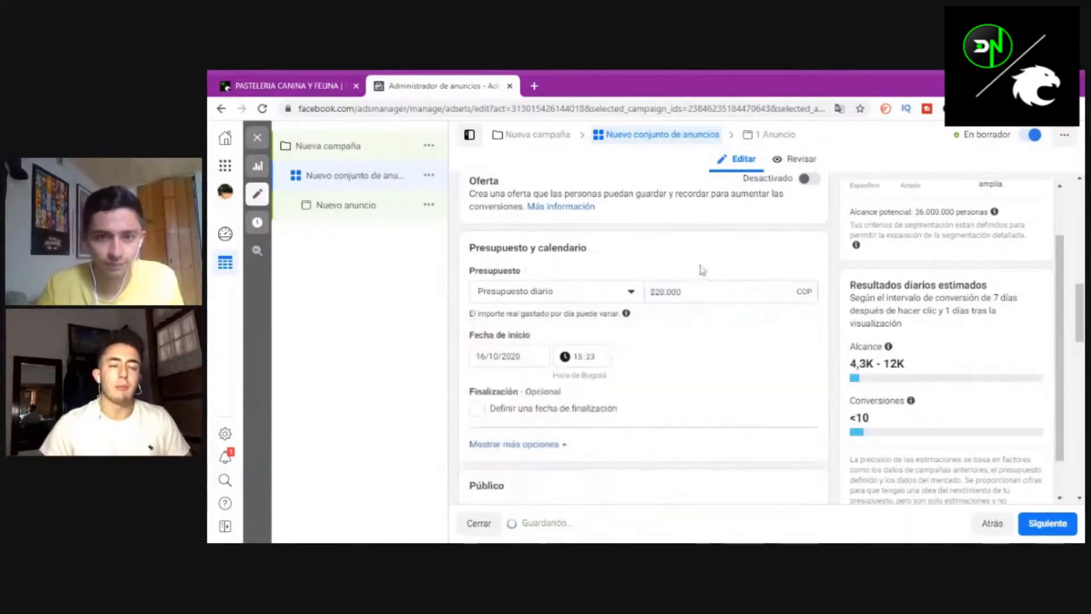
- Set the ad set's start date to 17/10/2020
scroll(735, 299, "down", 2)
scroll(735, 299, "down", 2)
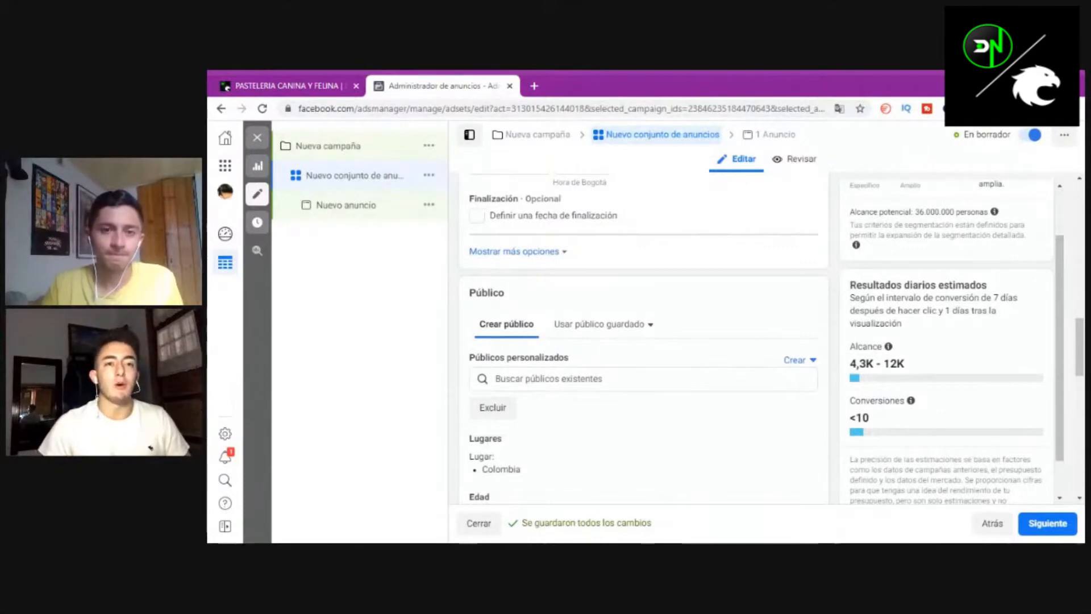
scroll(730, 298, "up", 2)
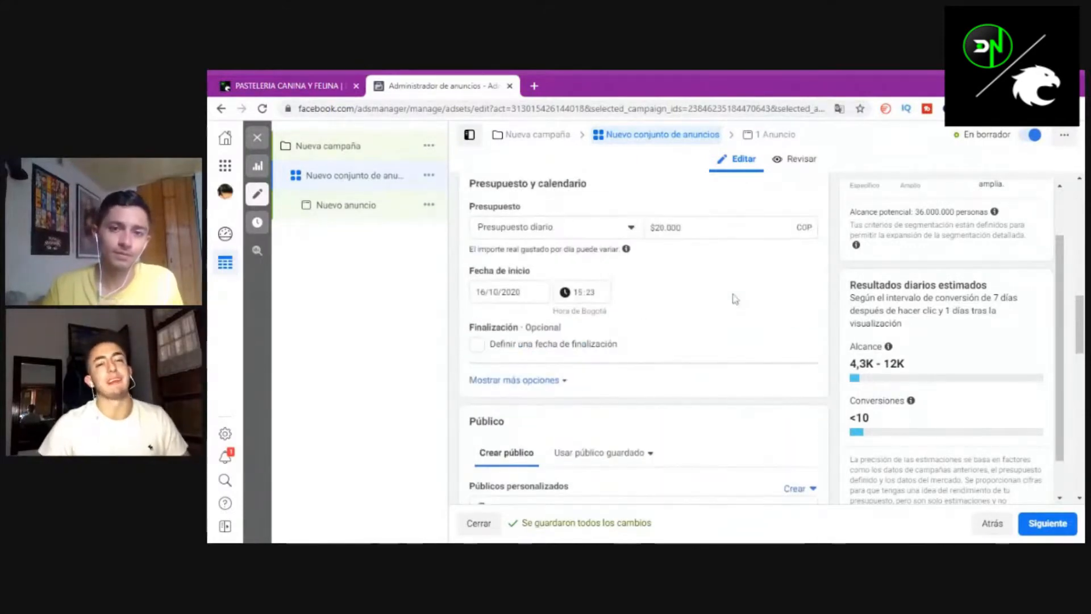
scroll(718, 351, "up", 1)
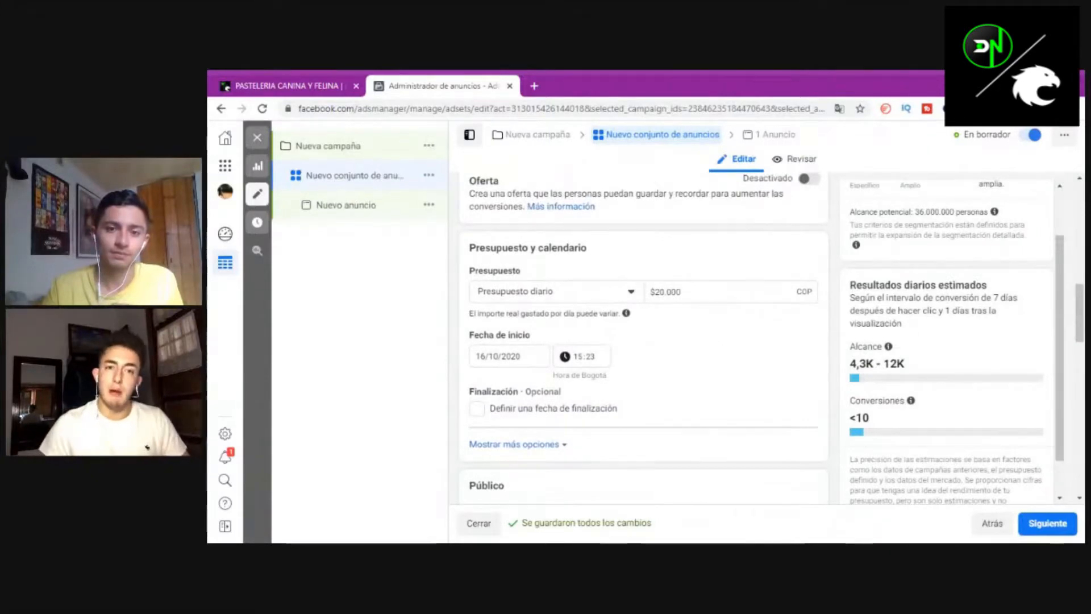
left_click(476, 363)
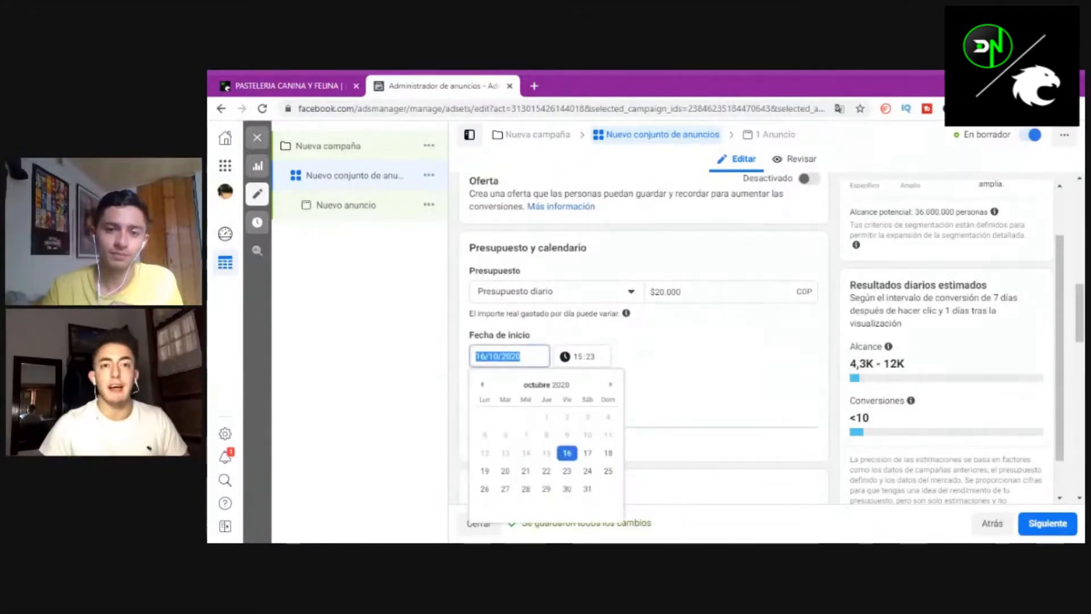
left_click(586, 451)
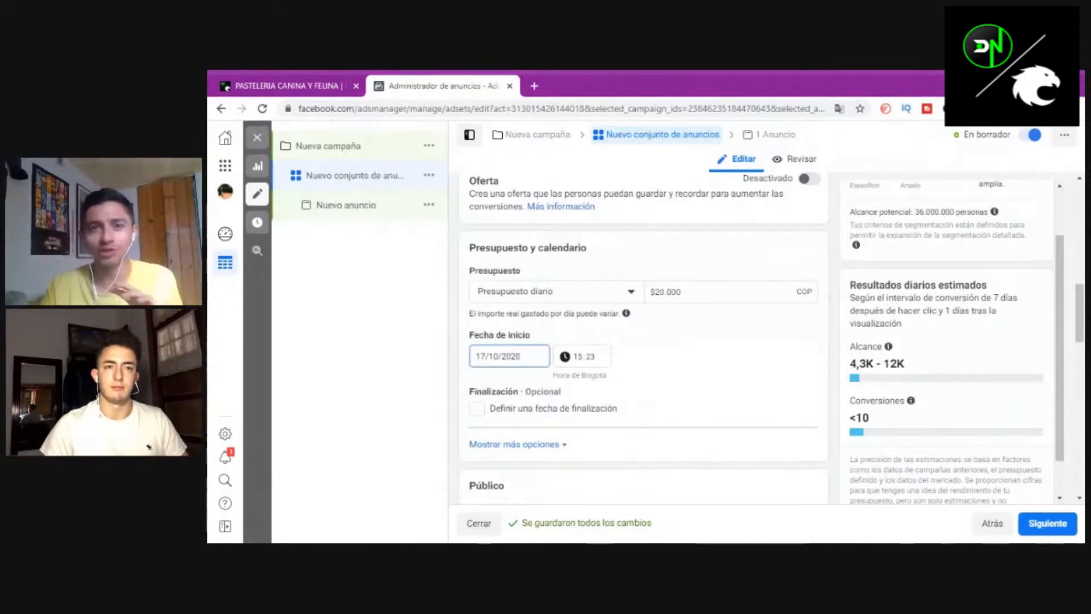
- Examine the ad set's audience settings: custom audiences, locations, age, gender, detailed targeting and languages
scroll(793, 372, "down", 1)
scroll(794, 373, "down", 5)
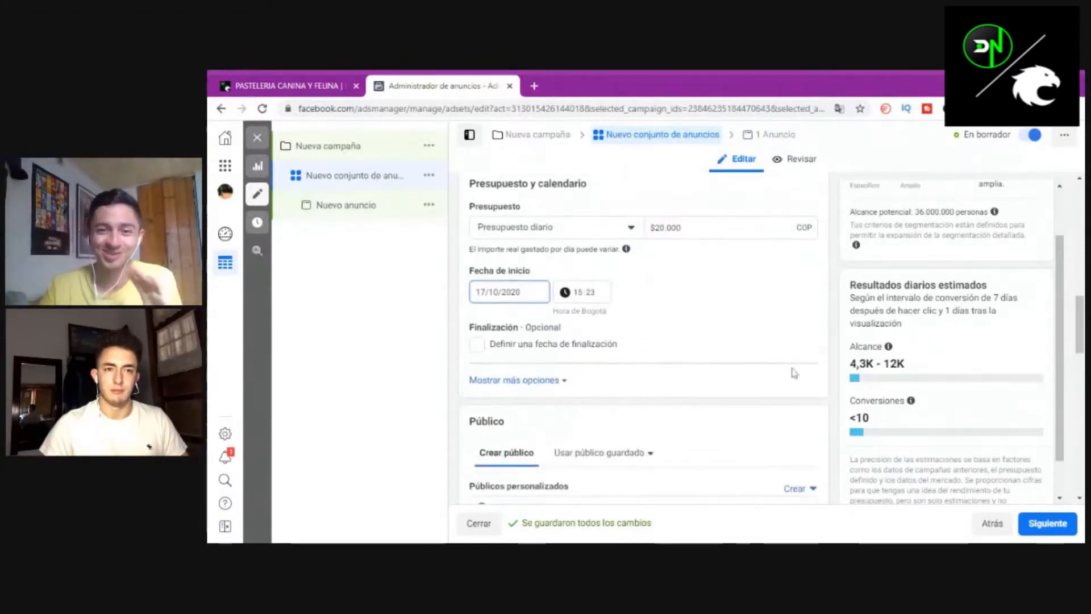
scroll(794, 373, "up", 6)
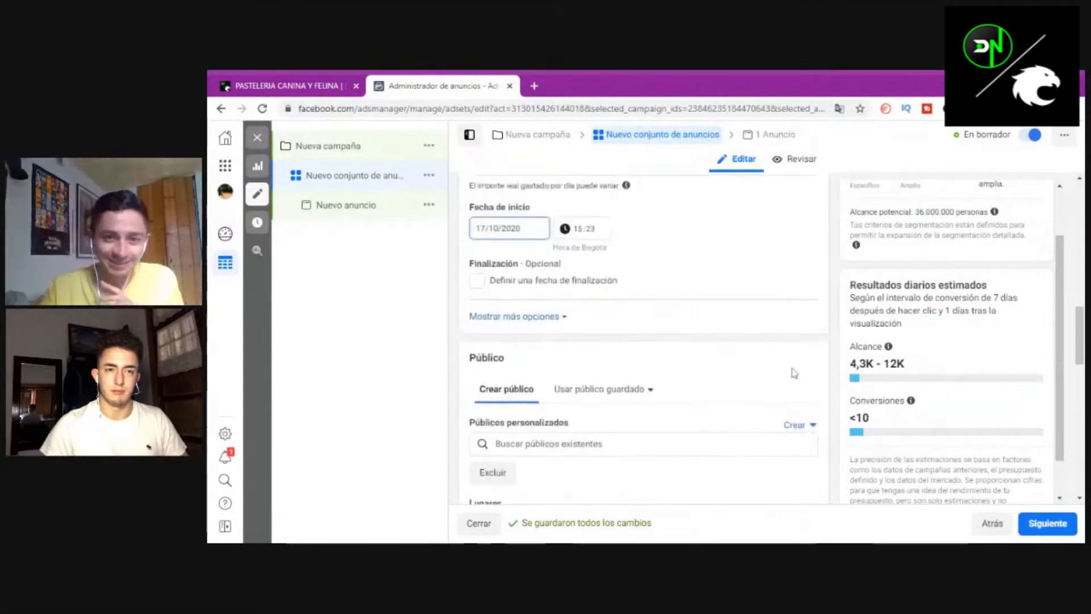
scroll(472, 353, "down", 7)
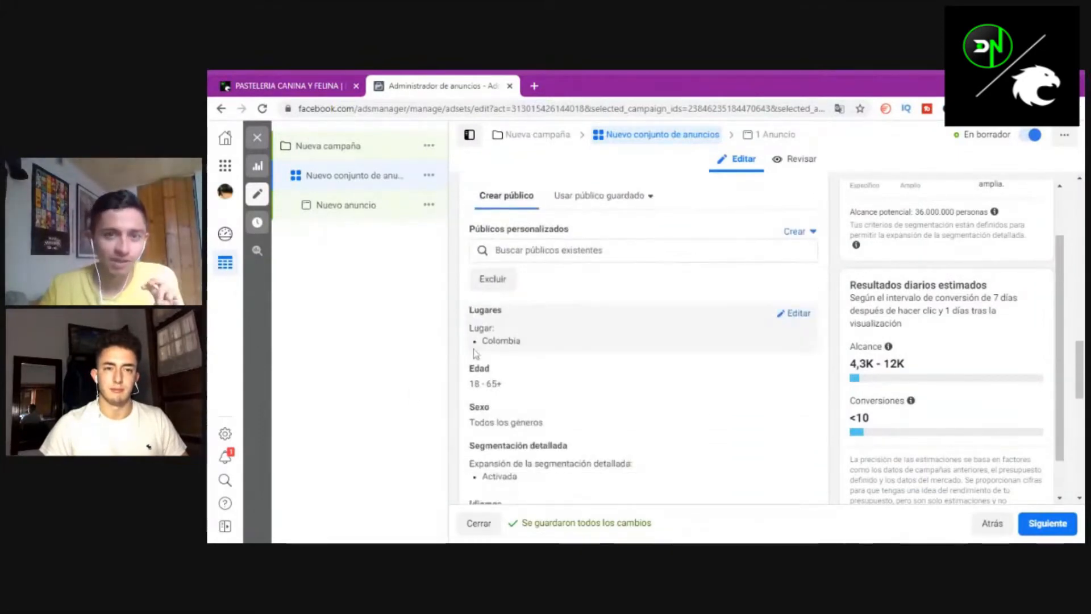
mouse_move(572, 230)
scroll(573, 233, "down", 1)
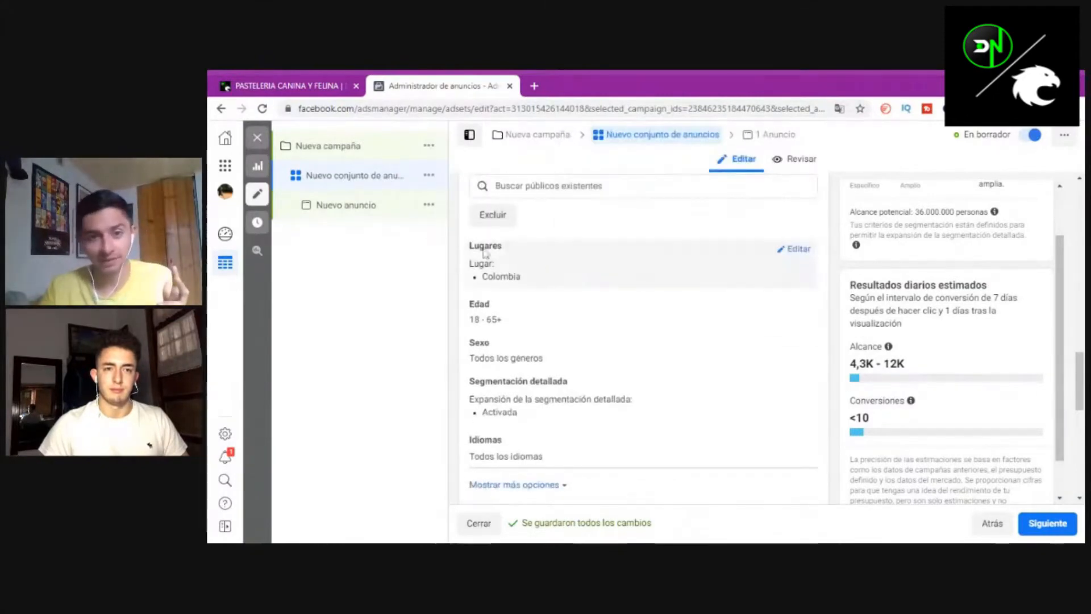
mouse_move(509, 248)
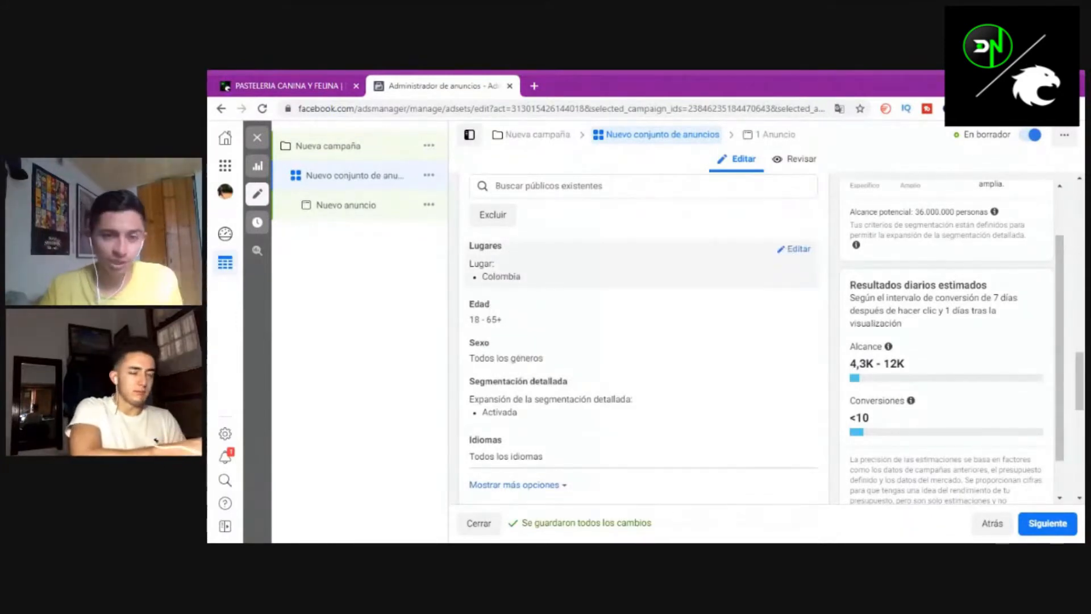
scroll(769, 267, "down", 1)
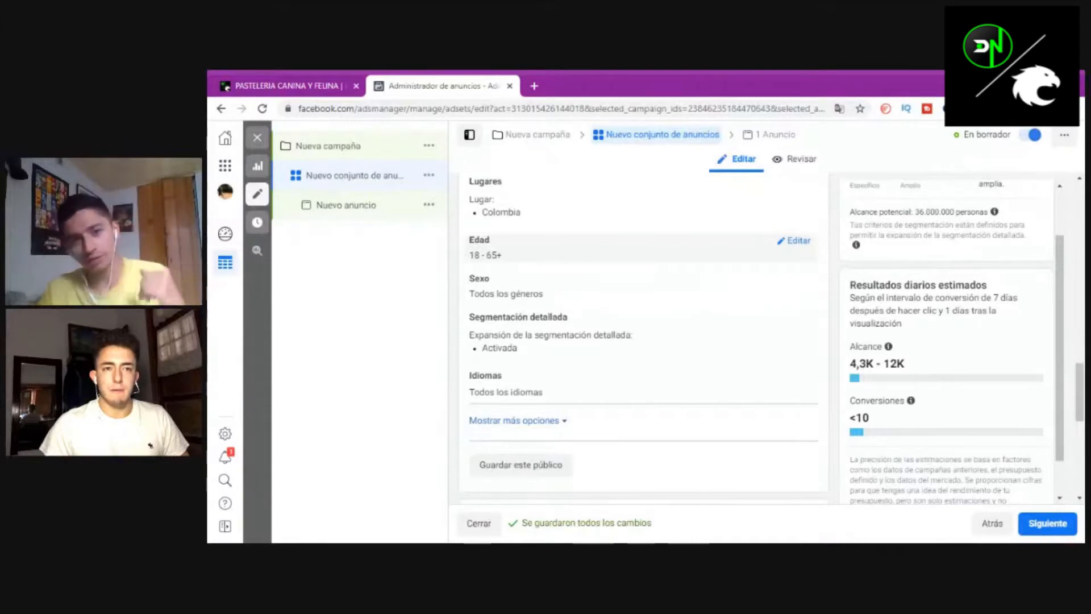
scroll(715, 235, "down", 1)
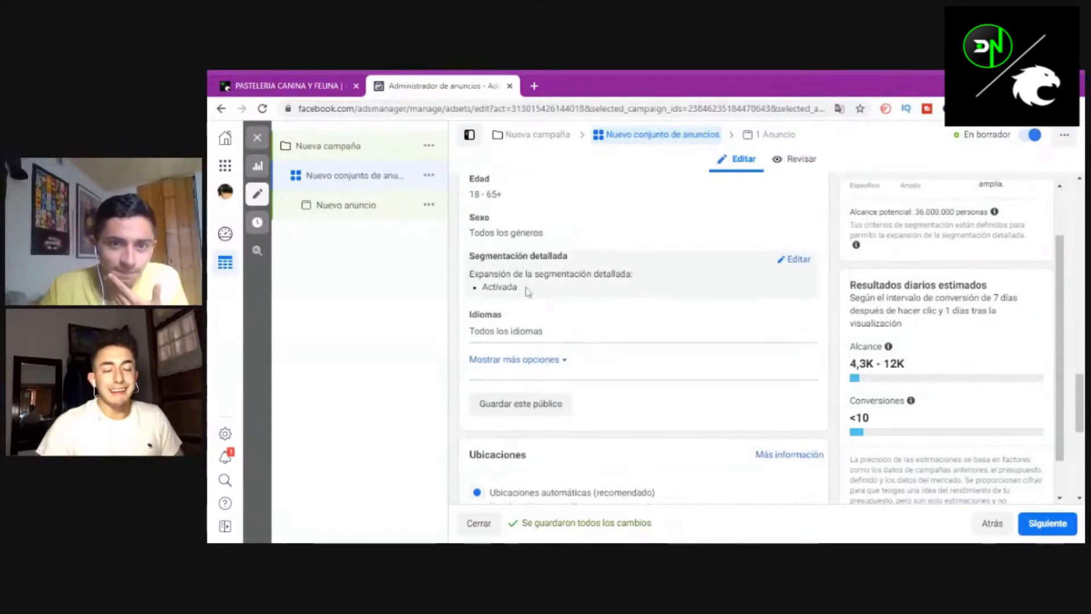
scroll(527, 291, "up", 6)
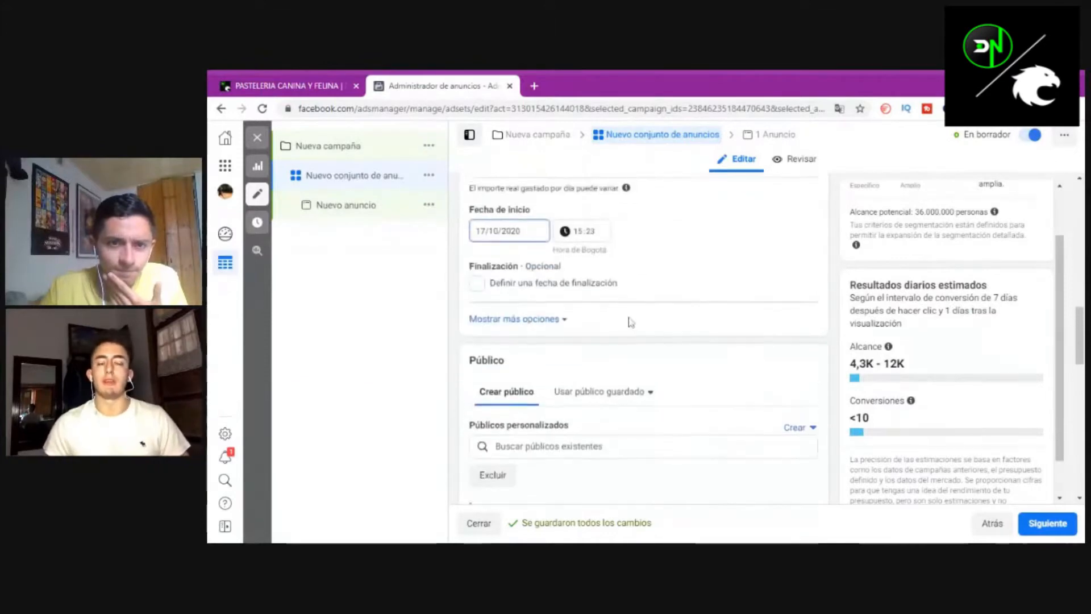
- Check the available custom audiences and expand the audience's additional options to view its connections setting
scroll(631, 322, "up", 12)
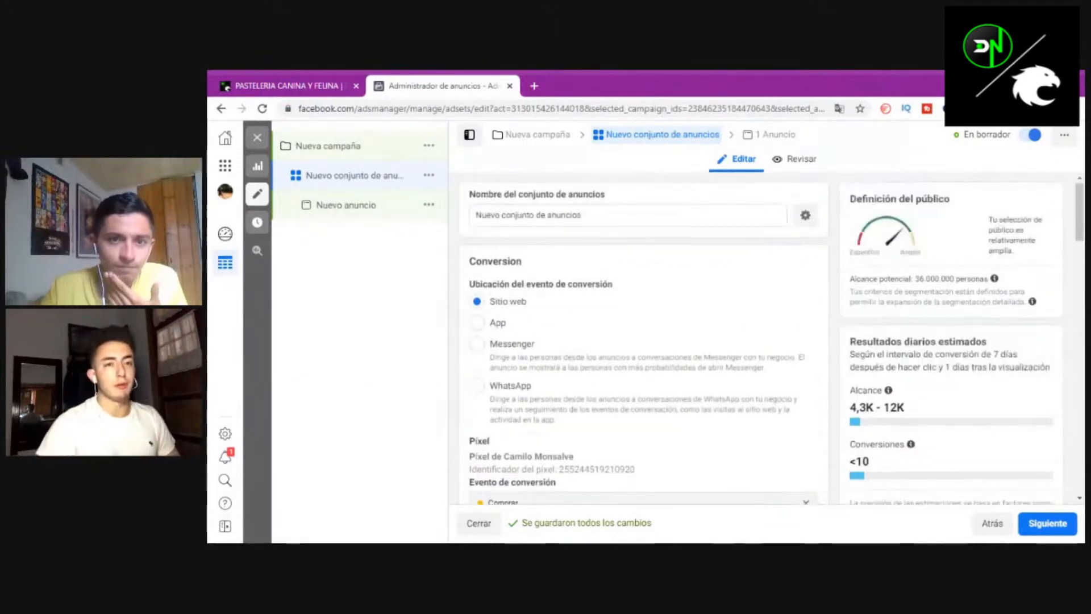
scroll(629, 318, "down", 10)
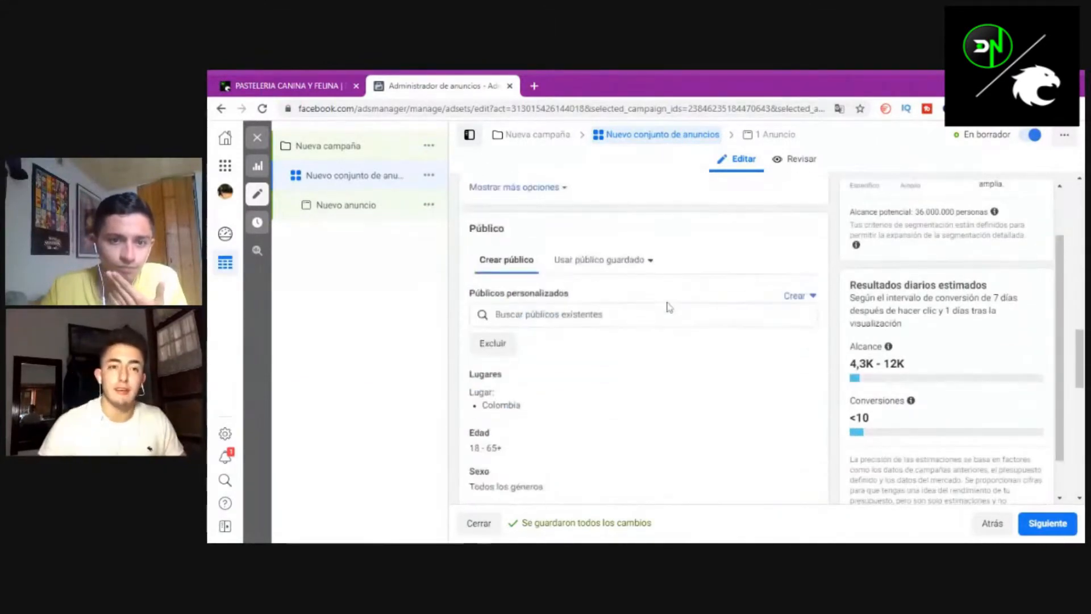
left_click(611, 316)
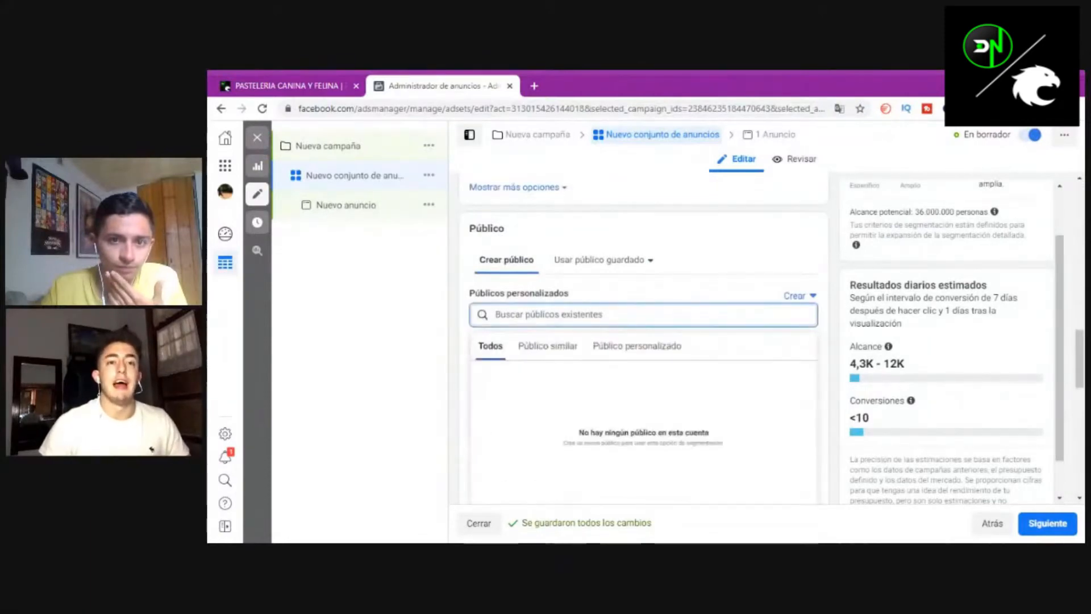
scroll(610, 323, "down", 5)
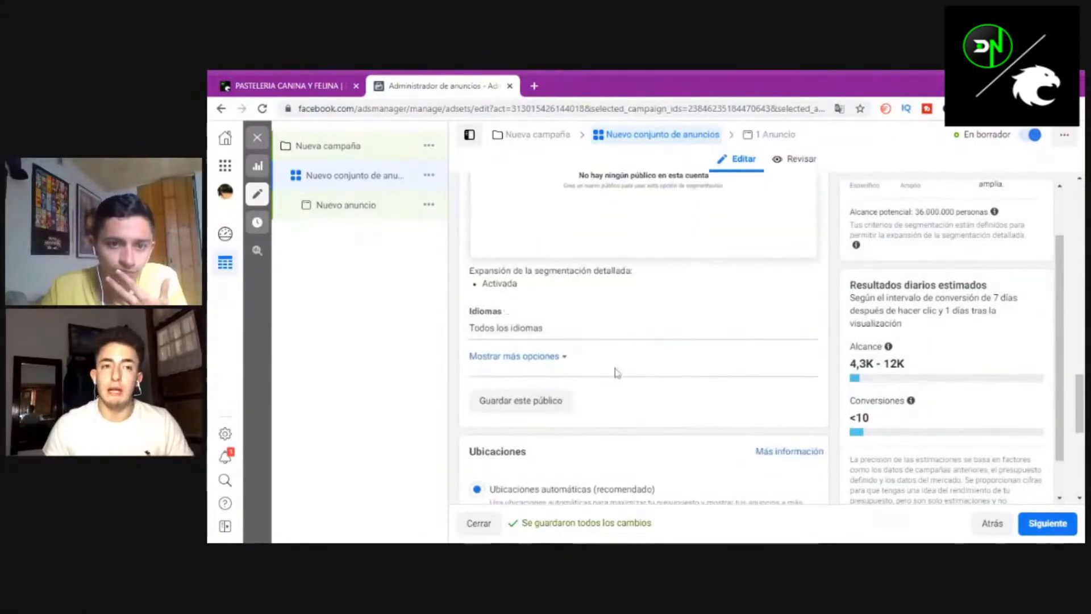
scroll(613, 341, "up", 5)
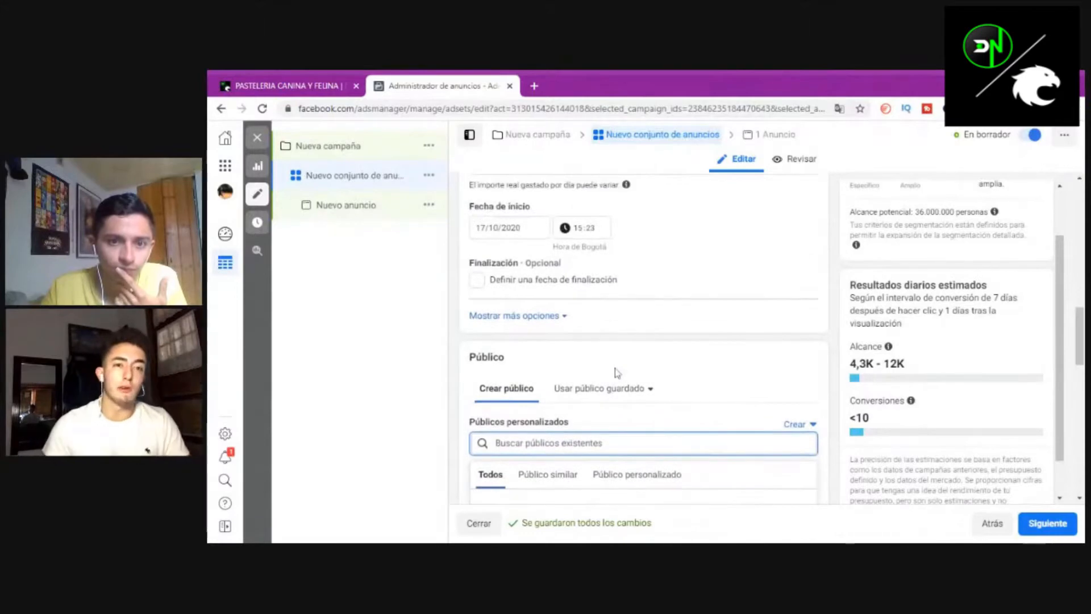
scroll(617, 373, "down", 5)
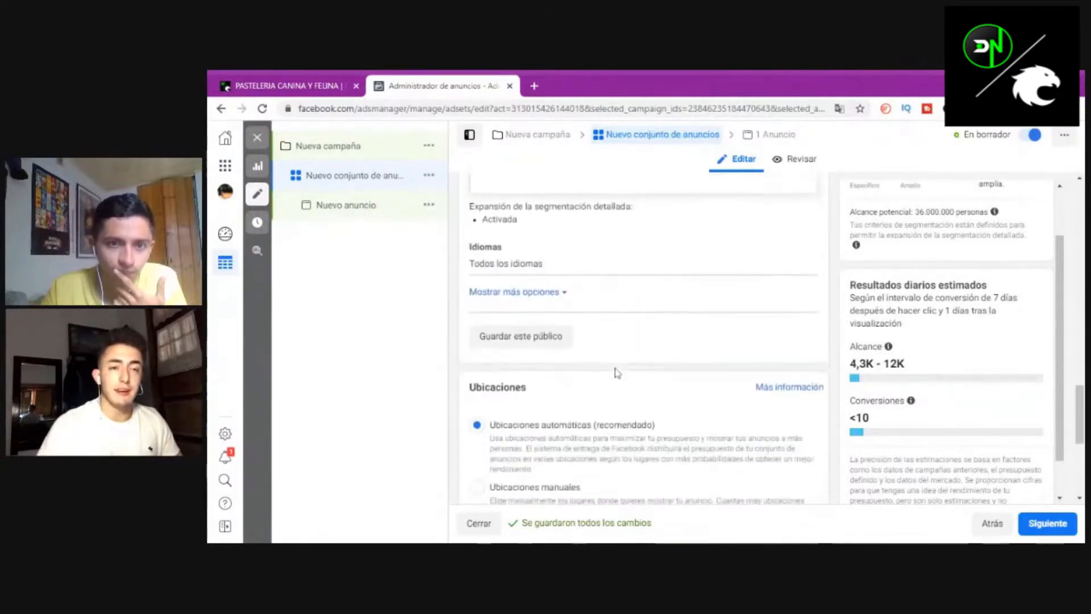
left_click(540, 294)
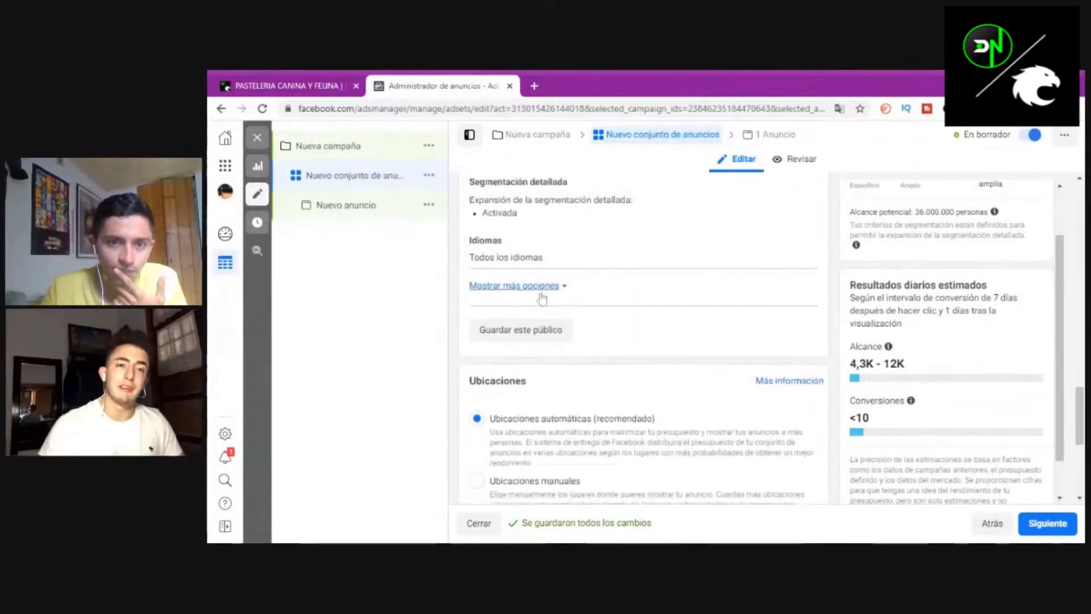
left_click(540, 292)
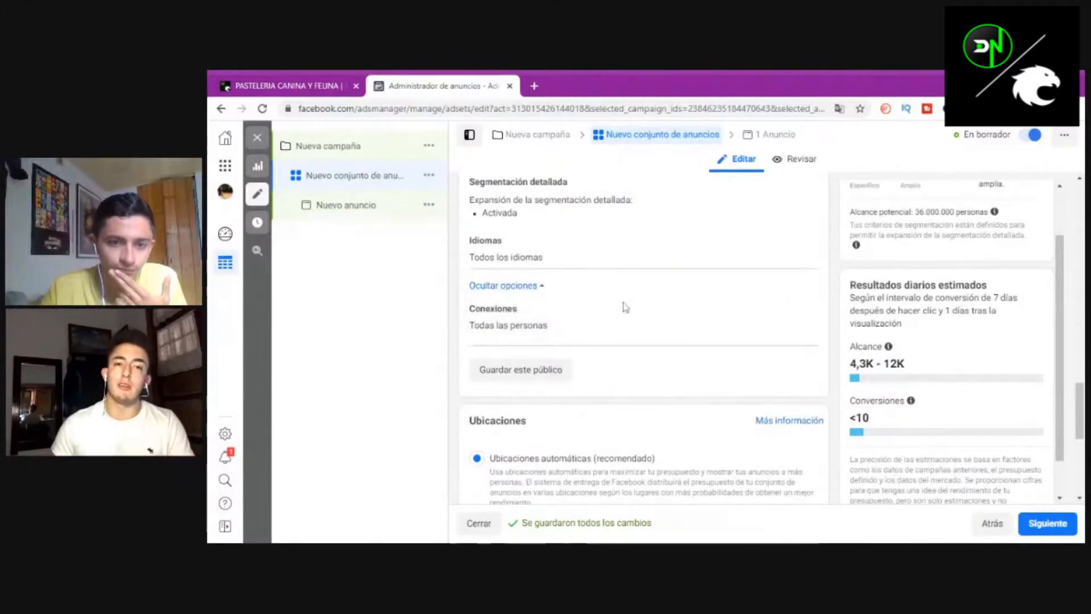
scroll(625, 307, "down", 5)
scroll(625, 308, "up", 5)
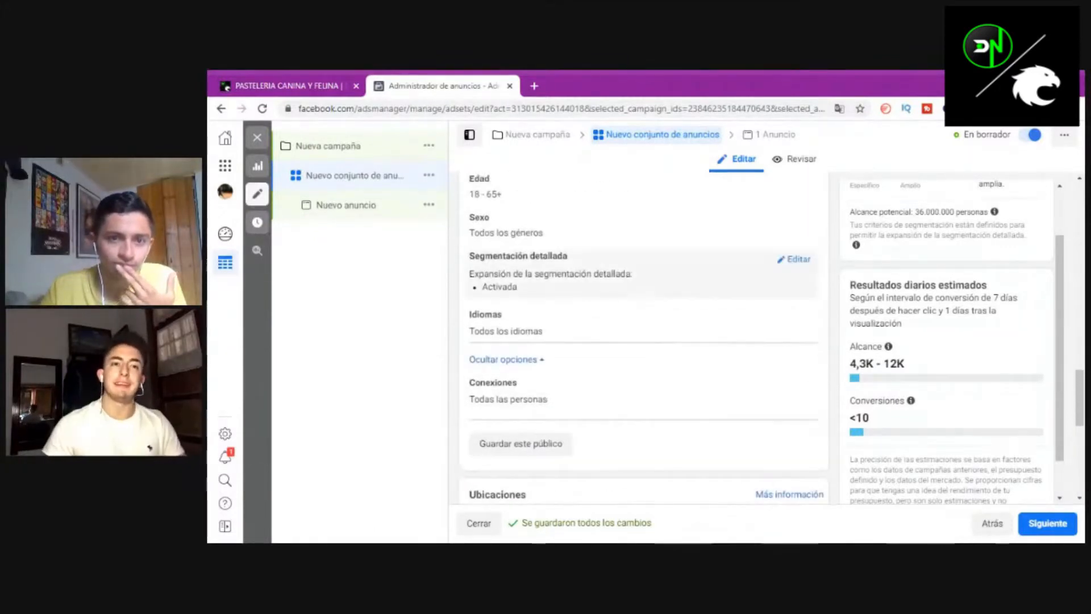
- Add the interest Mascotas to the audience's detailed targeting
left_click(788, 266)
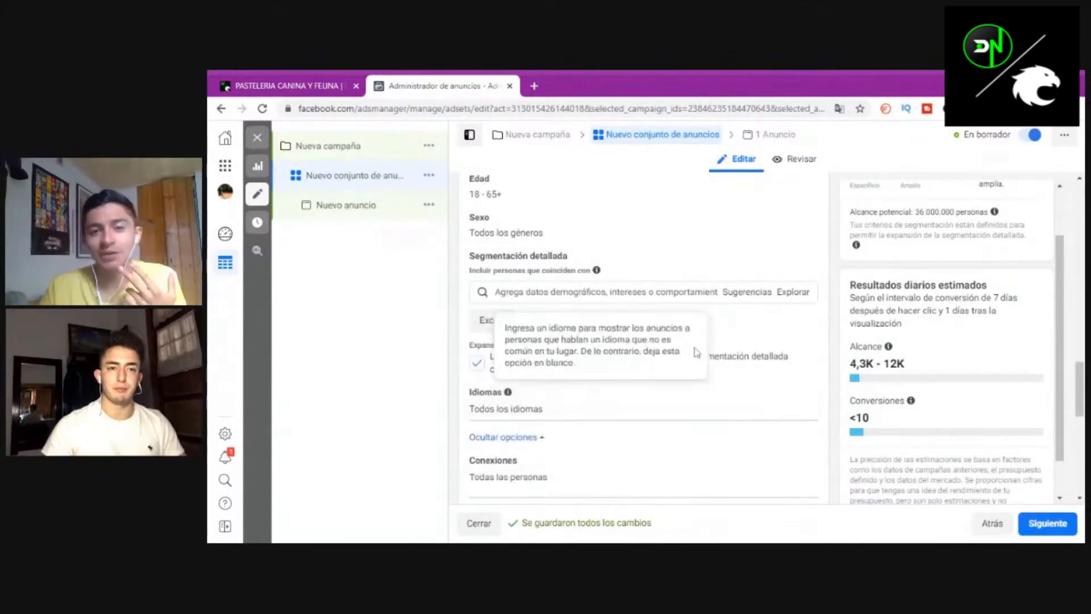
scroll(642, 341, "up", 1)
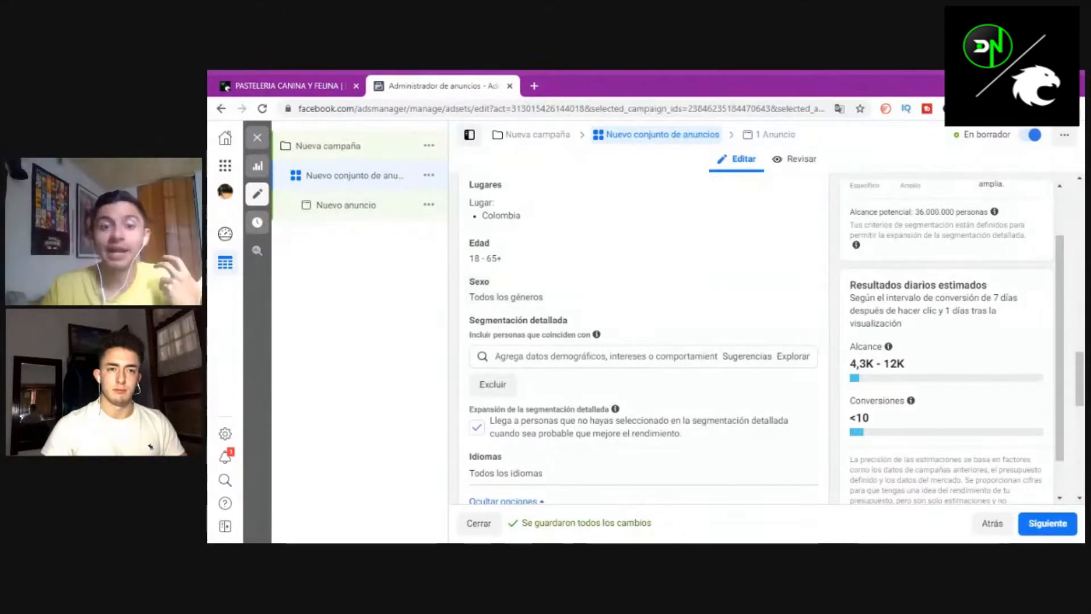
left_click(605, 356)
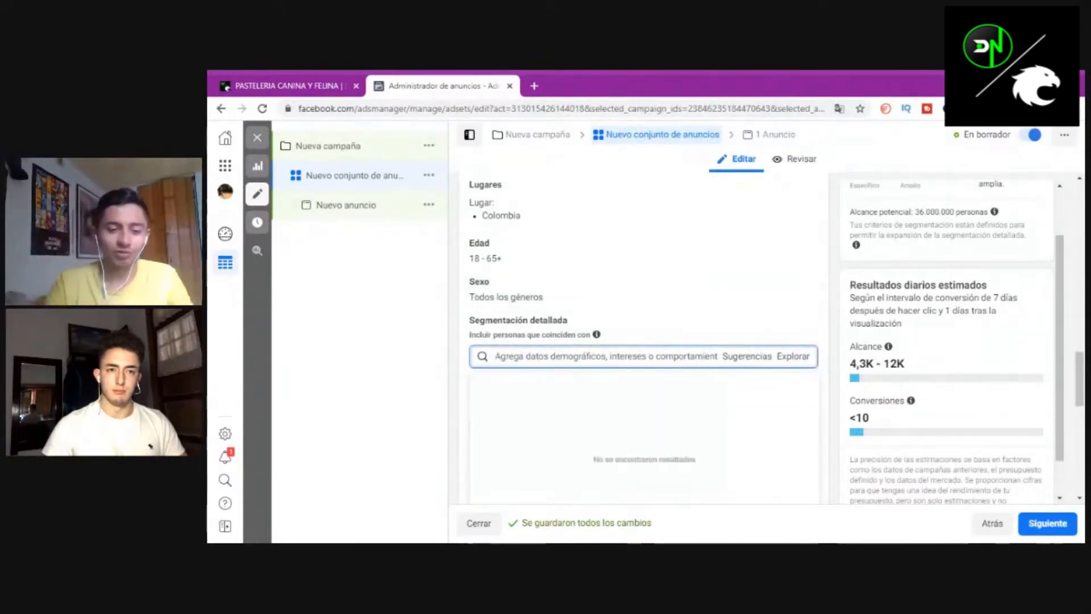
type("mascotas")
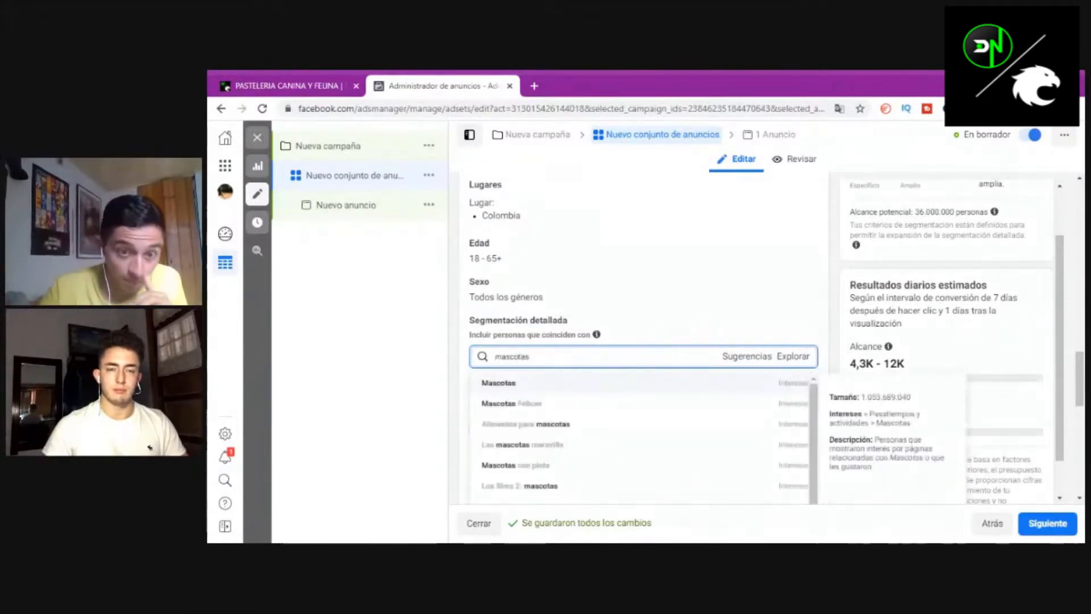
left_click(638, 396)
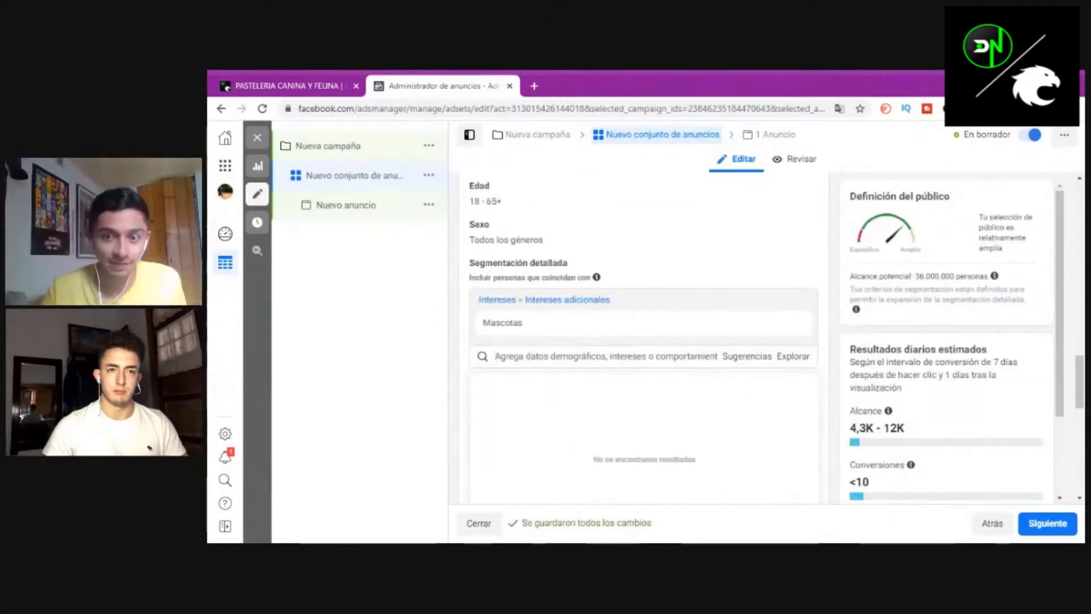
left_click(831, 251)
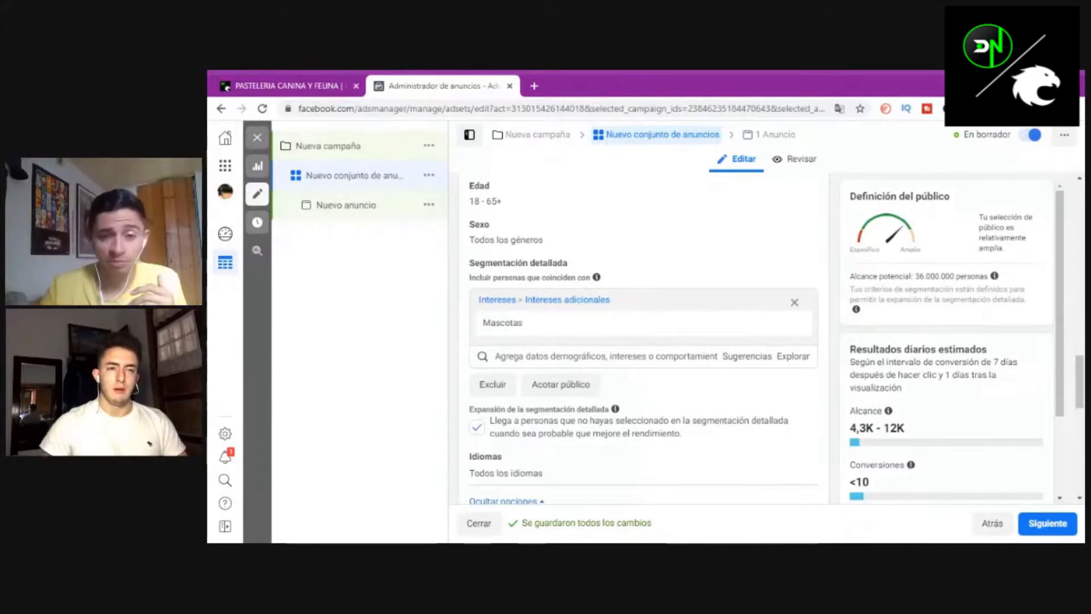
- Turn off detailed targeting expansion for the ad set's audience
scroll(623, 313, "down", 1)
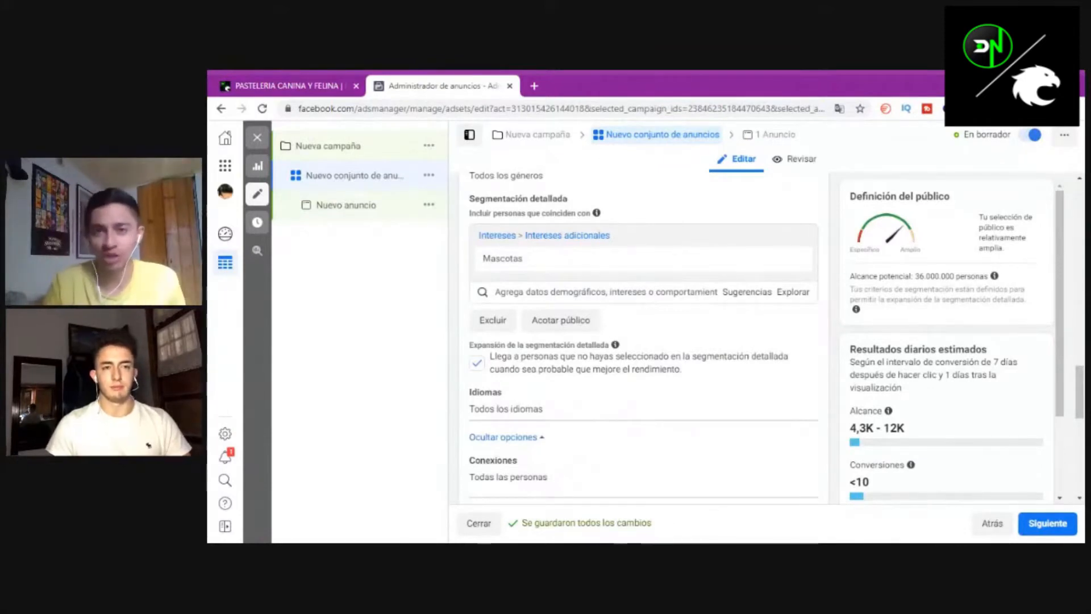
scroll(553, 365, "down", 1)
scroll(552, 366, "down", 3)
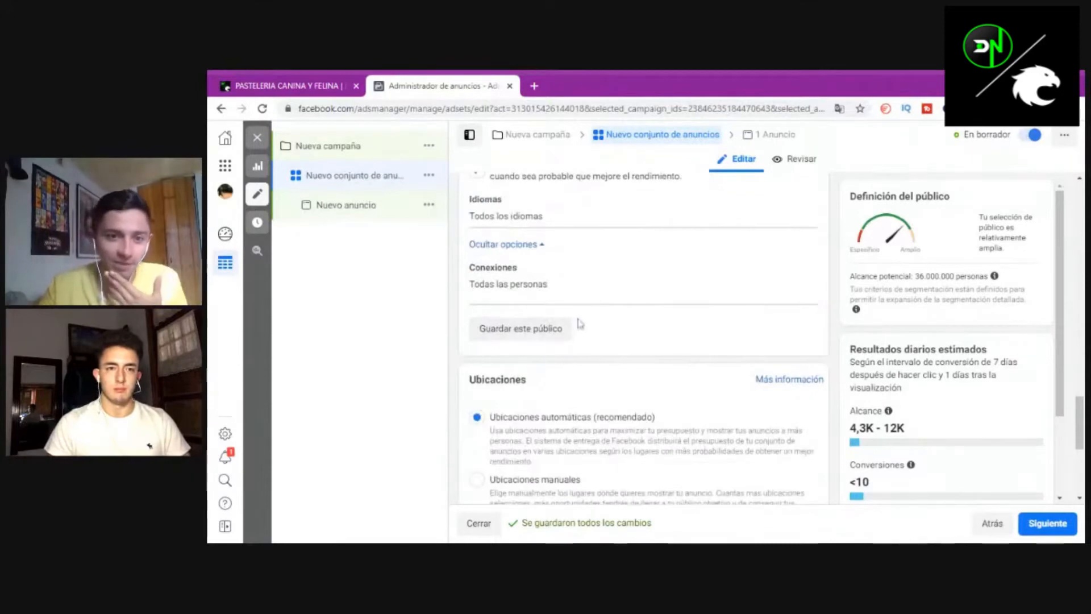
scroll(600, 315, "up", 2)
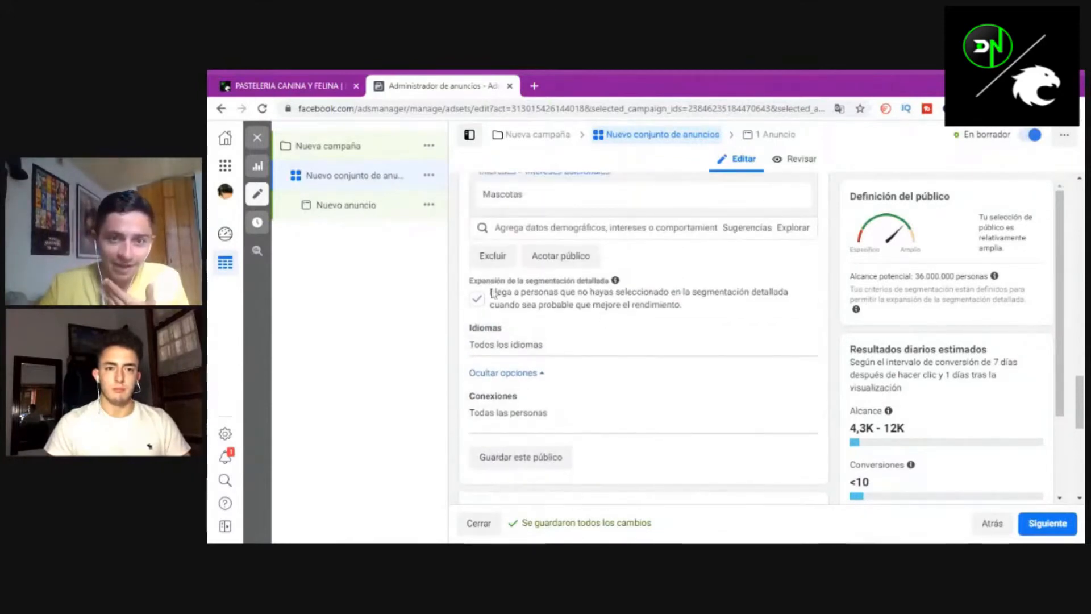
left_click(477, 302)
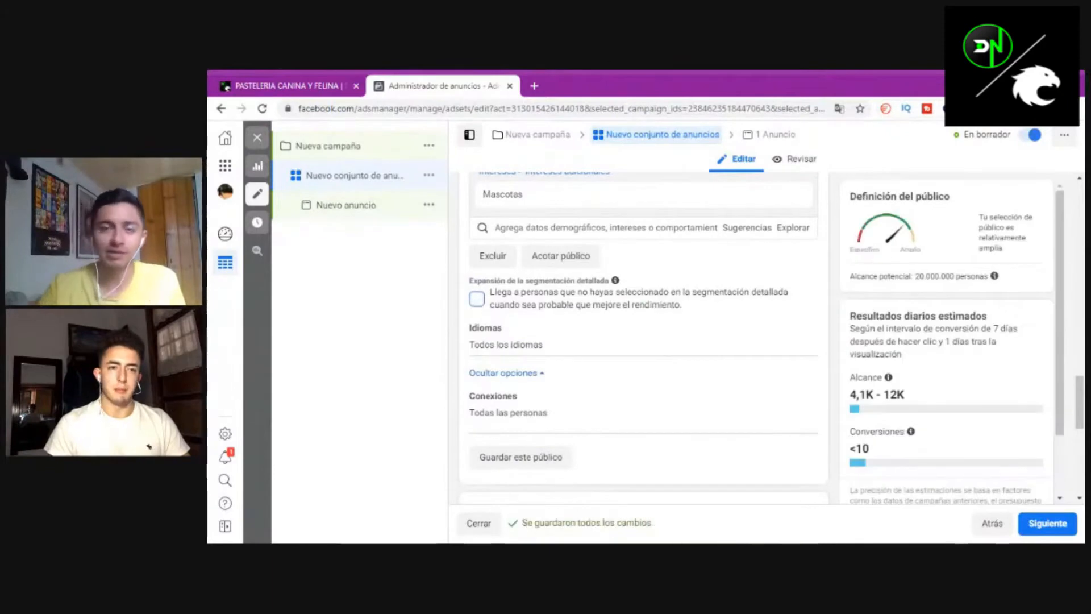
- Examine the ad set's placements, delivery optimization, cost control and additional bid strategies
scroll(499, 301, "down", 1)
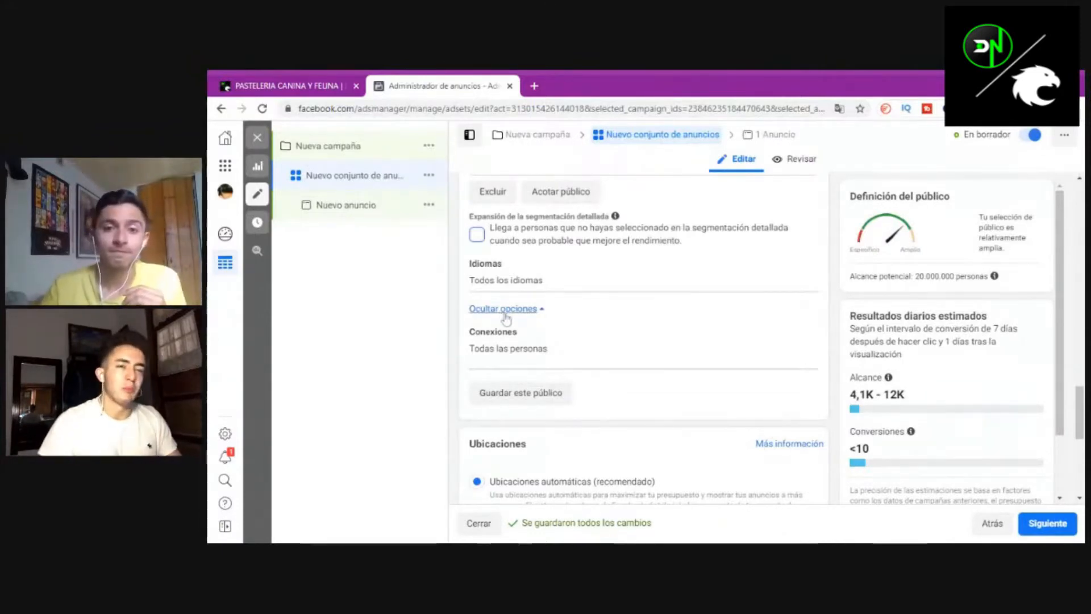
scroll(501, 316, "down", 2)
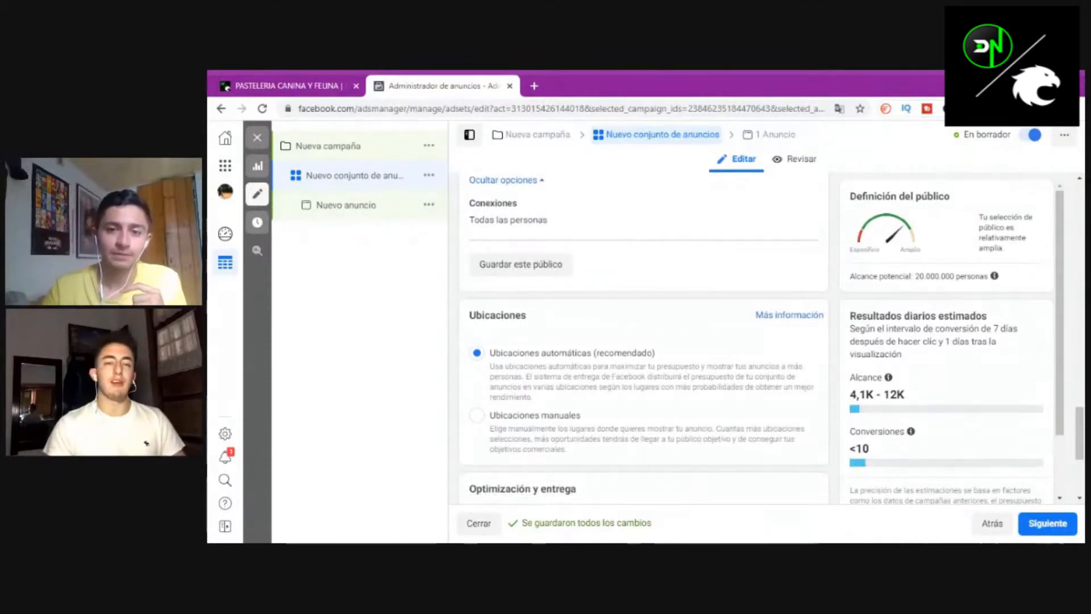
scroll(642, 341, "down", 1)
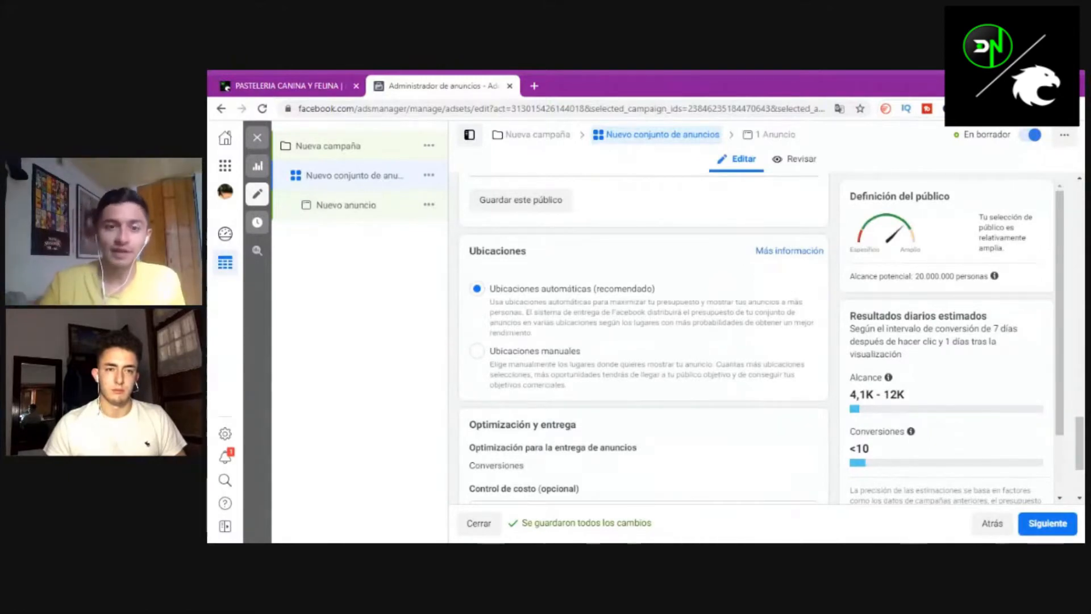
scroll(506, 317, "down", 1)
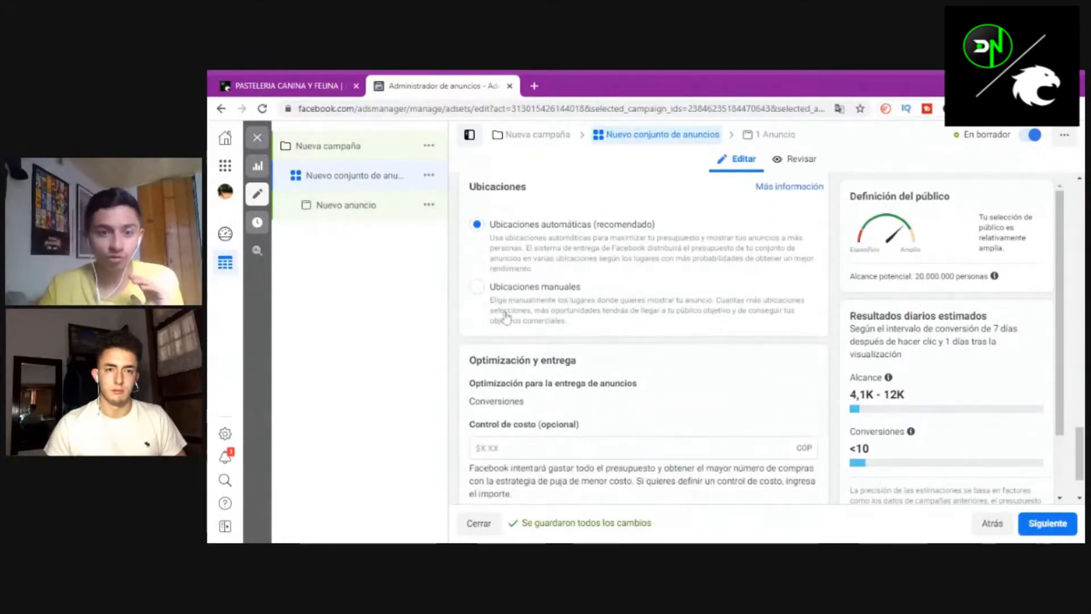
scroll(505, 317, "down", 1)
scroll(684, 330, "down", 1)
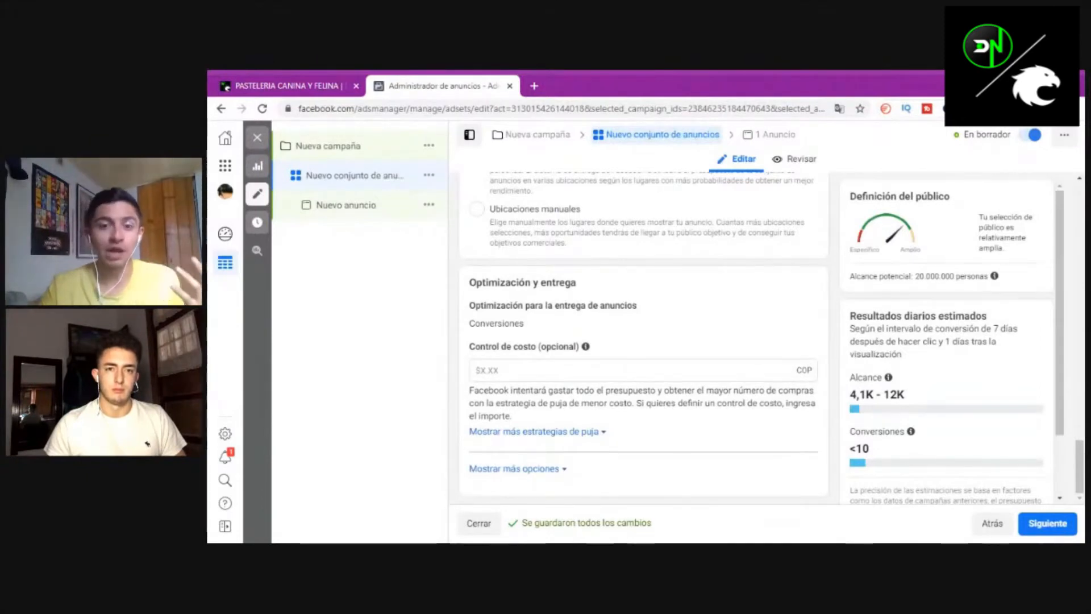
left_click(675, 369)
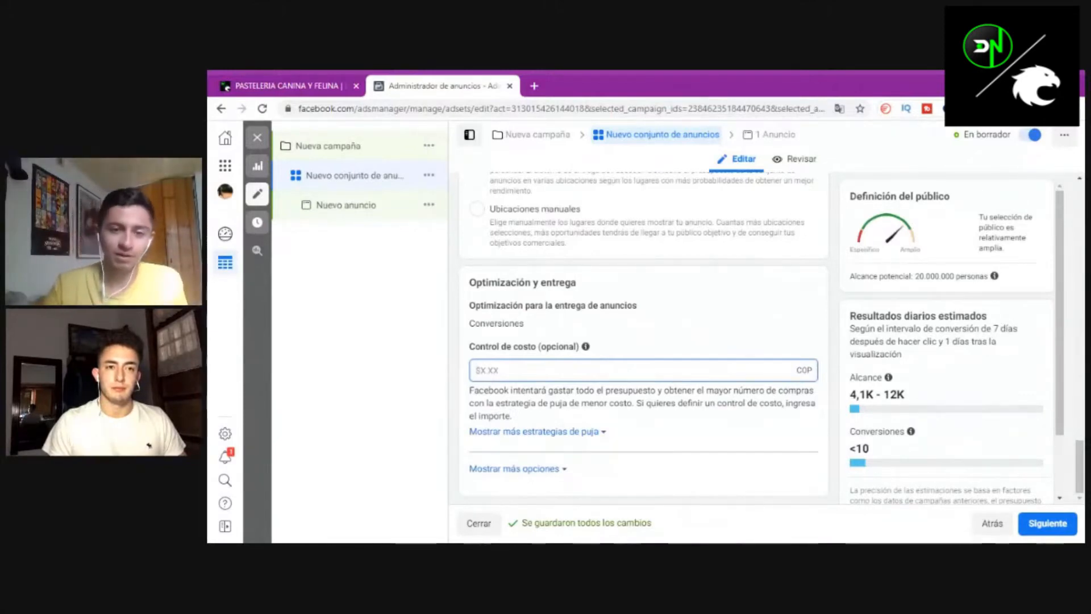
left_click(570, 433)
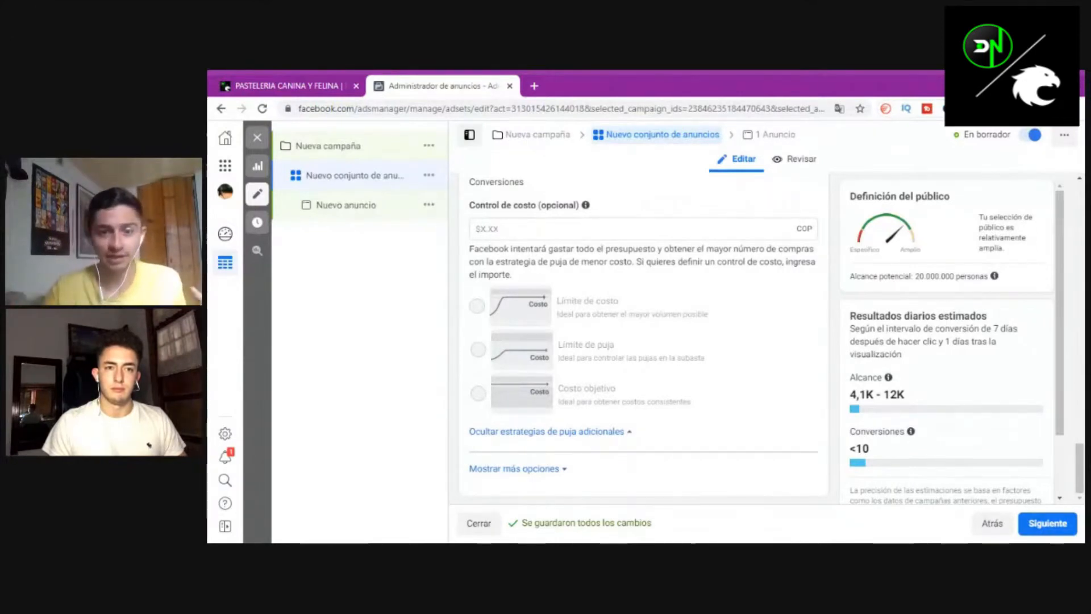
- Continue to the ad level and rename the ad as "pasteleria 1"
left_click(1066, 529)
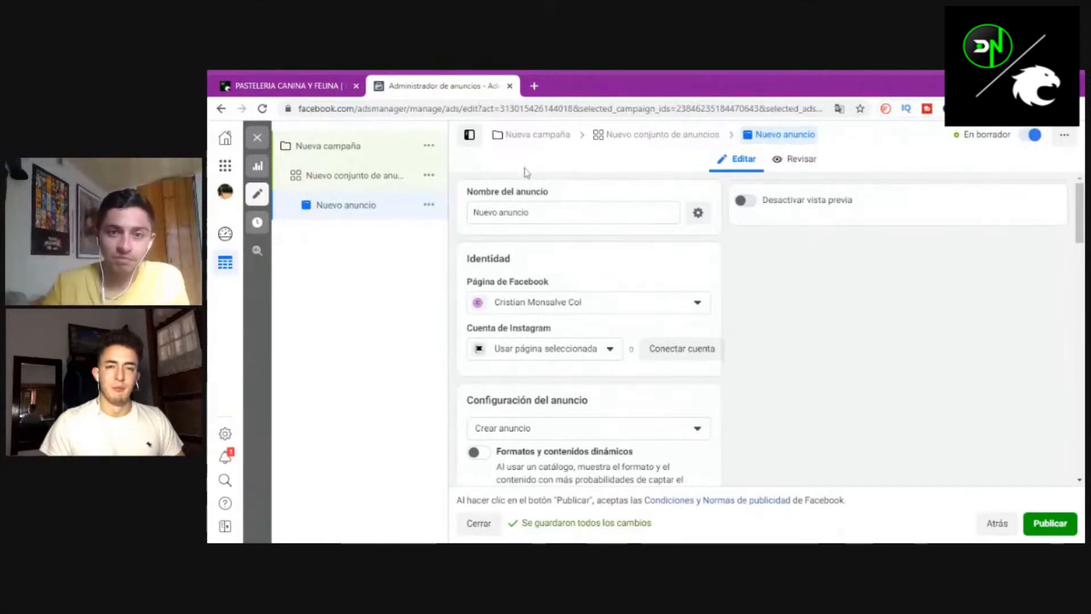
left_click_drag(533, 213, 337, 211)
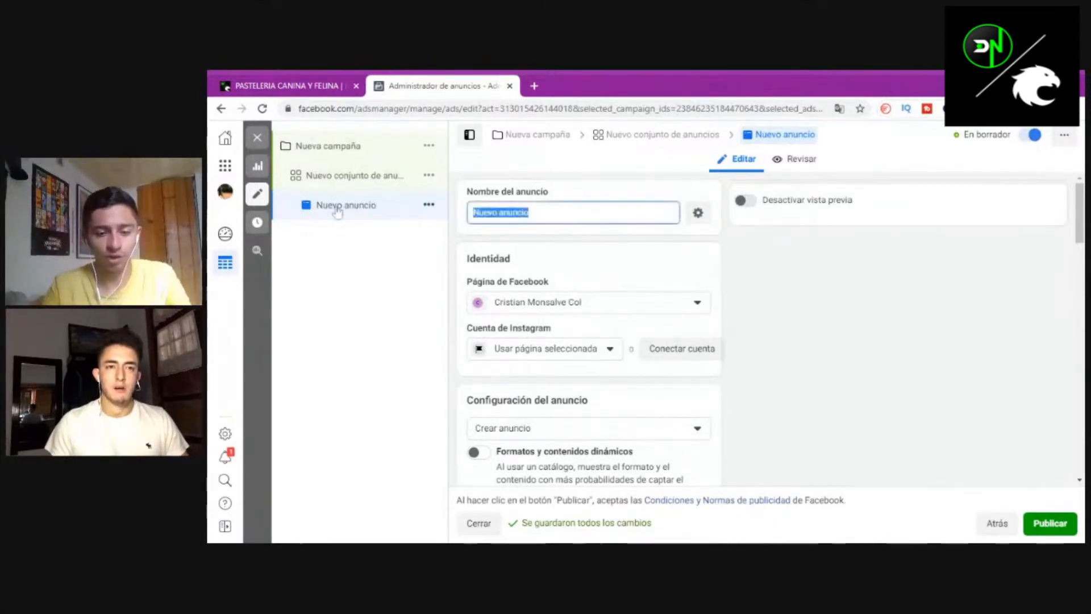
type("pasteleria")
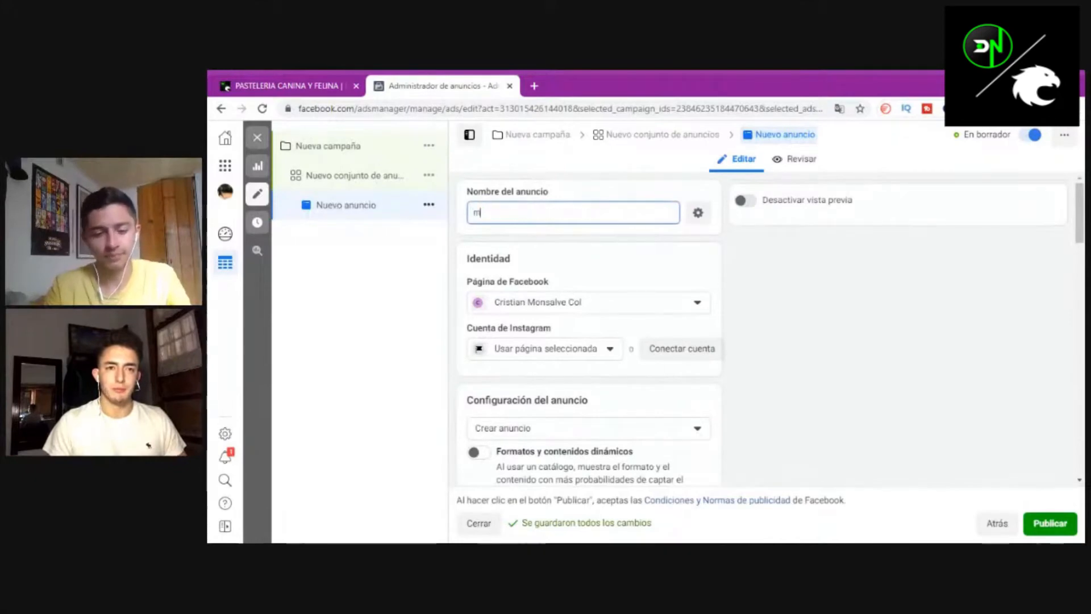
type(" 1")
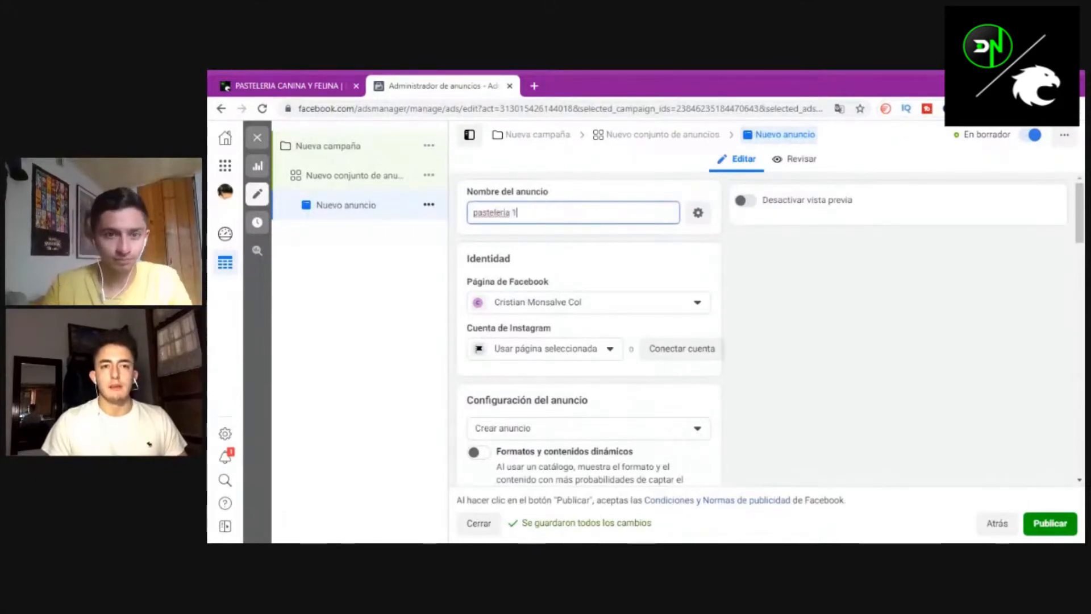
- Set the ad's Facebook page to Cuida a tu Peludo, from the Cuida a tus Peludos business
scroll(644, 259, "down", 1)
left_click(633, 243)
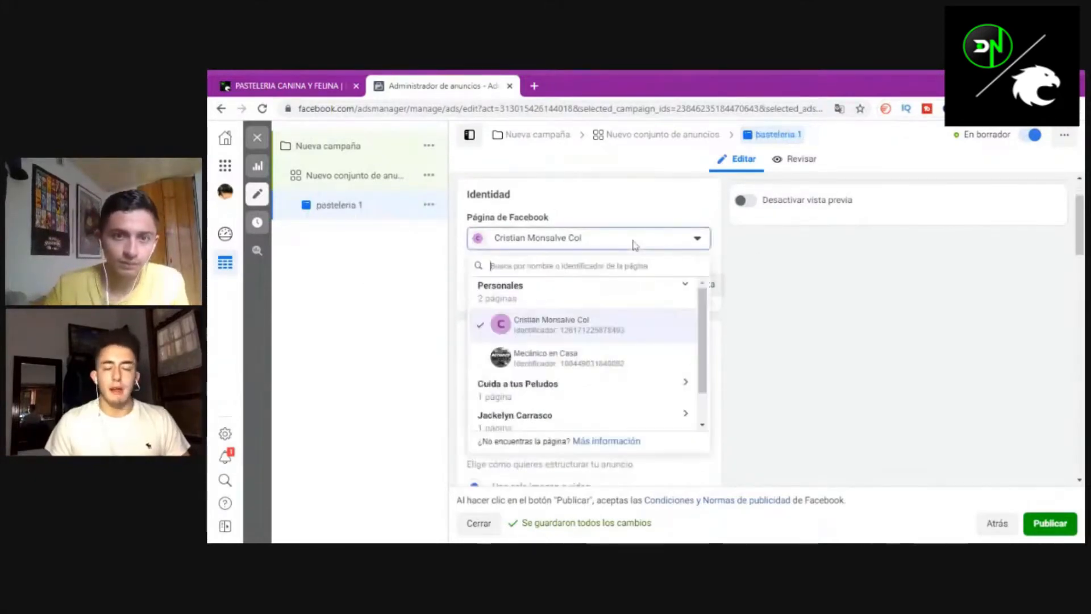
scroll(618, 359, "down", 1)
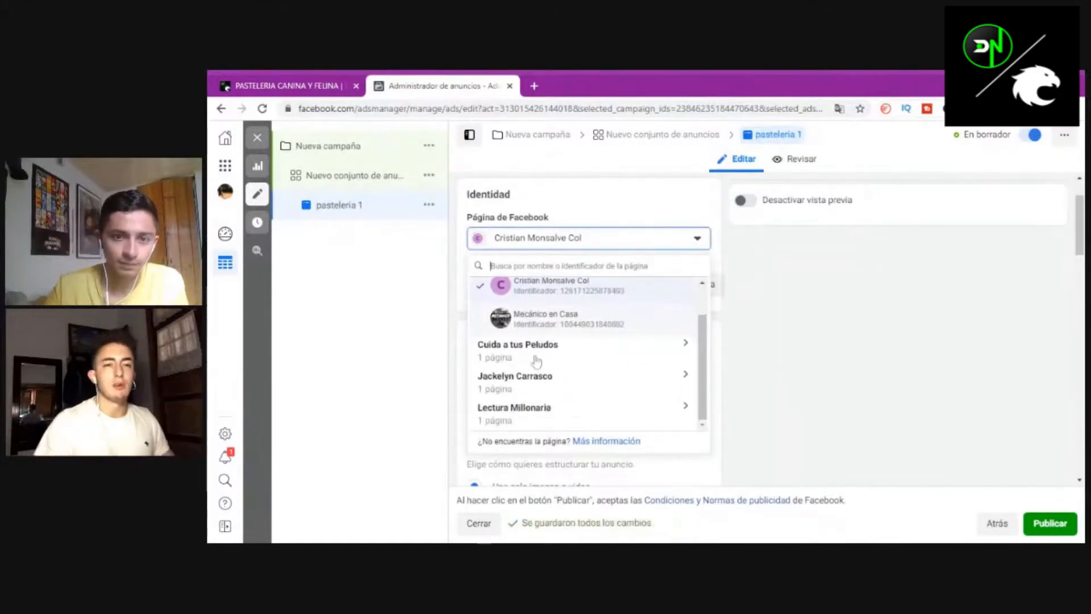
left_click(535, 359)
left_click(554, 385)
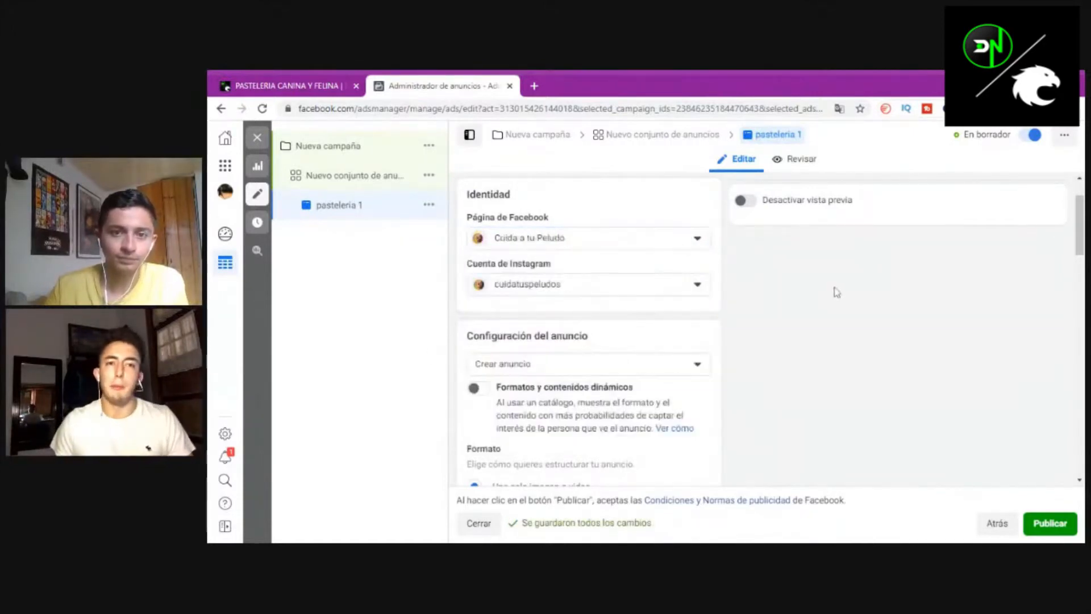
- Examine the ad's identity, ad setup, format options and full-screen mobile experience settings
scroll(734, 329, "up", 1)
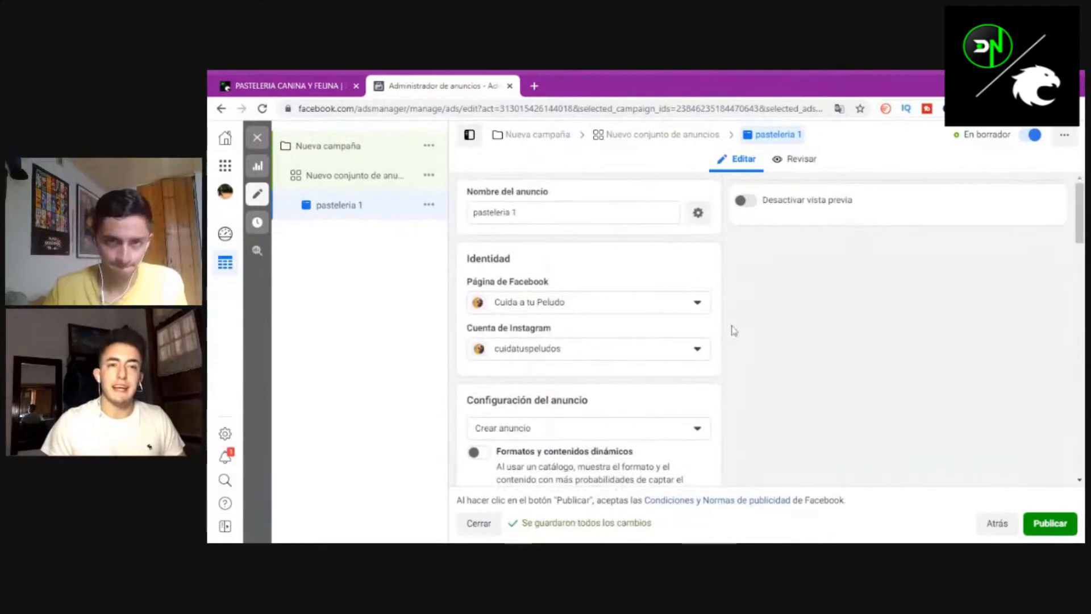
scroll(734, 331, "down", 2)
scroll(734, 331, "down", 2)
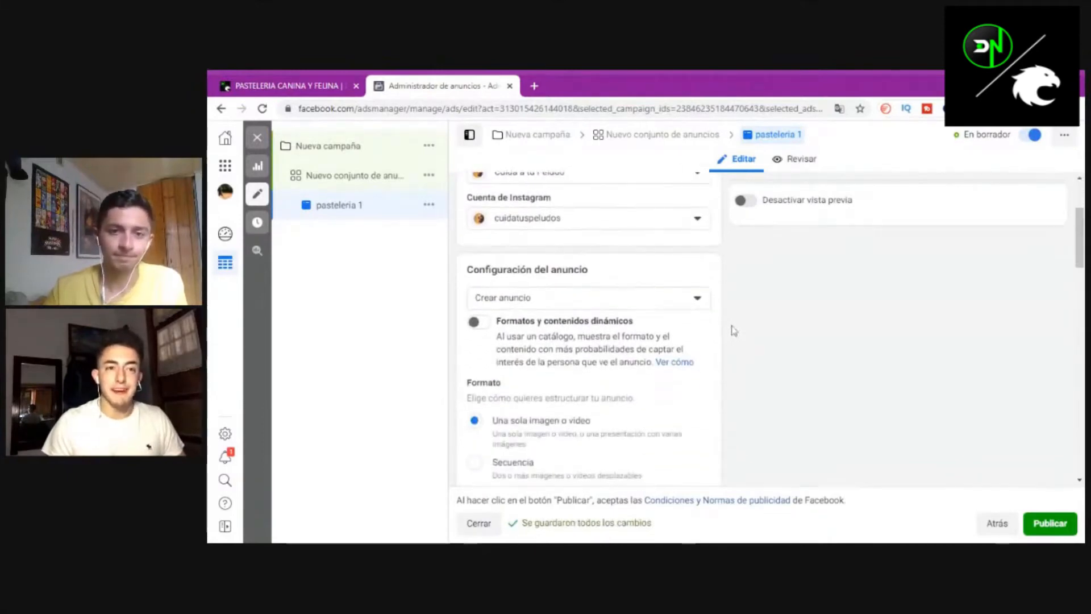
scroll(734, 331, "down", 3)
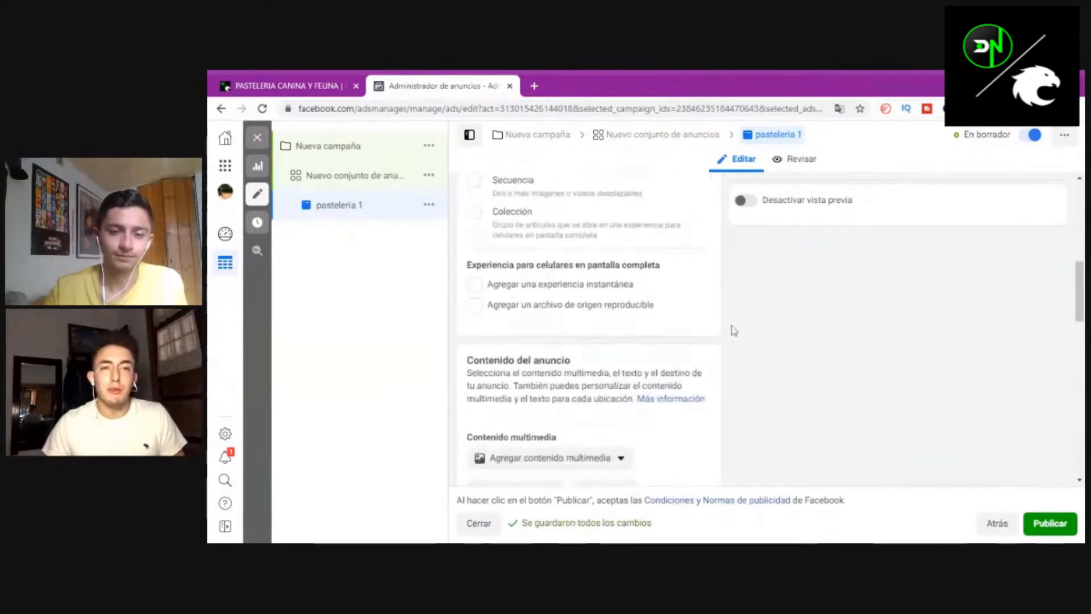
scroll(734, 331, "up", 3)
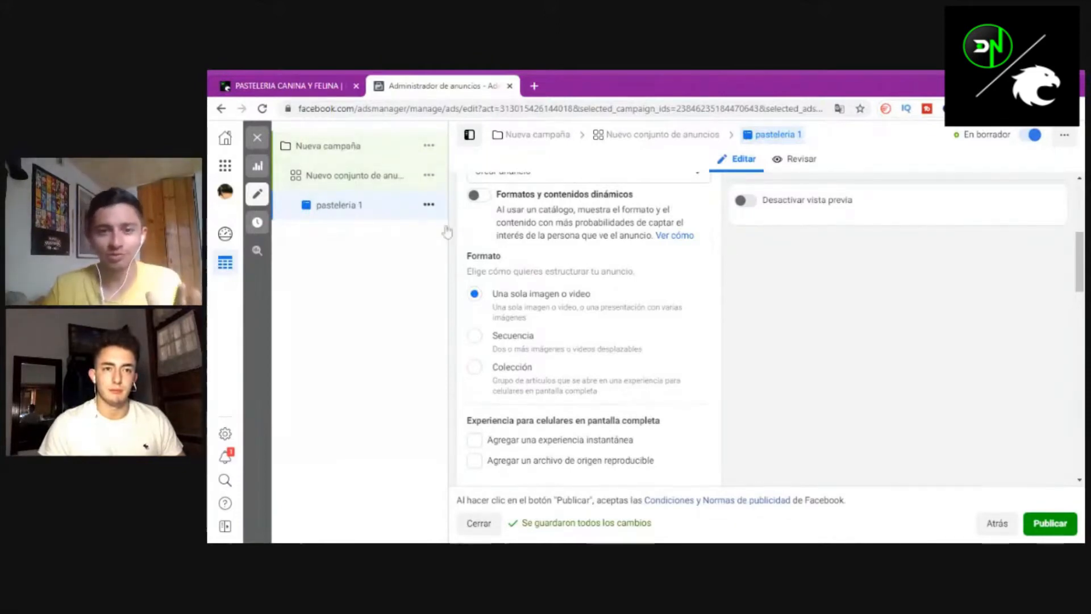
scroll(675, 394, "down", 1)
scroll(674, 392, "down", 5)
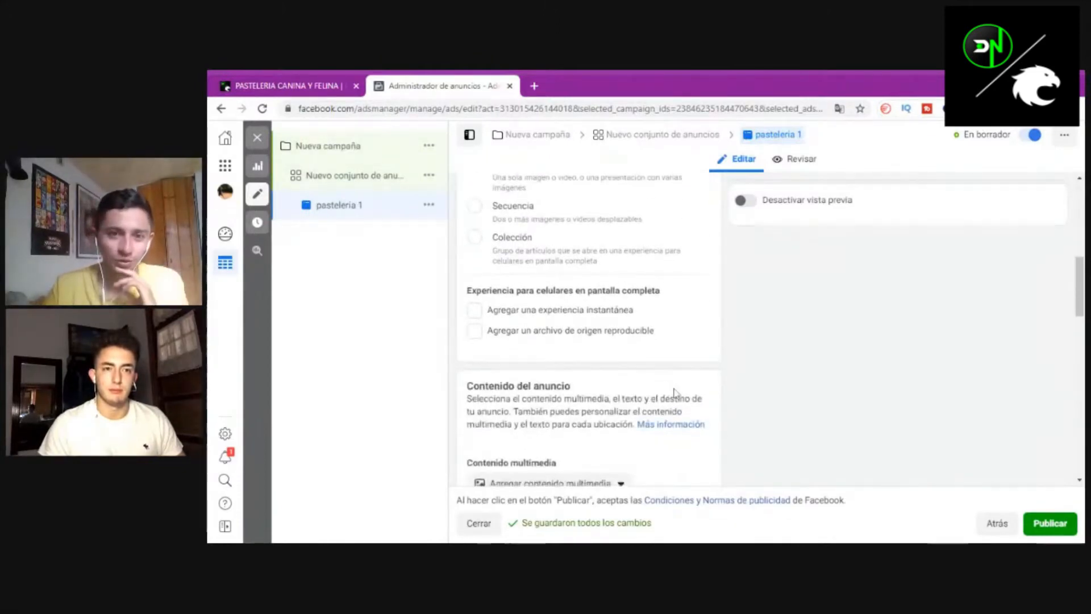
scroll(674, 389, "up", 8)
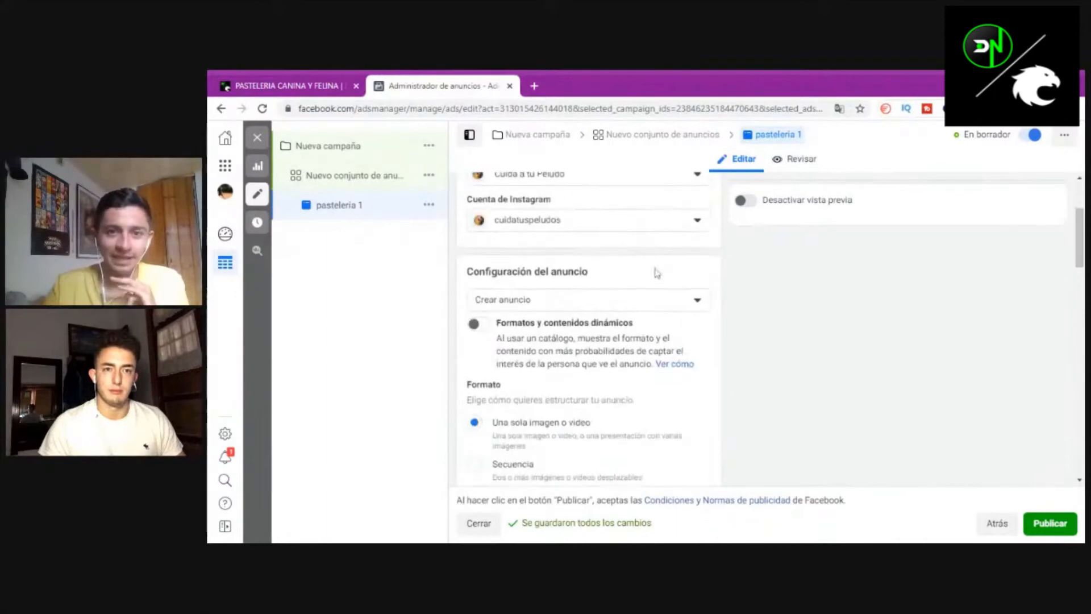
scroll(658, 270, "up", 2)
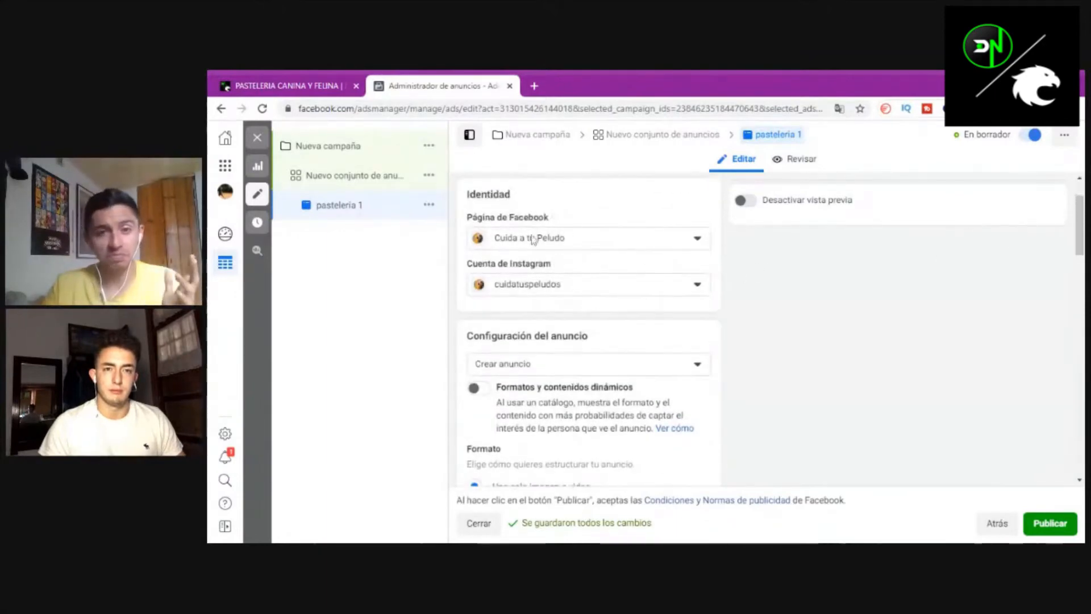
- Add the 1080 × 1080 image "WhatsApp Image 2020-10-12 at 9.41.08 AM" from the account's images as the ad's media
scroll(714, 242, "down", 1)
scroll(715, 242, "down", 3)
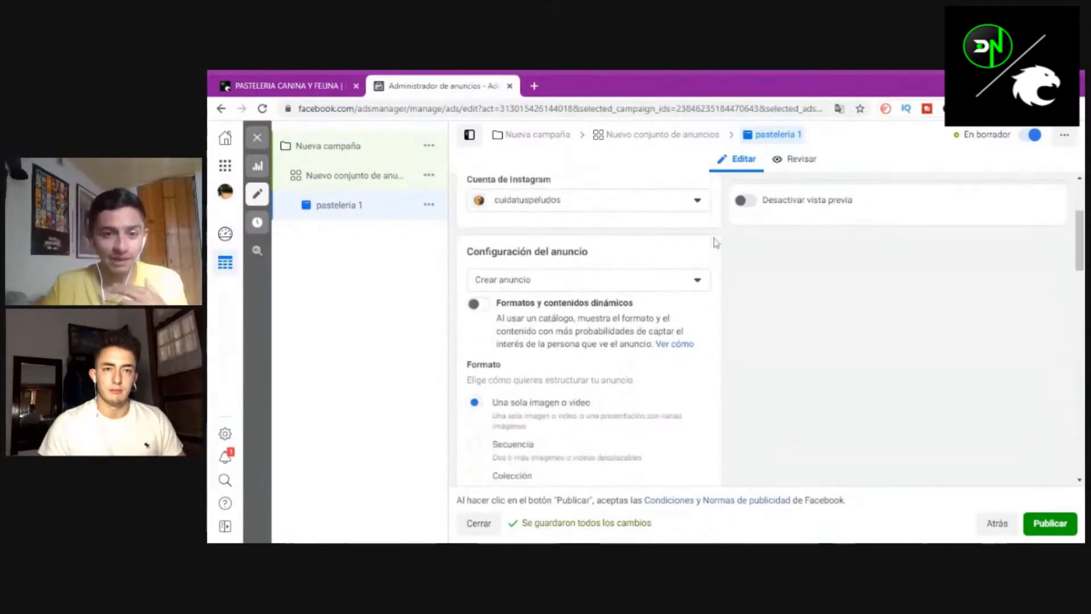
scroll(725, 295, "down", 4)
scroll(726, 298, "down", 2)
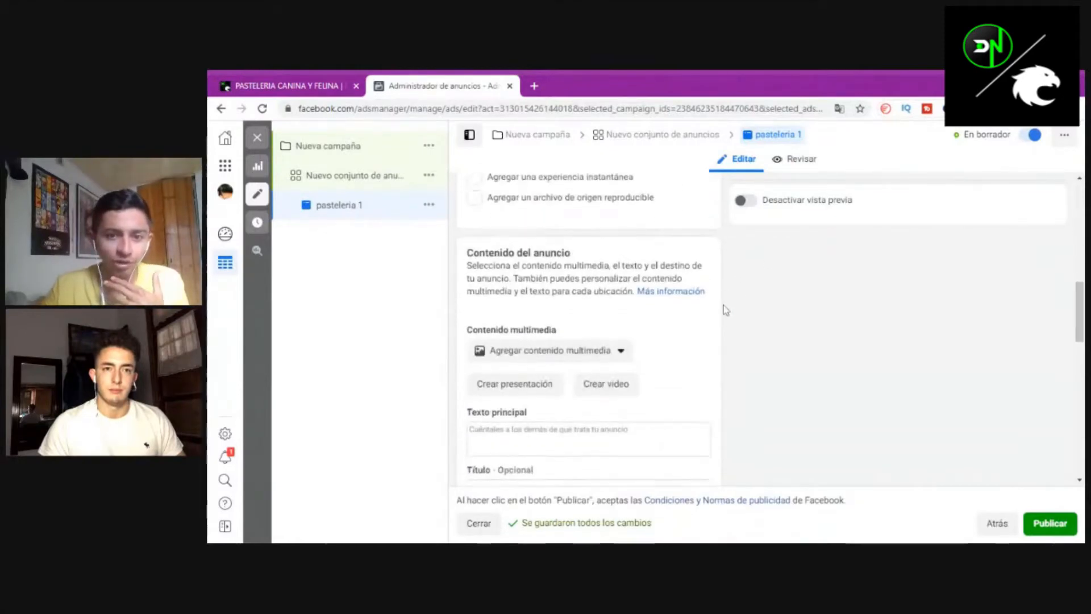
left_click(537, 294)
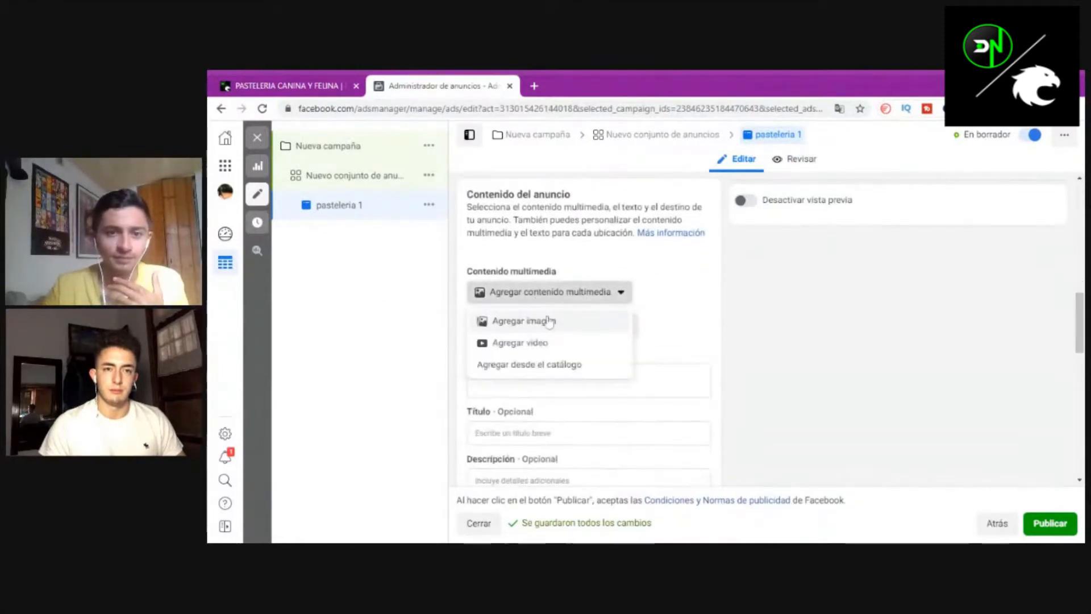
left_click(528, 329)
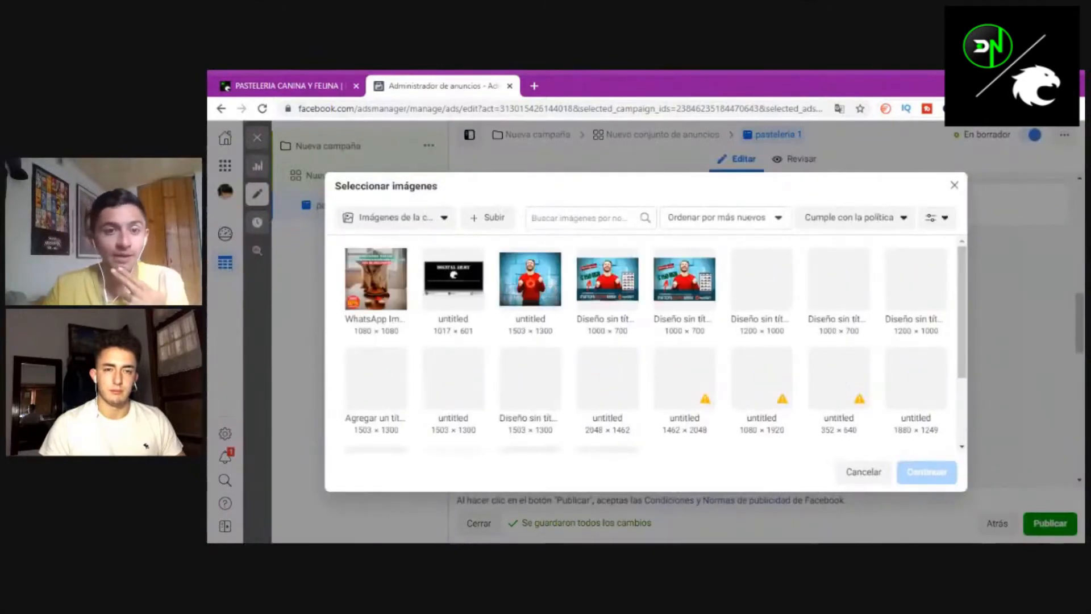
left_click(403, 310)
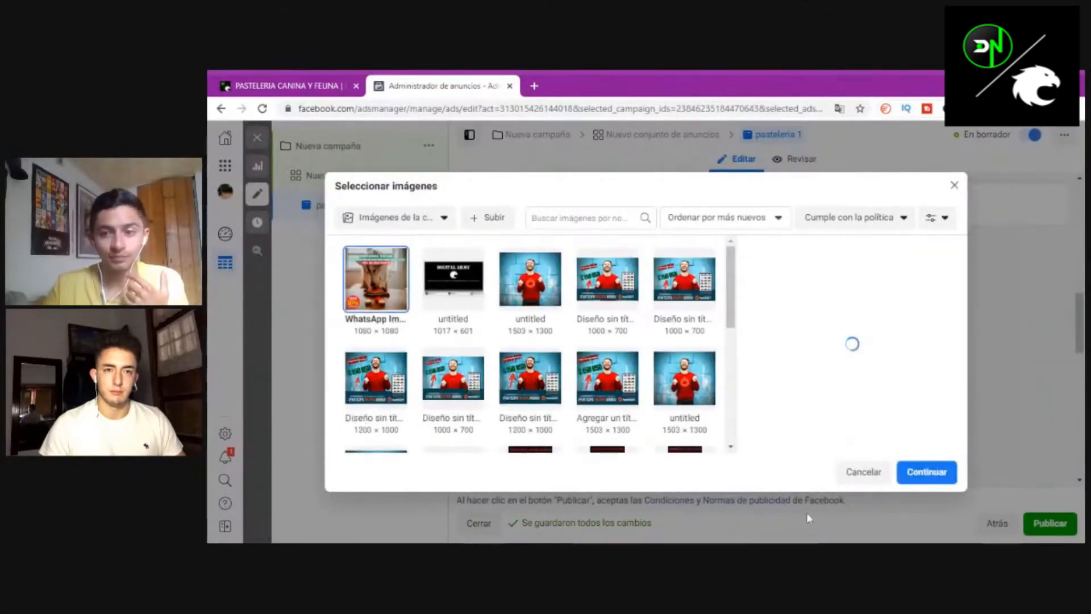
left_click(928, 475)
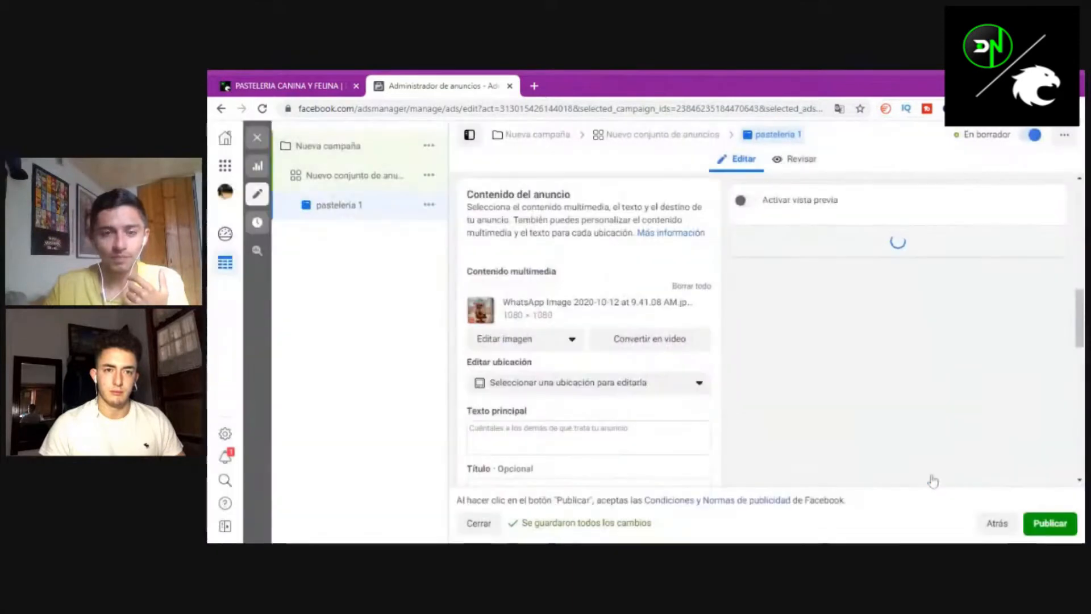
- Rename the ad as "lobo siberiano"
scroll(704, 407, "up", 9)
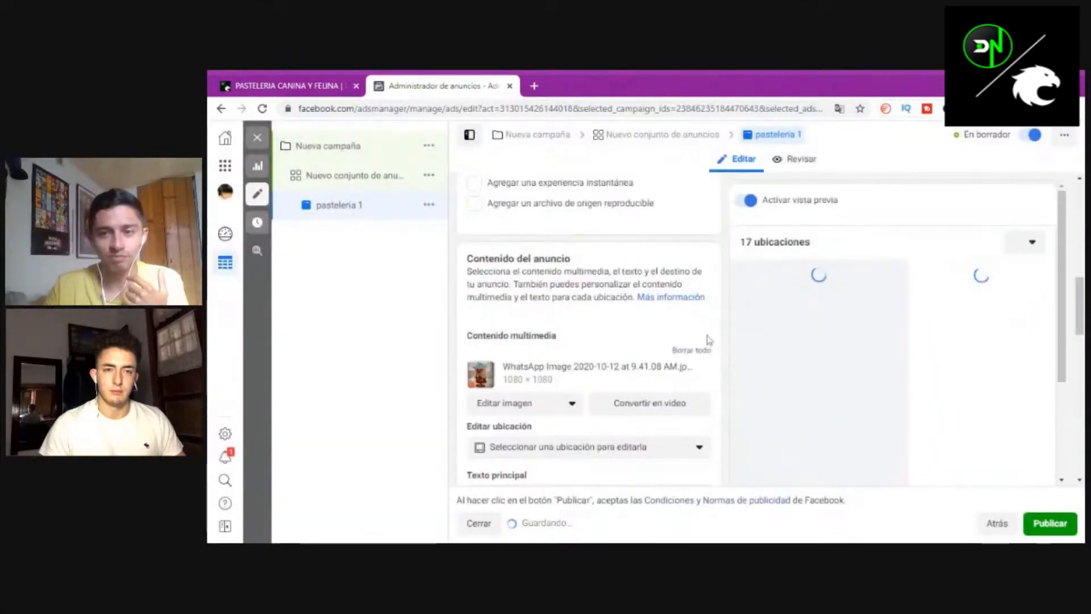
scroll(649, 350, "up", 2)
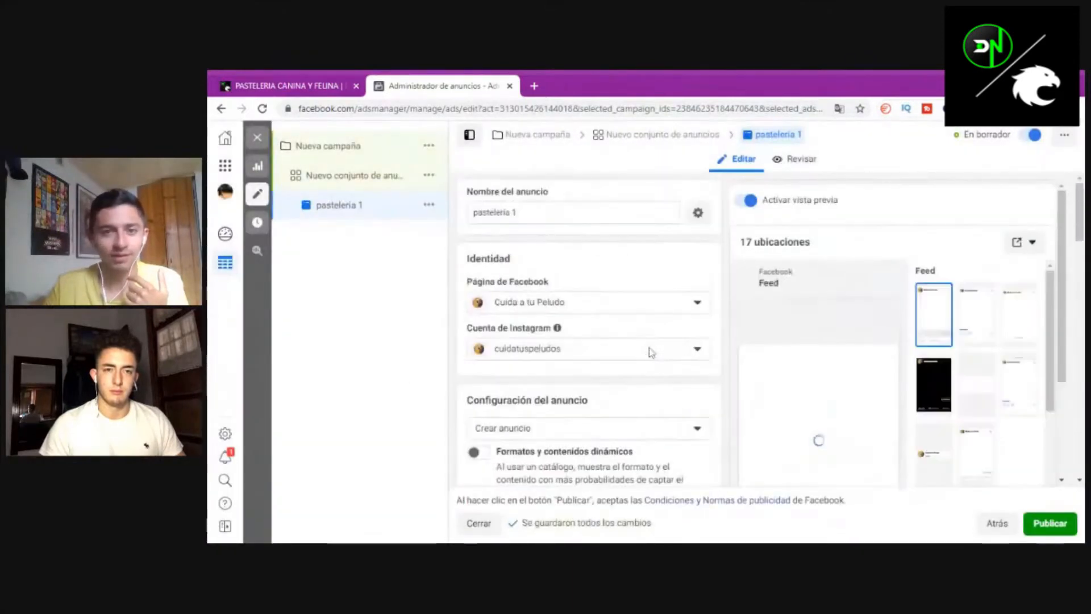
left_click(326, 208)
type("lobo siberi")
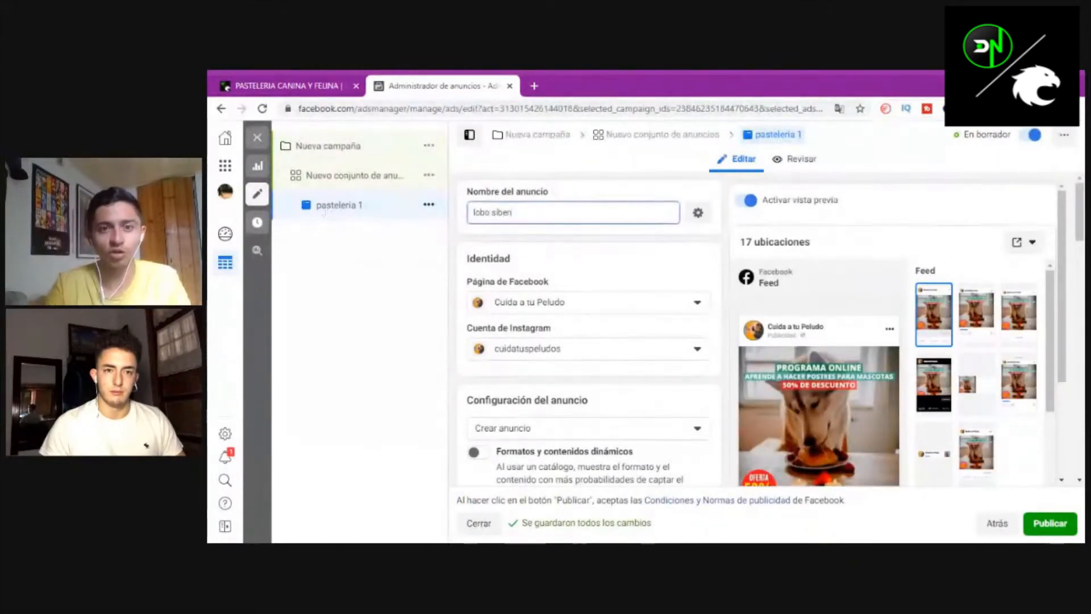
type("ano")
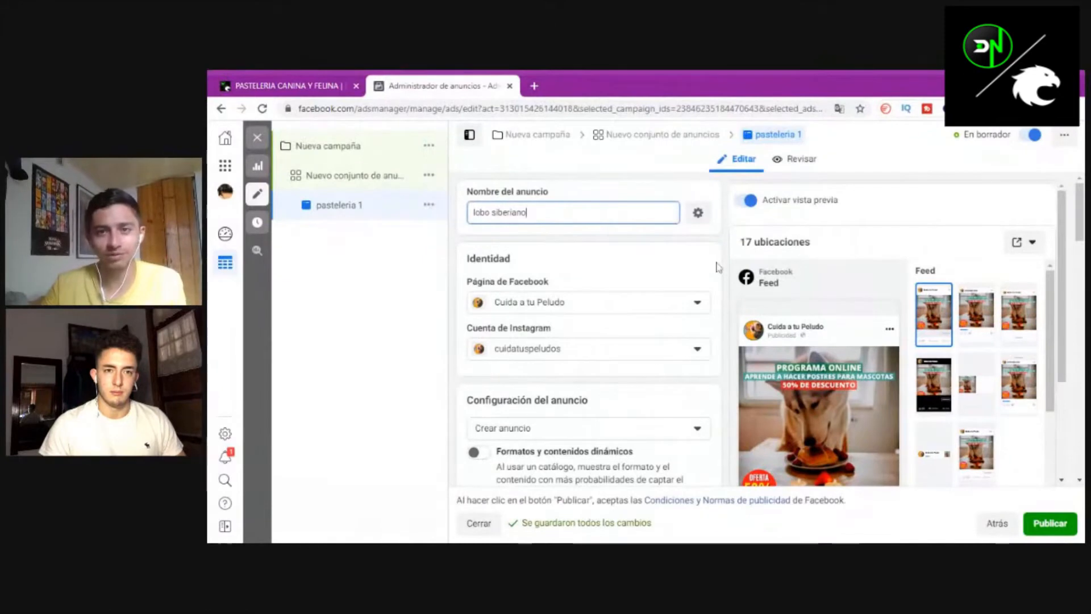
left_click(719, 267)
- Examine the ad's primary text, title, description, destination, call to action, languages and tracking settings
scroll(719, 267, "down", 10)
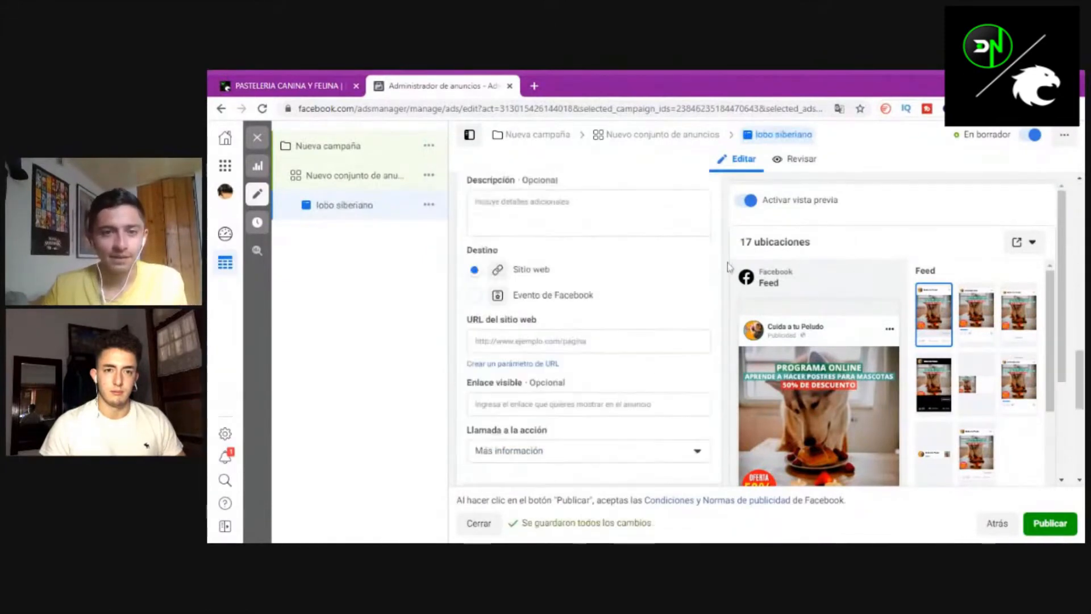
scroll(728, 267, "up", 4)
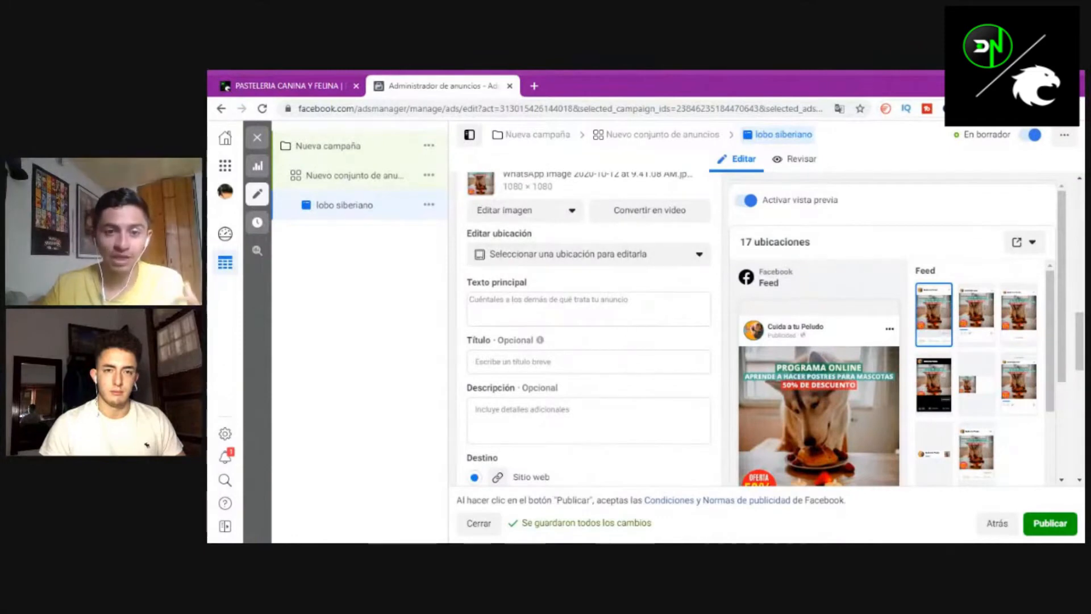
left_click(550, 308)
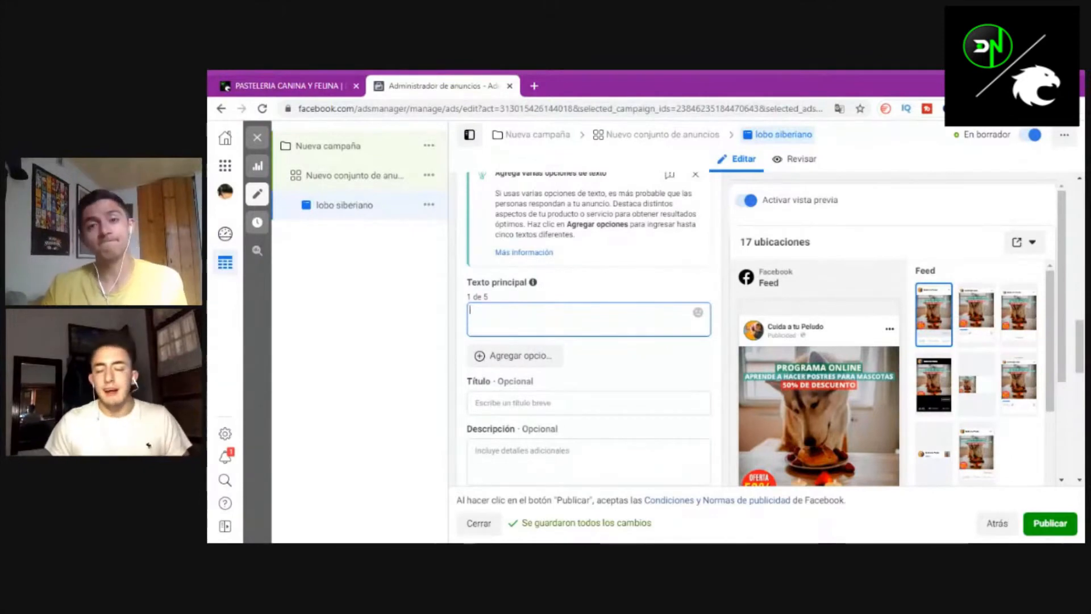
scroll(550, 306, "down", 2)
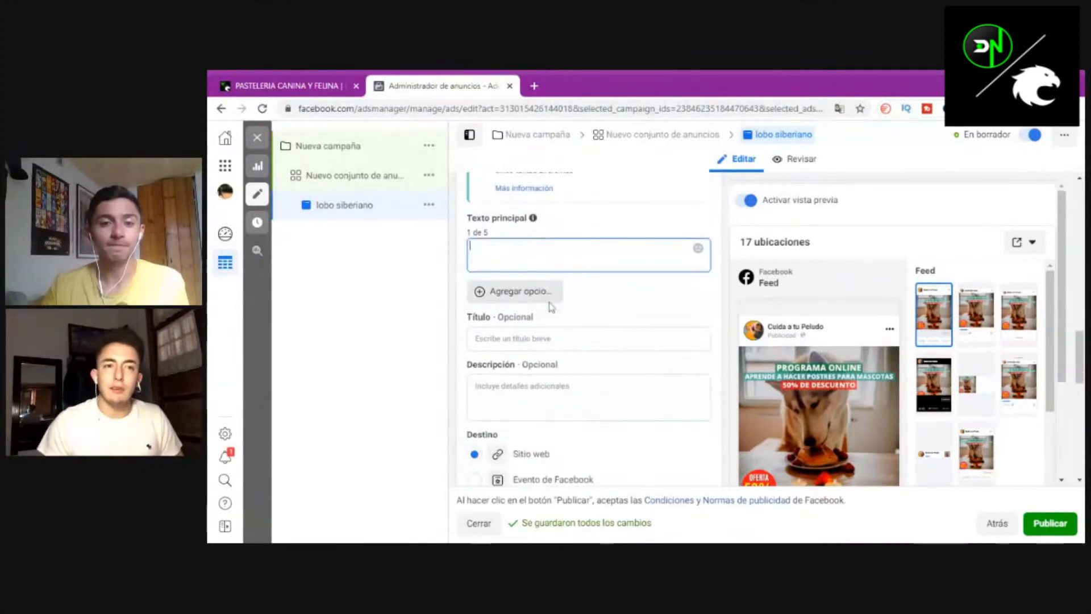
scroll(550, 307, "down", 5)
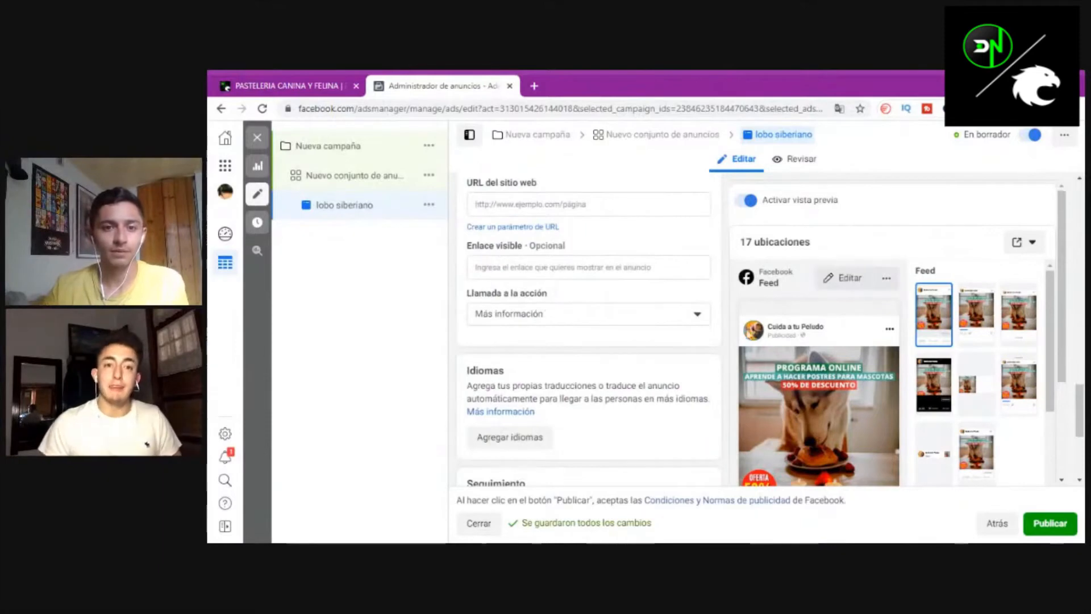
scroll(700, 363, "down", 4)
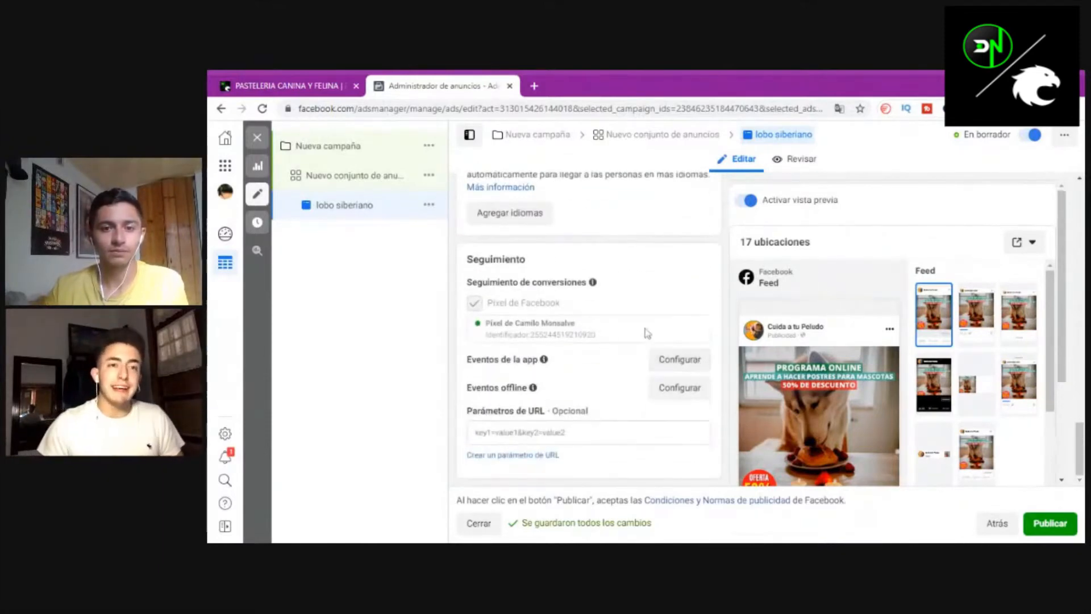
scroll(647, 333, "up", 9)
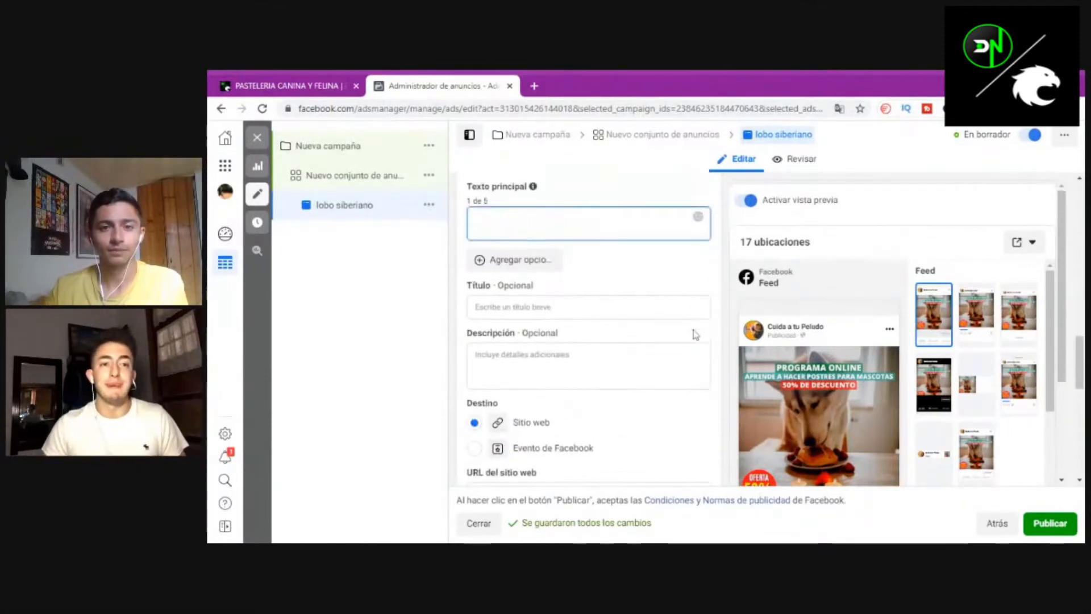
scroll(696, 334, "up", 3)
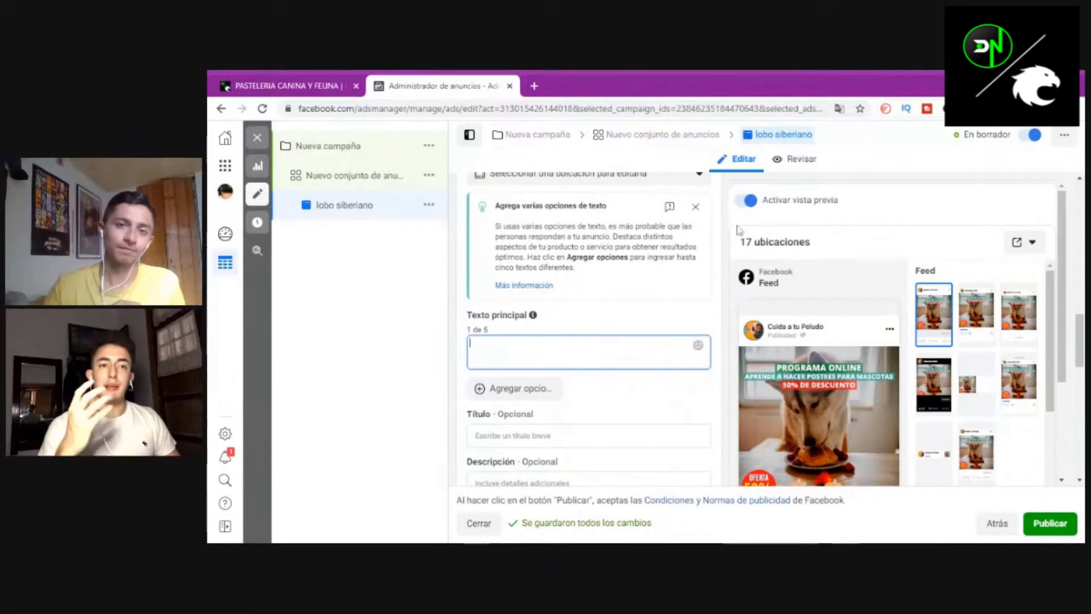
- Open the bookmarked Ads Manager page in a new browser tab and return to the ad draft
left_click(534, 84)
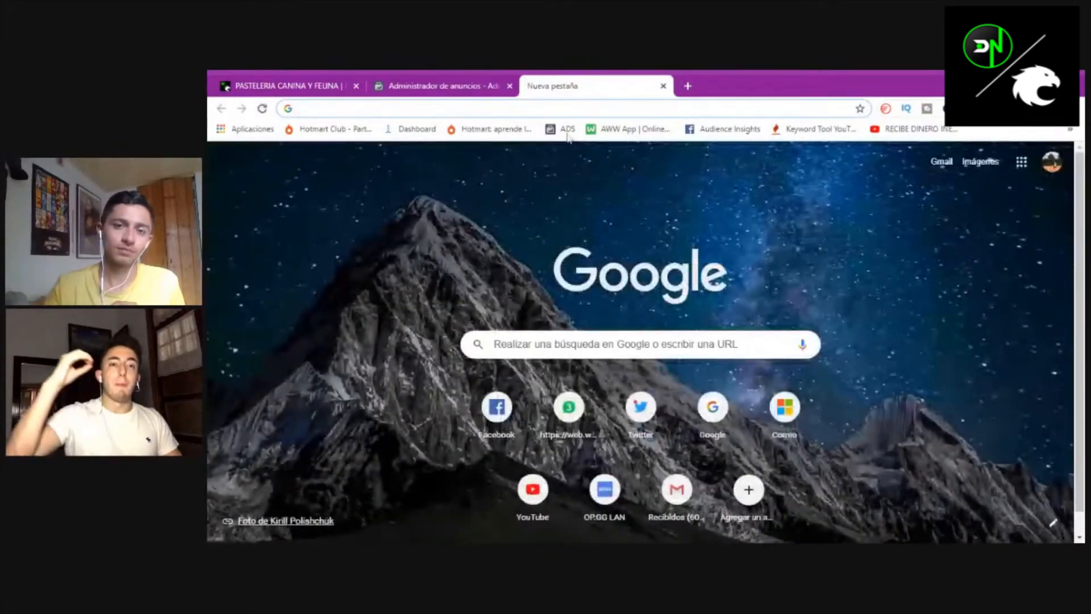
left_click(564, 129)
left_click(441, 80)
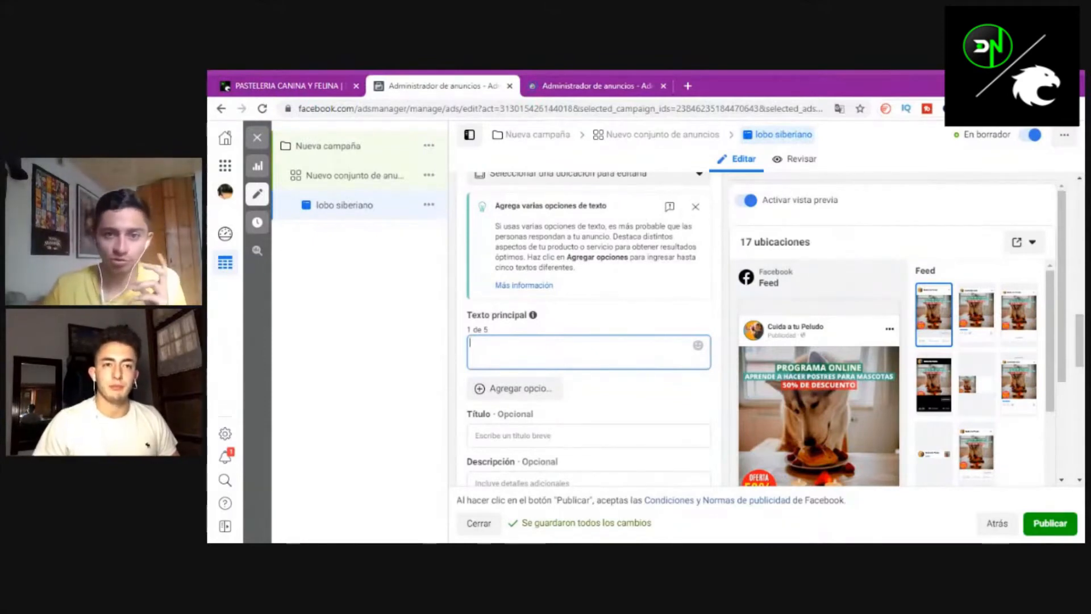
- Set the ad's title to "INSCRIBETE YA"
scroll(540, 350, "down", 1)
scroll(959, 324, "down", 1)
scroll(959, 324, "down", 2)
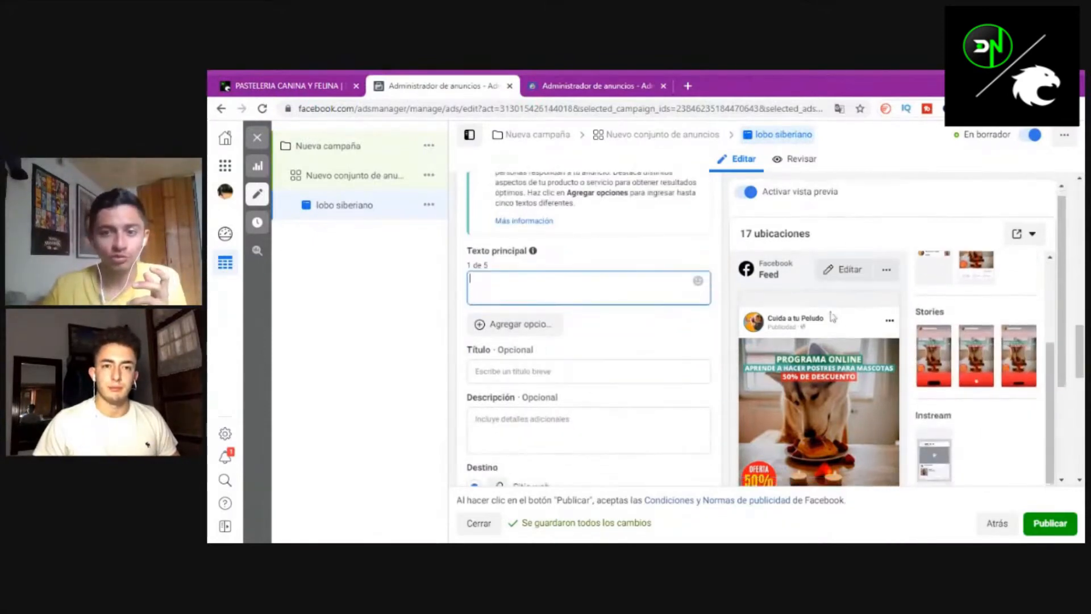
scroll(831, 317, "down", 2)
scroll(830, 349, "down", 1)
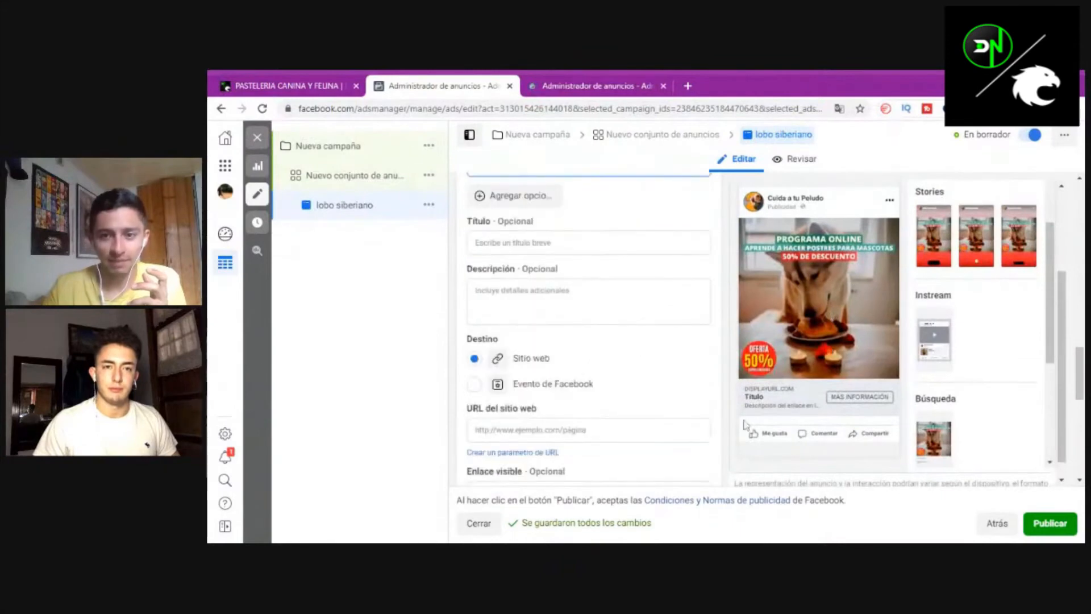
left_click(532, 243)
type("INSC")
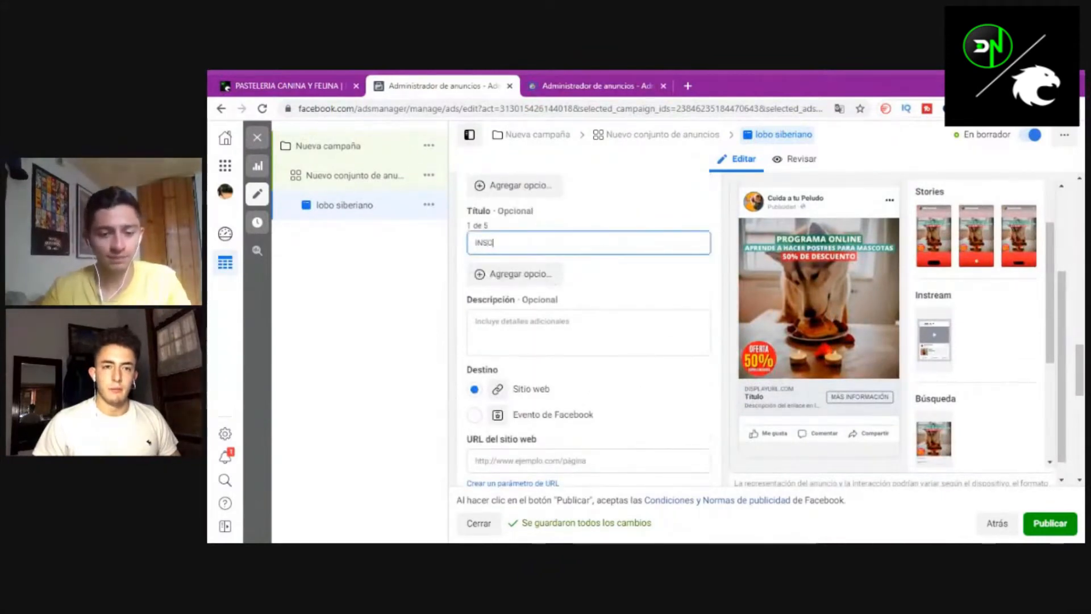
type("RIBETE YA")
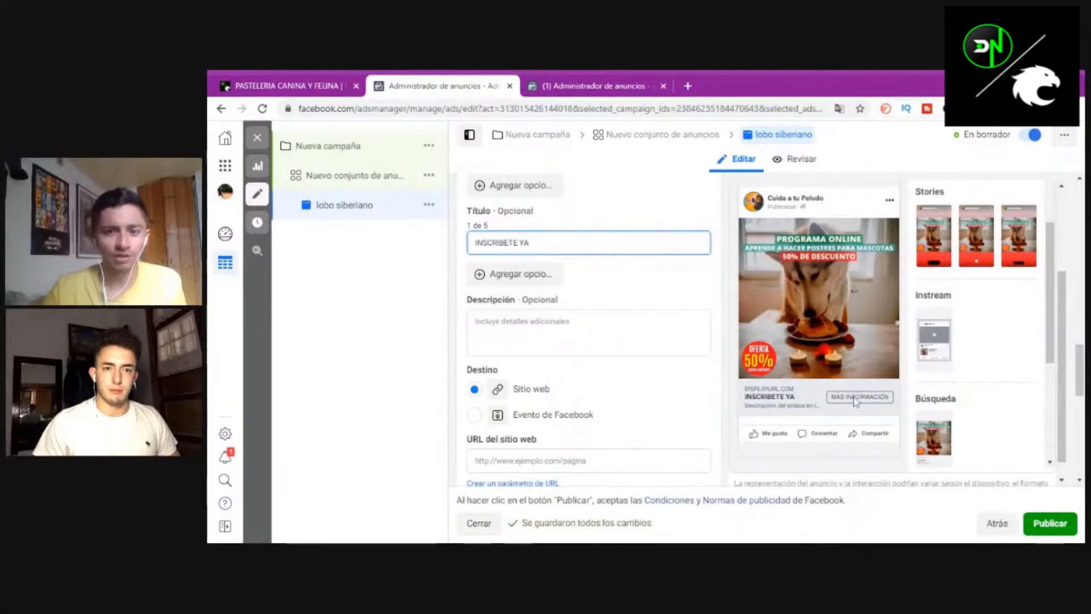
- Set the ad's description to "500 estudiantes felices"
left_click(537, 325)
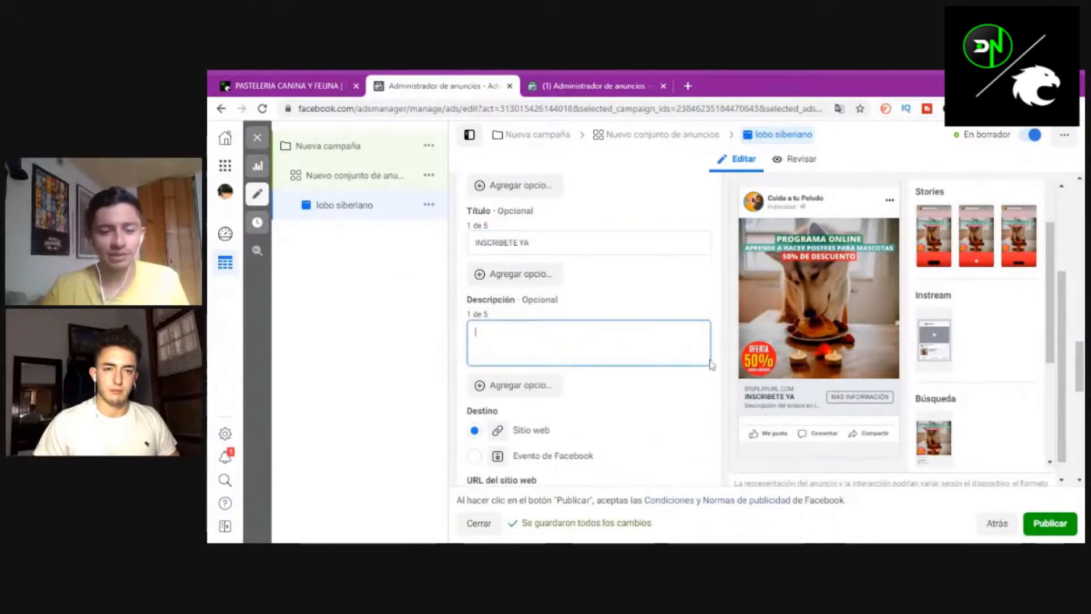
type("500")
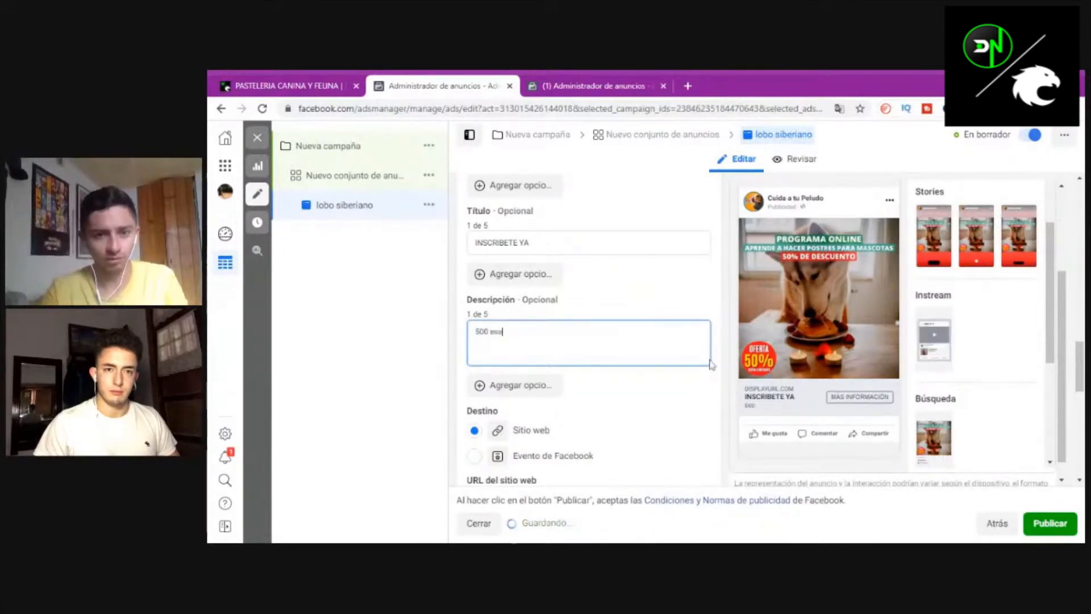
type(" estu")
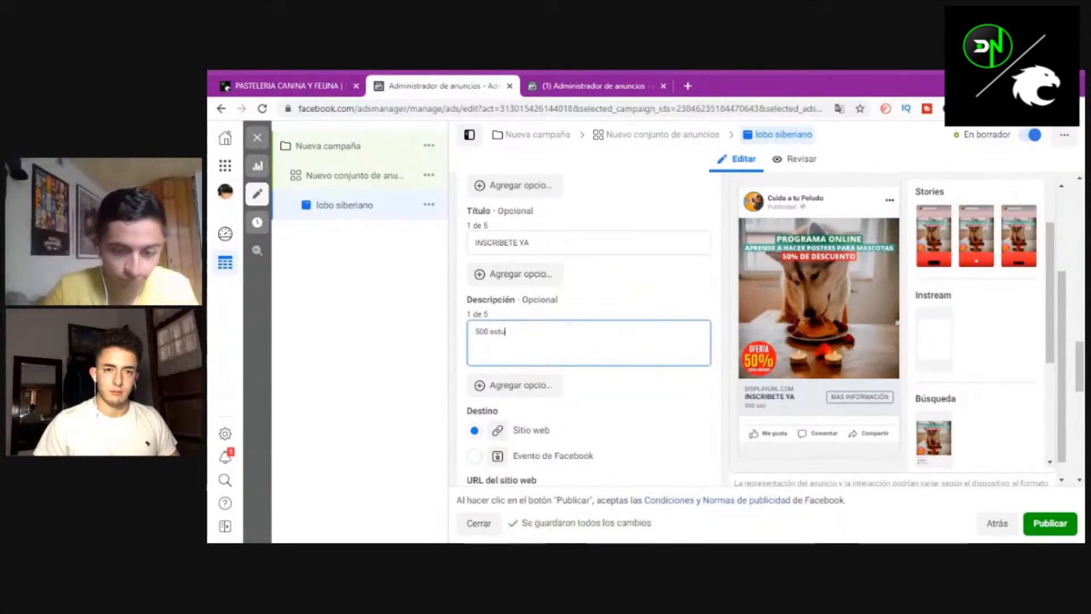
type("diantes felices")
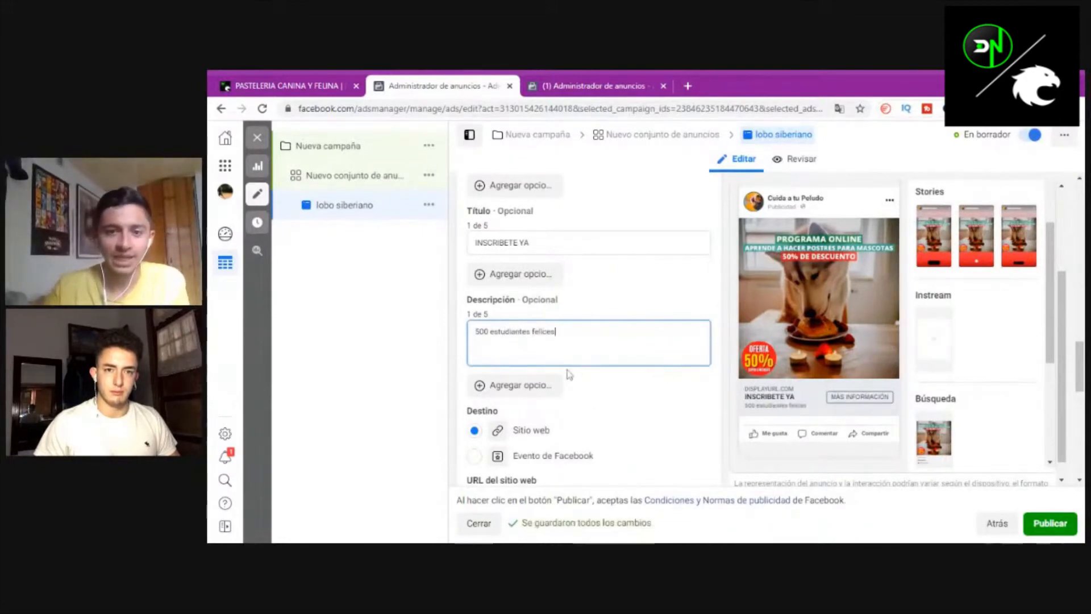
- Set the ad's call to action to "Registrarte"
scroll(565, 367, "down", 3)
scroll(824, 357, "down", 1)
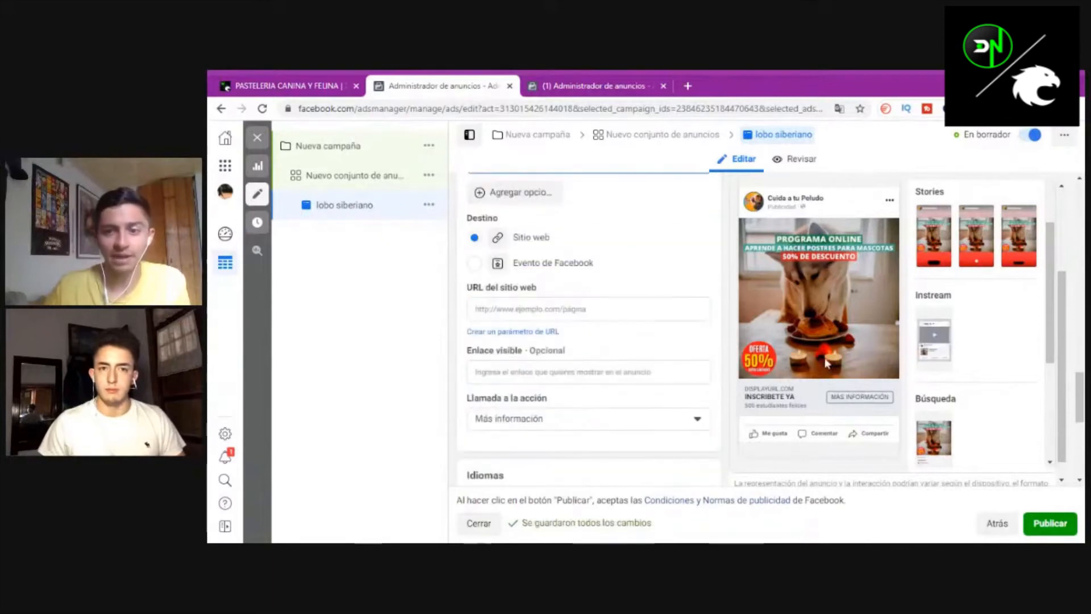
scroll(657, 333, "down", 4)
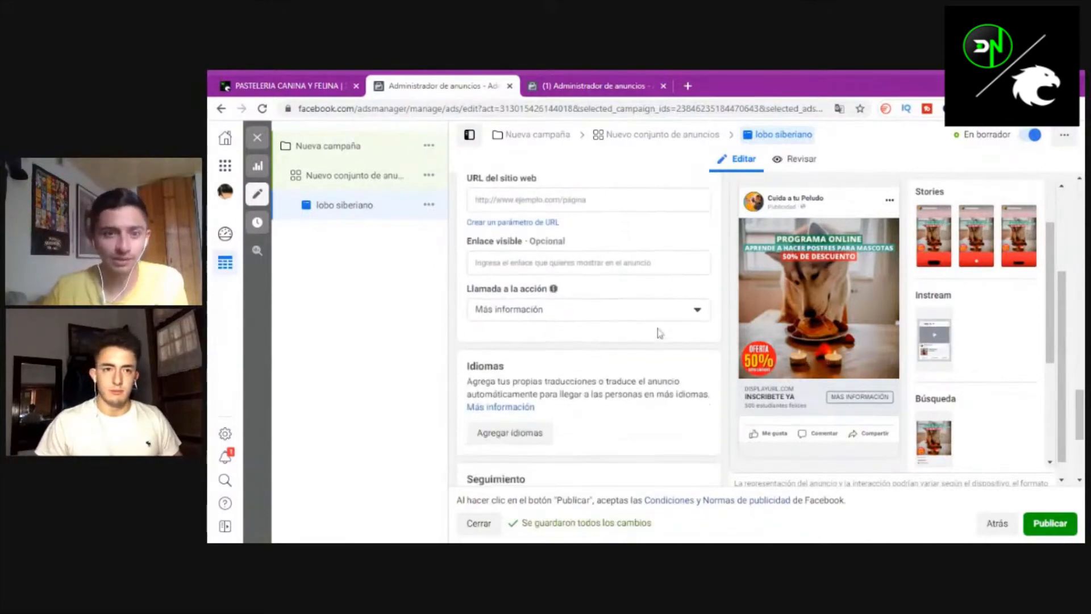
scroll(709, 316, "down", 1)
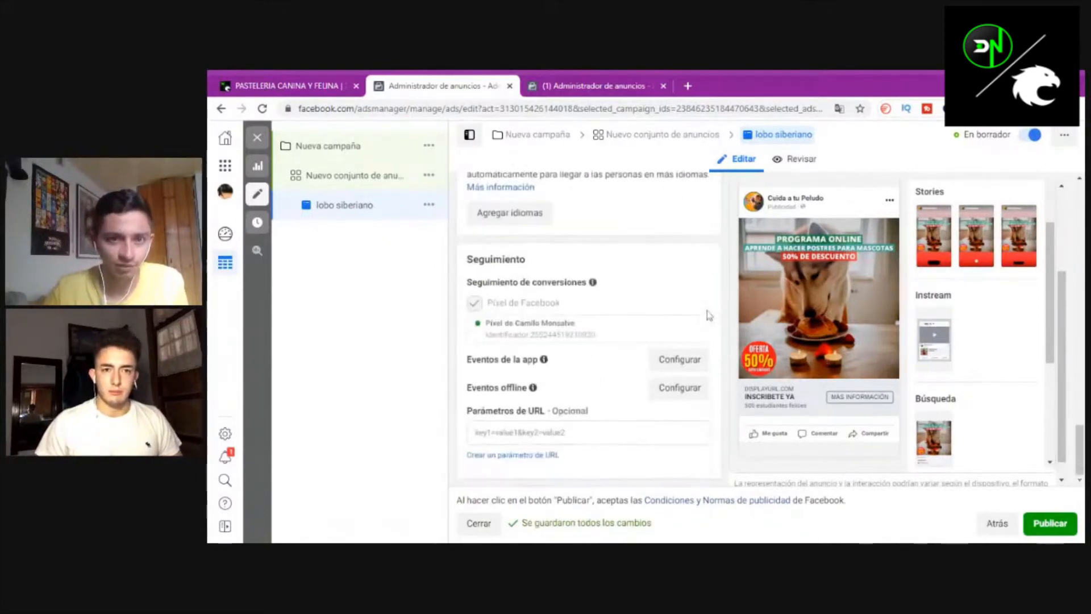
scroll(709, 316, "up", 4)
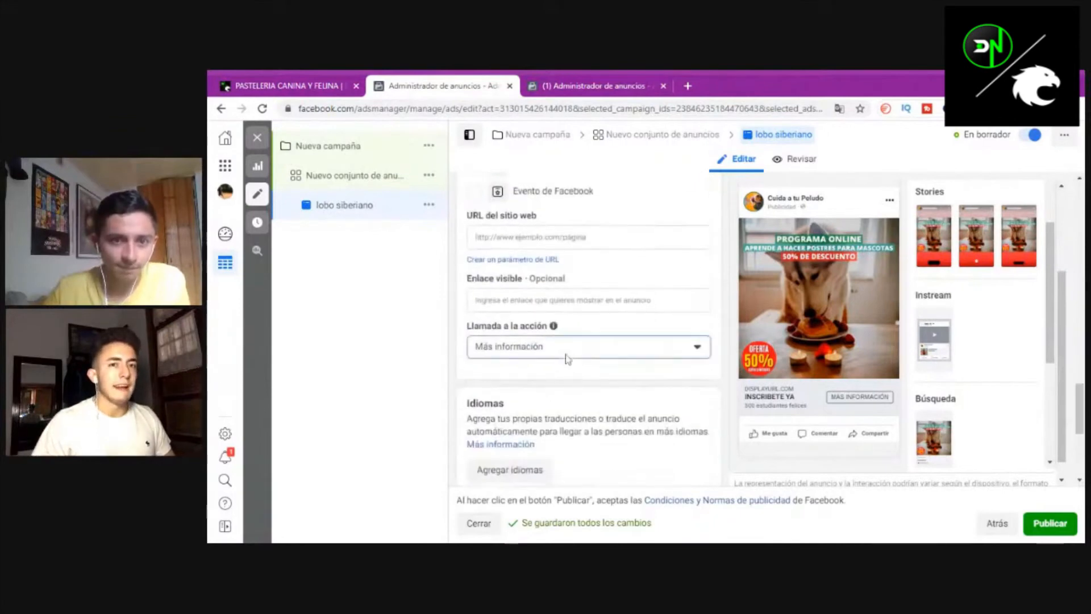
left_click(566, 349)
scroll(589, 407, "down", 1)
scroll(614, 440, "up", 2)
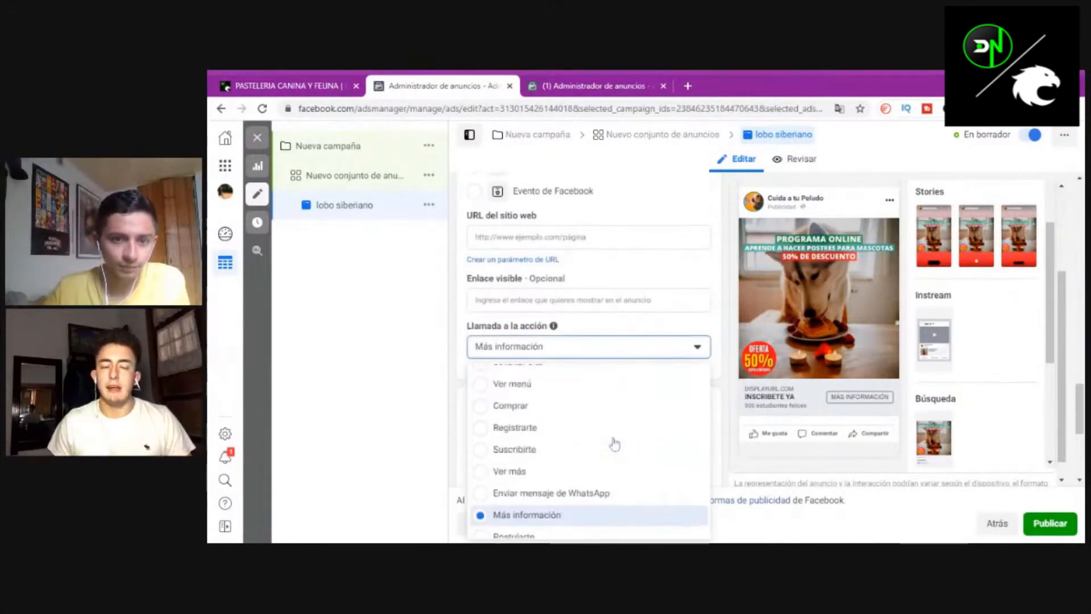
left_click(542, 433)
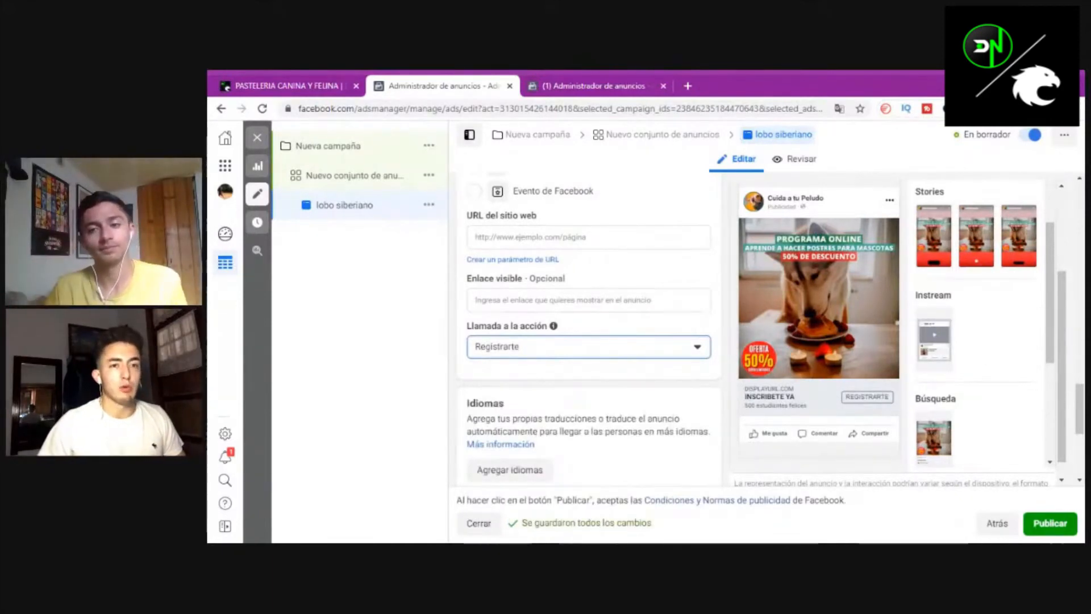
- Switch the second Ads Manager tab to the MASCOTS ad account and return to the ad draft
left_click(585, 84)
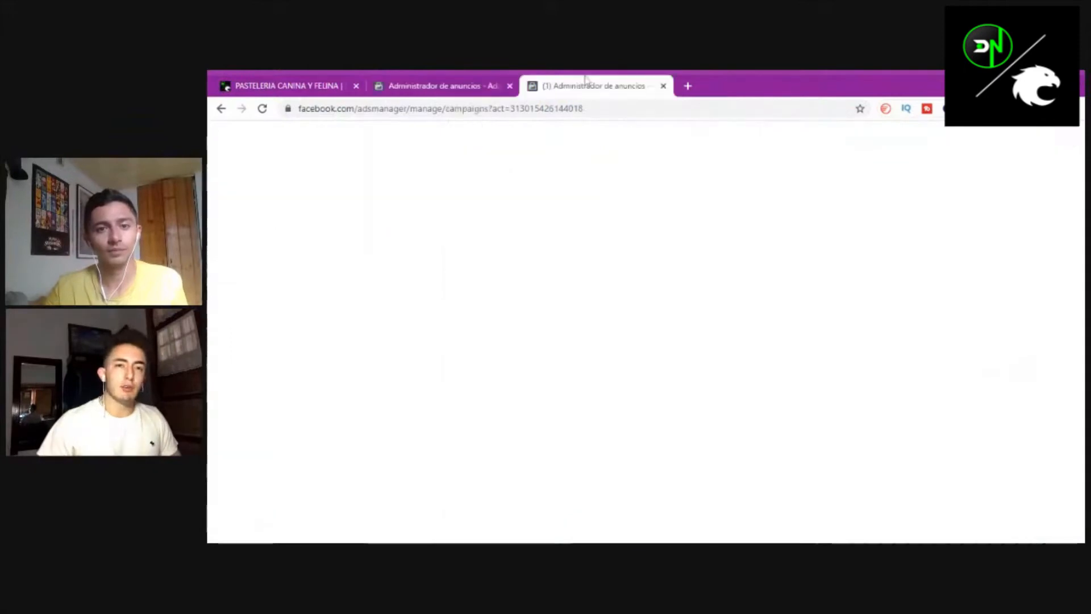
left_click(820, 171)
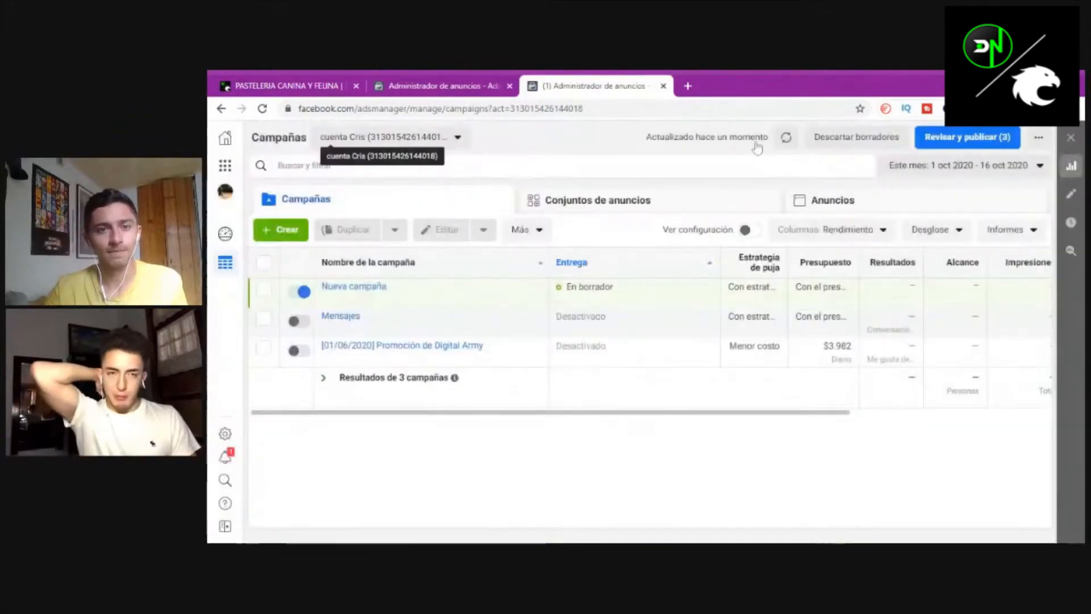
left_click(421, 141)
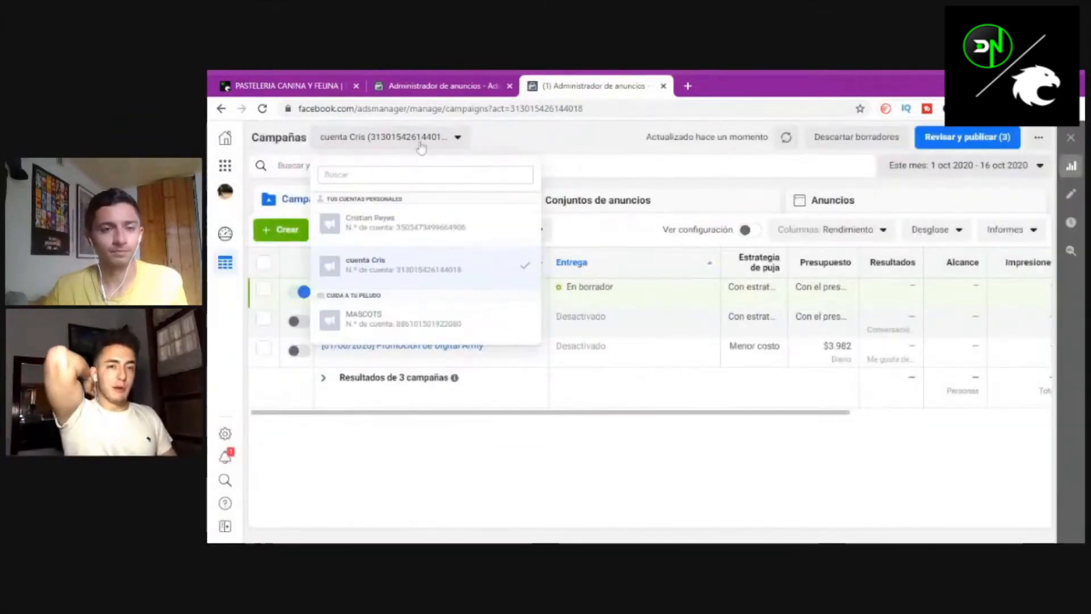
left_click(434, 318)
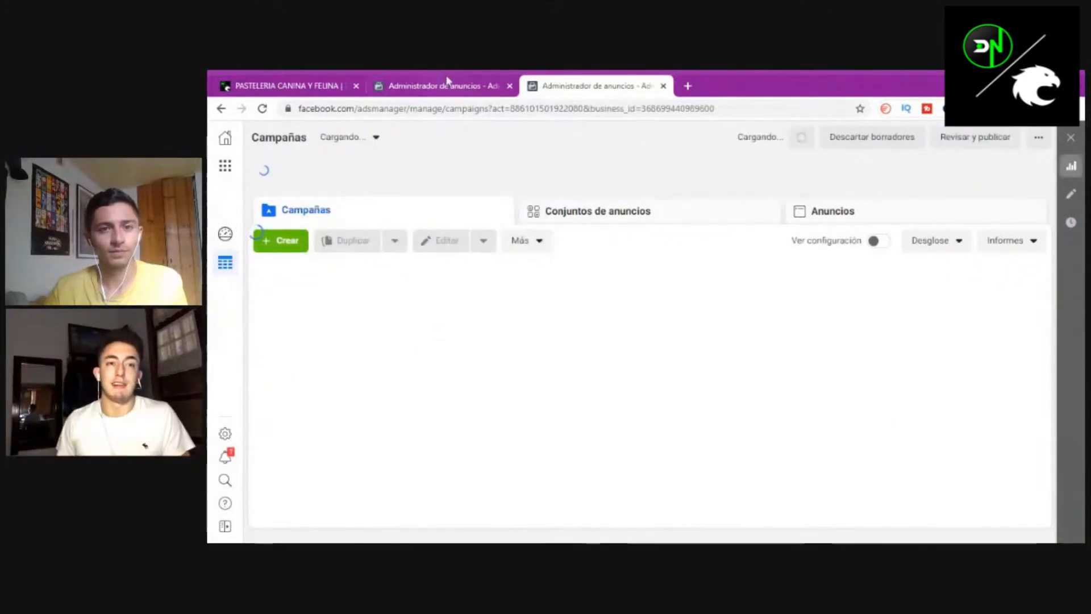
left_click(449, 84)
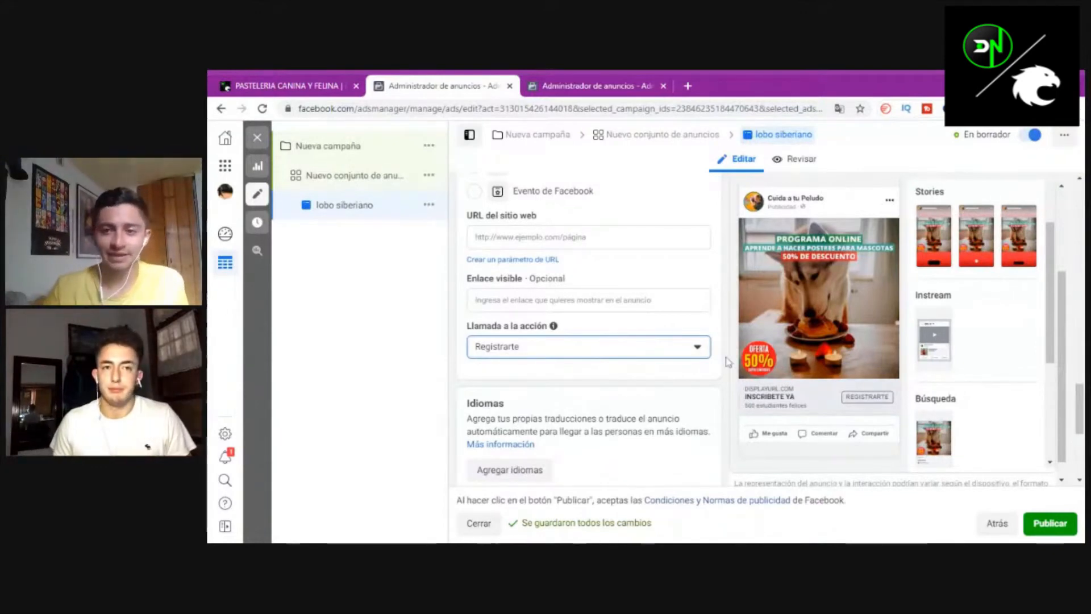
- Review the ad draft's primary text, title, description, website destination and call-to-action fields
scroll(728, 362, "down", 1)
scroll(729, 362, "up", 3)
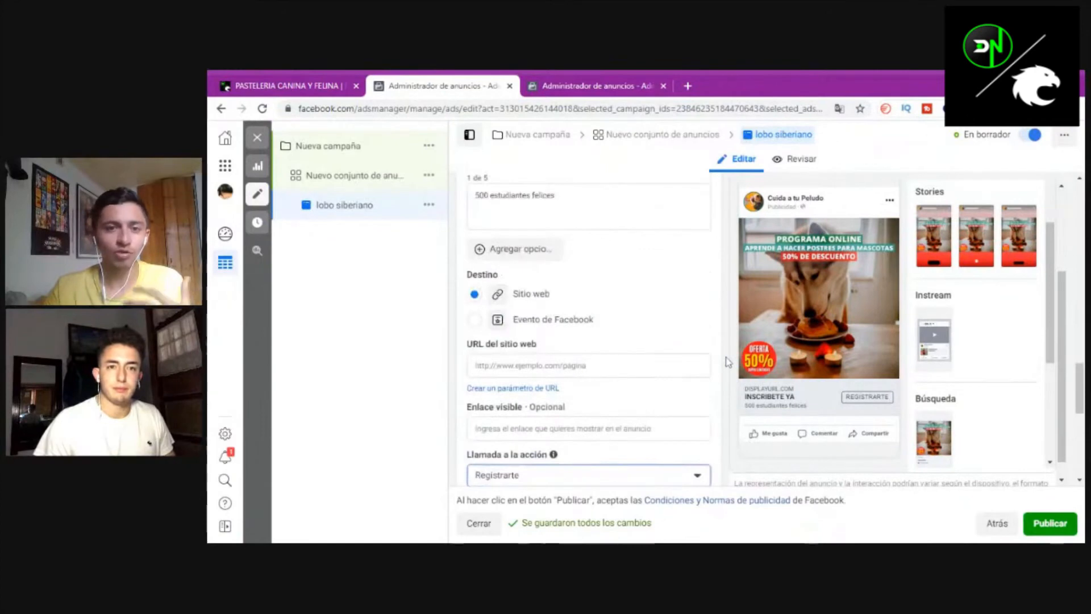
scroll(728, 362, "up", 2)
scroll(728, 362, "up", 3)
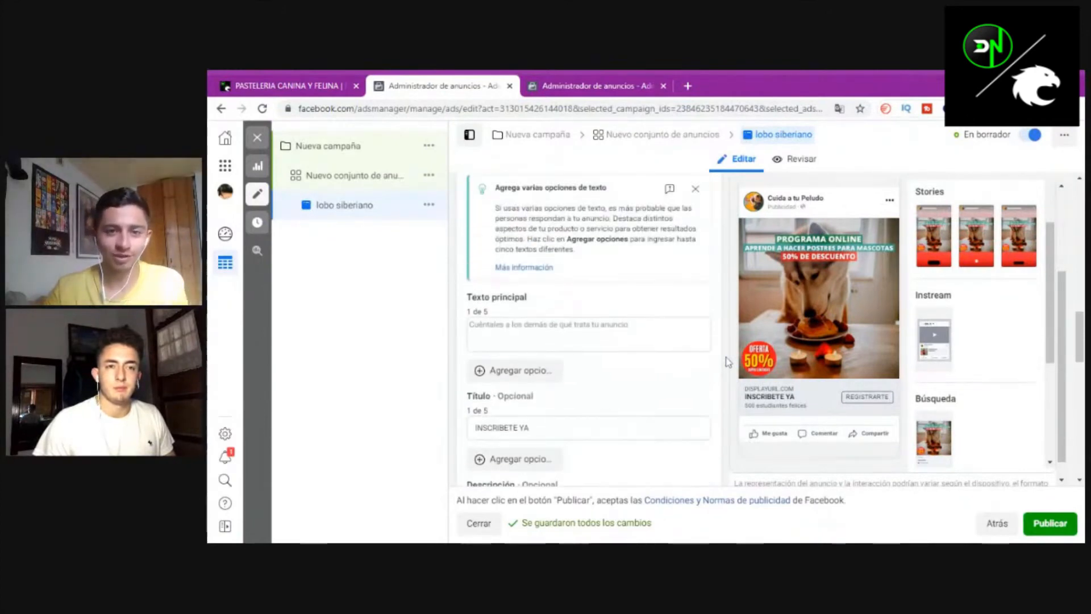
scroll(728, 362, "down", 4)
scroll(729, 362, "down", 7)
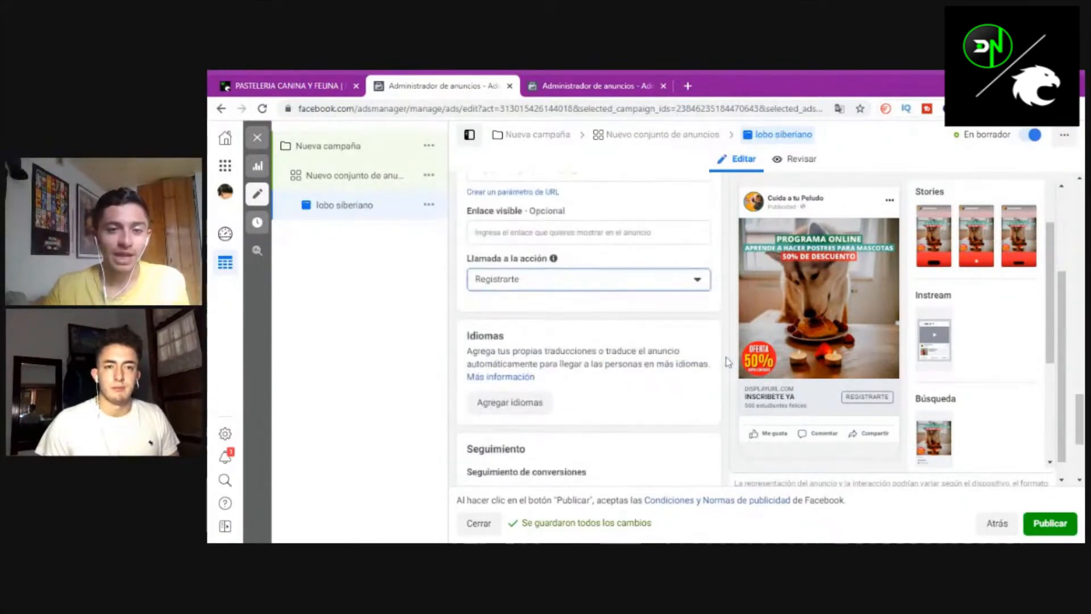
scroll(729, 362, "up", 6)
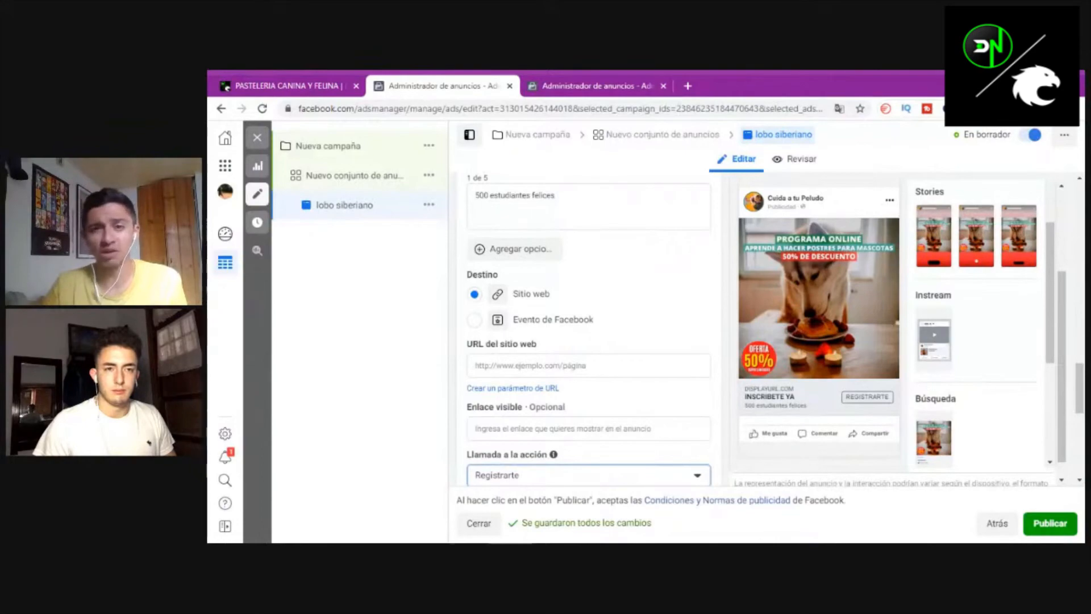
- Open the pet bakery sales page and examine its header, discount offer, countdown, price and enrolment section
left_click(287, 85)
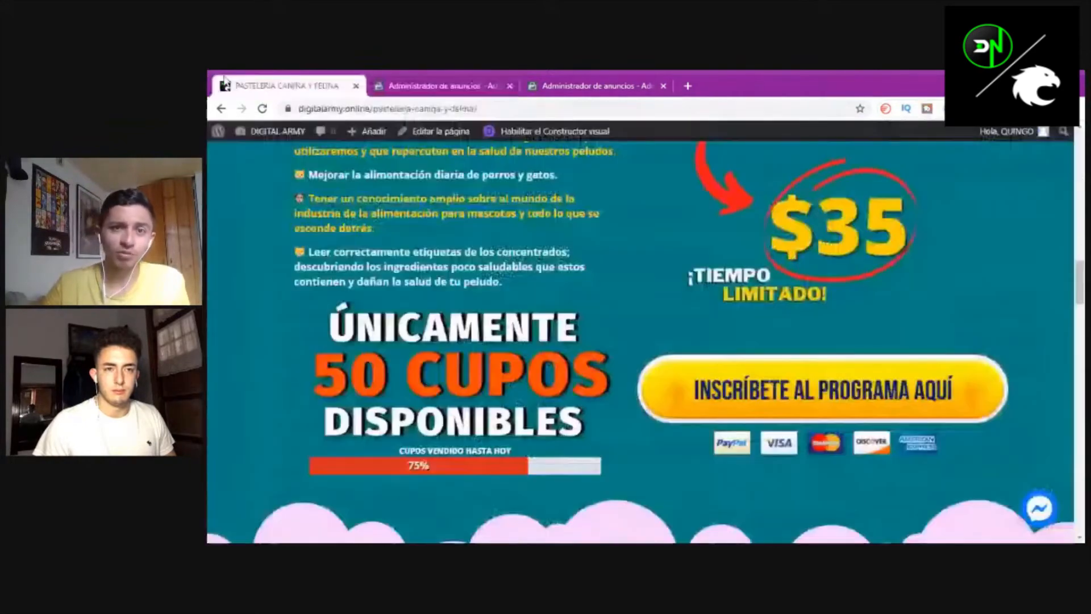
scroll(649, 327, "up", 10)
scroll(649, 326, "up", 5)
scroll(649, 327, "down", 1)
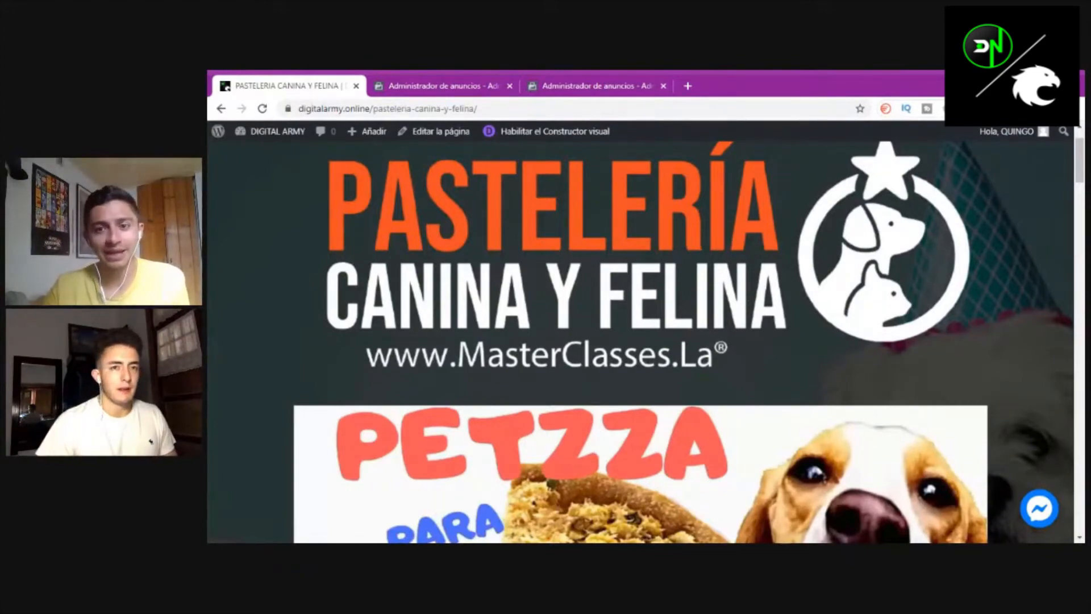
scroll(623, 345, "down", 9)
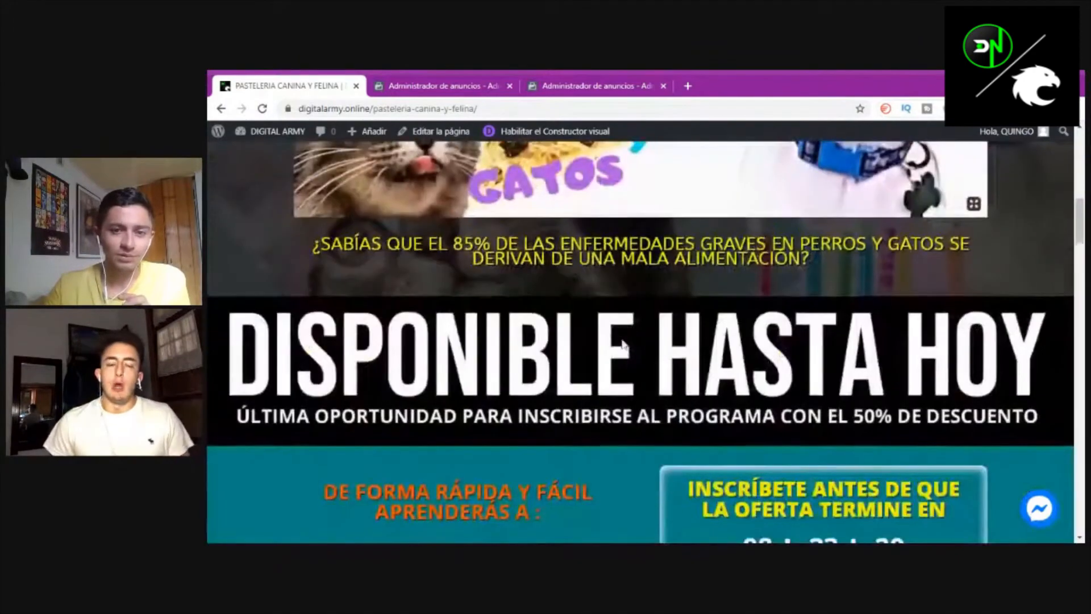
scroll(707, 275, "down", 1)
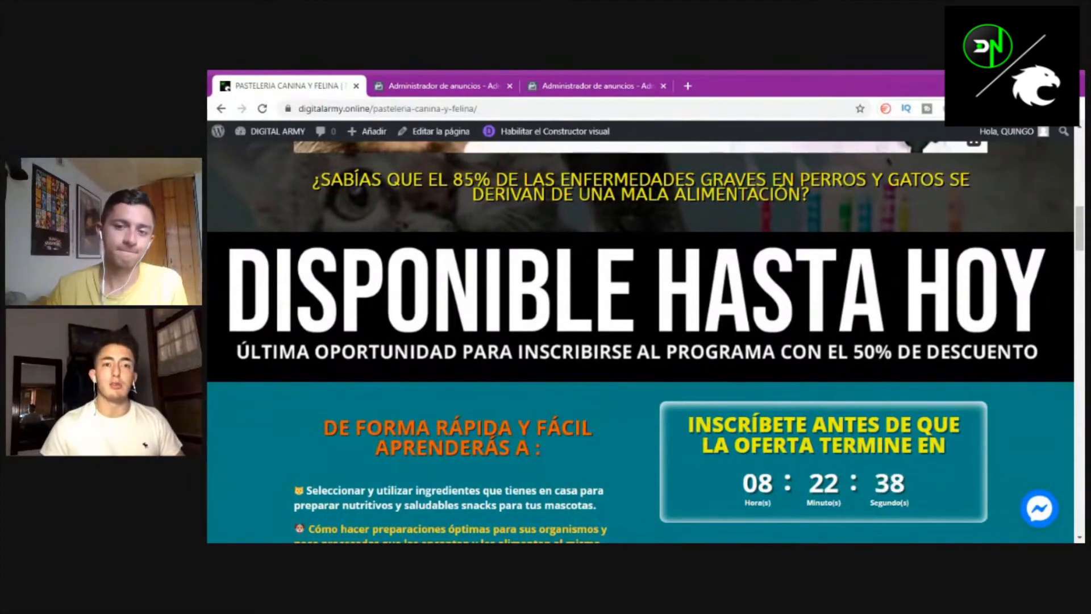
scroll(648, 311, "down", 2)
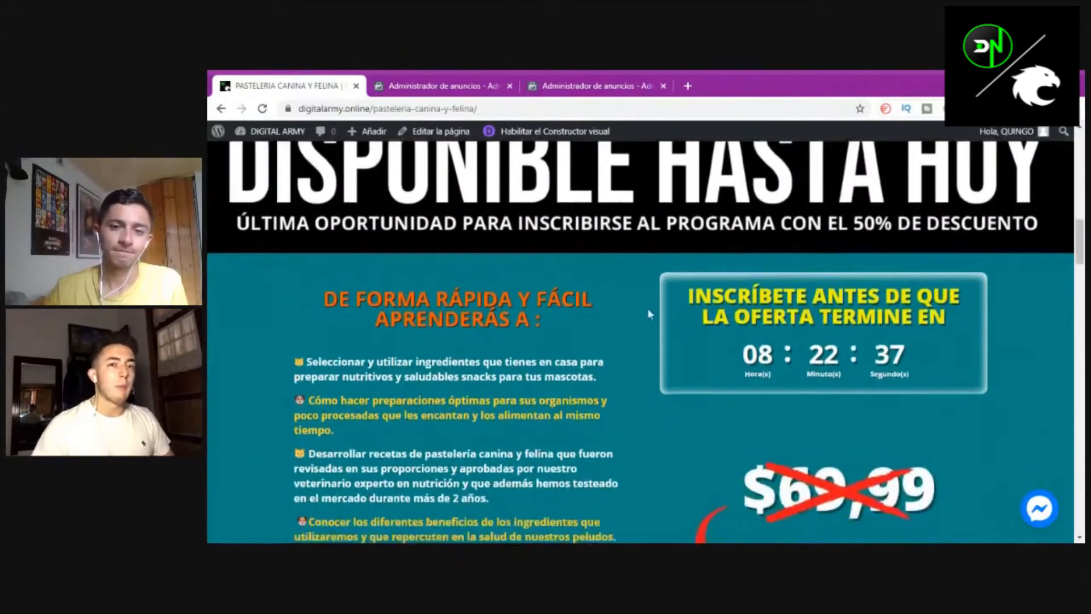
scroll(648, 313, "down", 4)
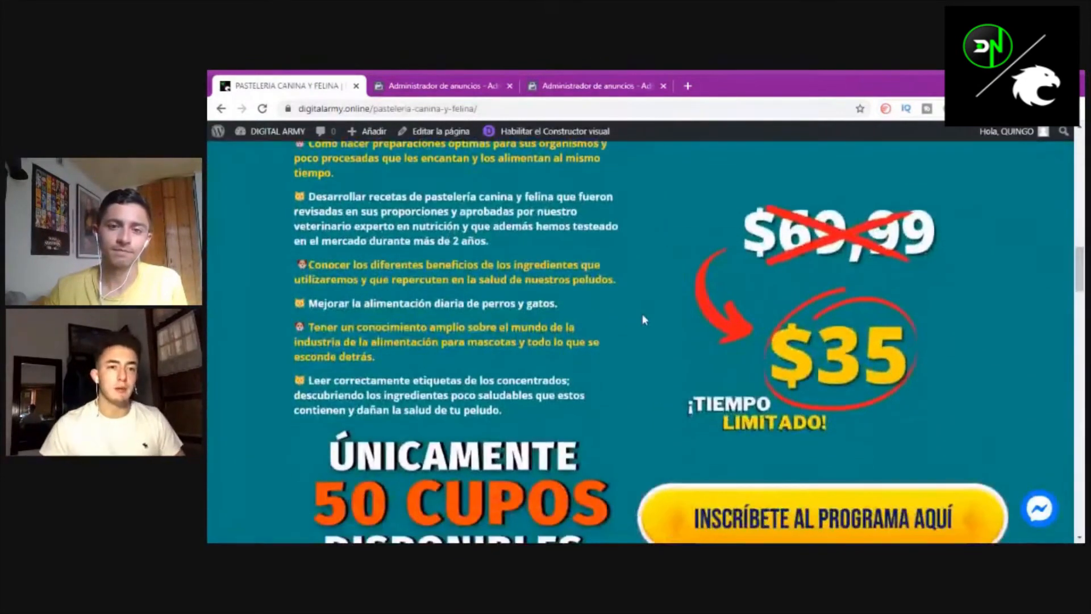
scroll(642, 315, "down", 3)
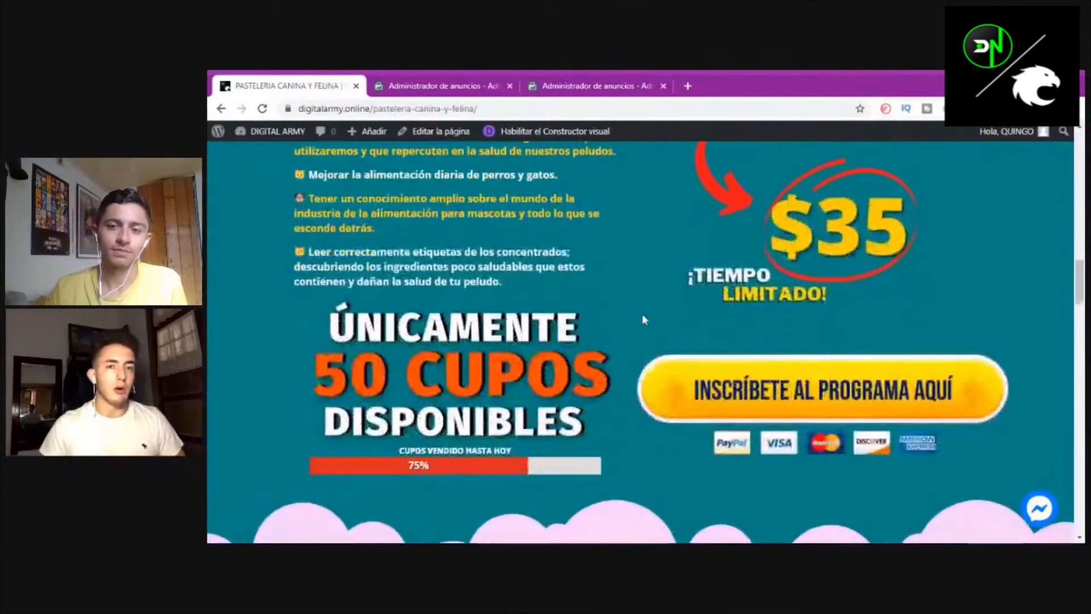
scroll(642, 315, "down", 2)
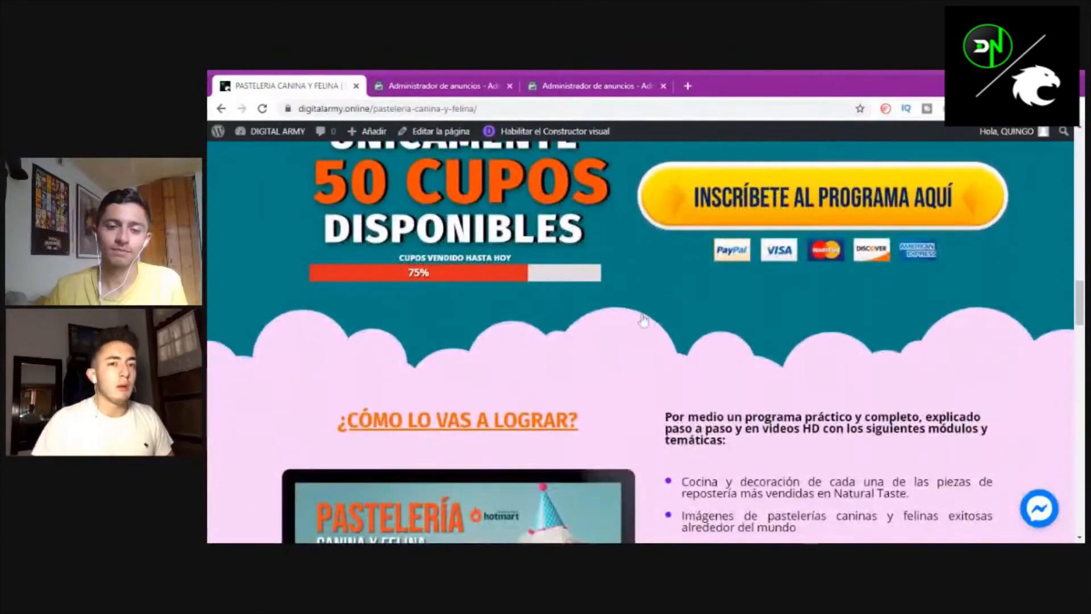
- Examine the rest of the sales page: course modules, instructor profile, testimonials, enrolment button, guarantee and disclaimers
scroll(643, 318, "down", 1)
scroll(644, 318, "down", 3)
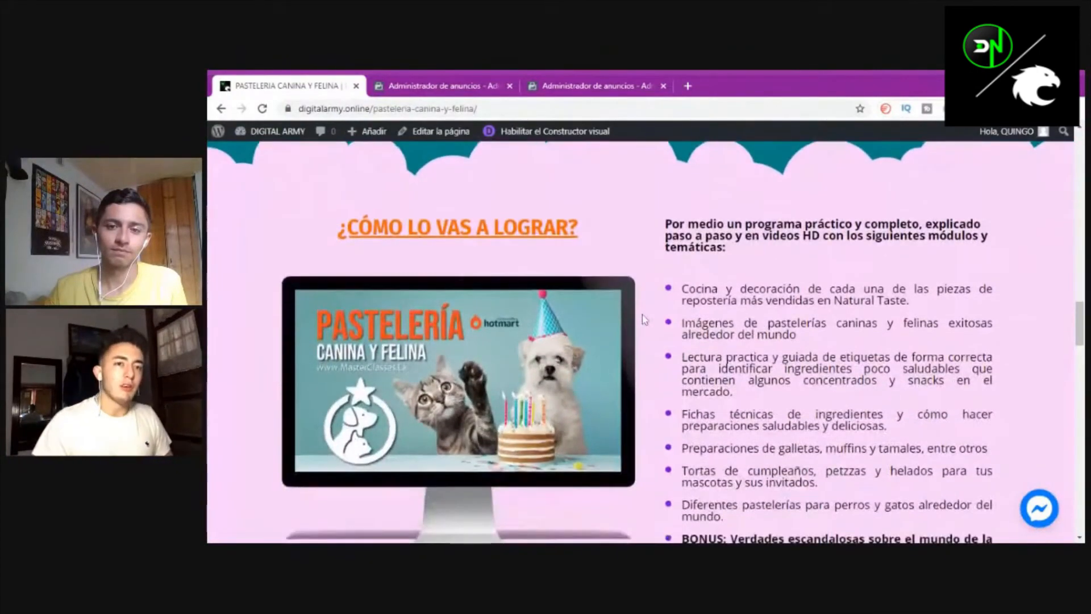
scroll(644, 318, "down", 2)
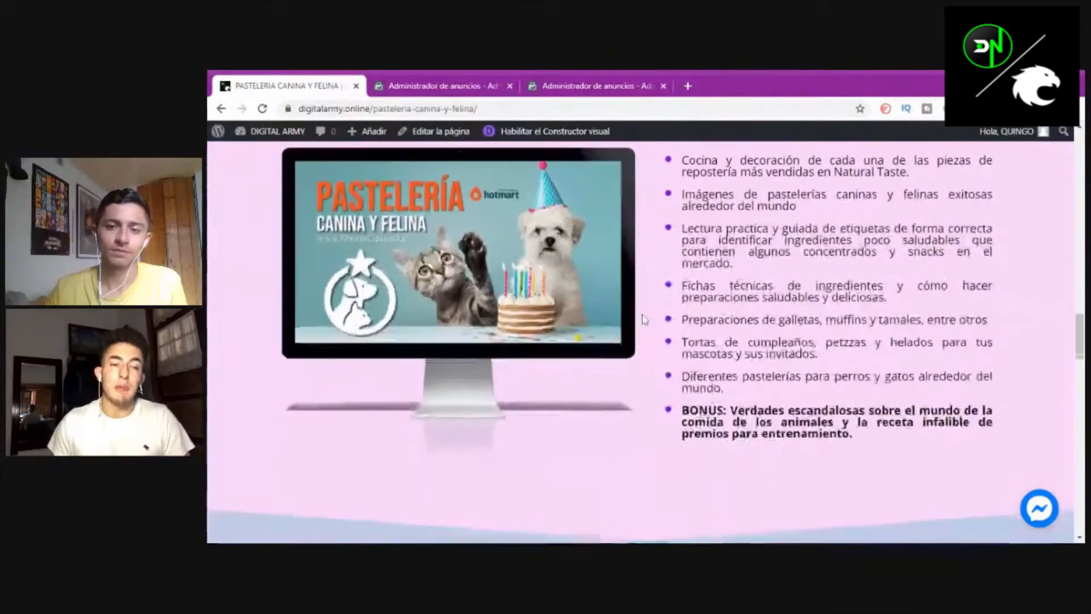
scroll(644, 318, "down", 4)
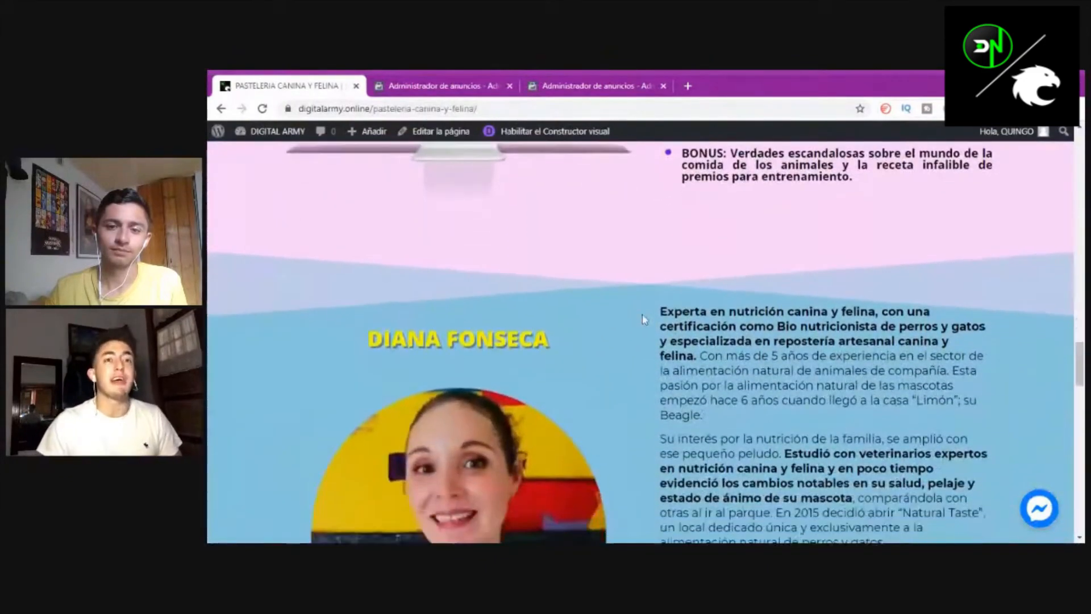
scroll(642, 315, "down", 4)
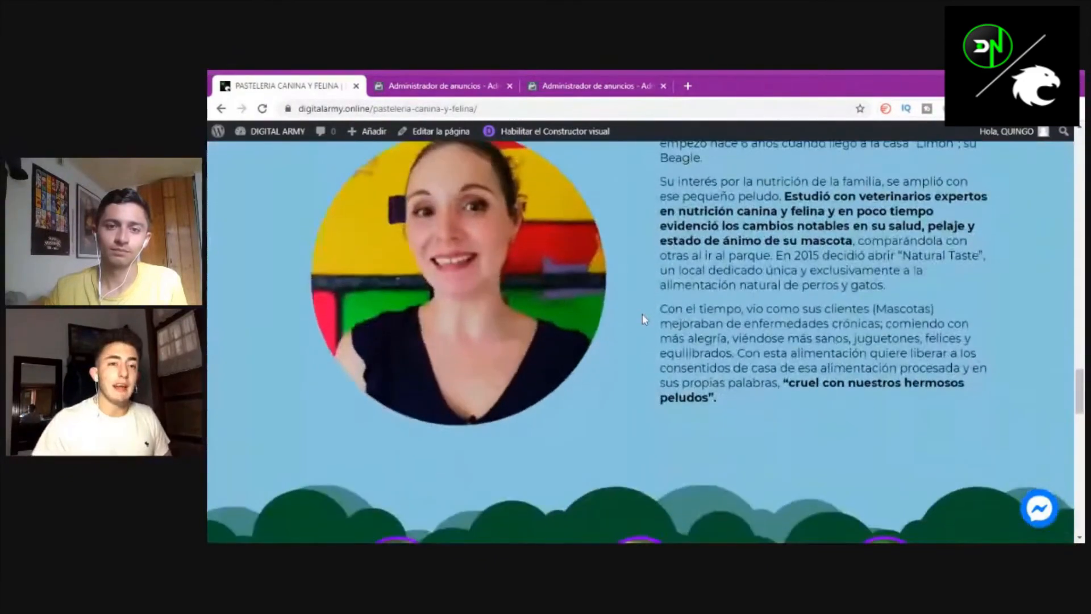
scroll(643, 317, "down", 2)
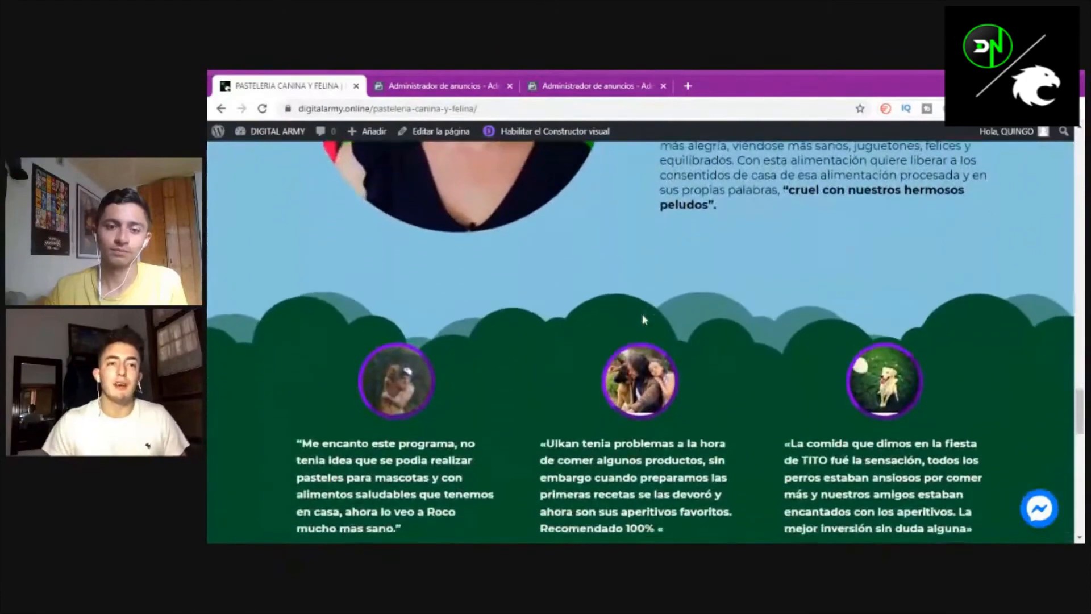
scroll(642, 317, "down", 2)
scroll(644, 318, "down", 5)
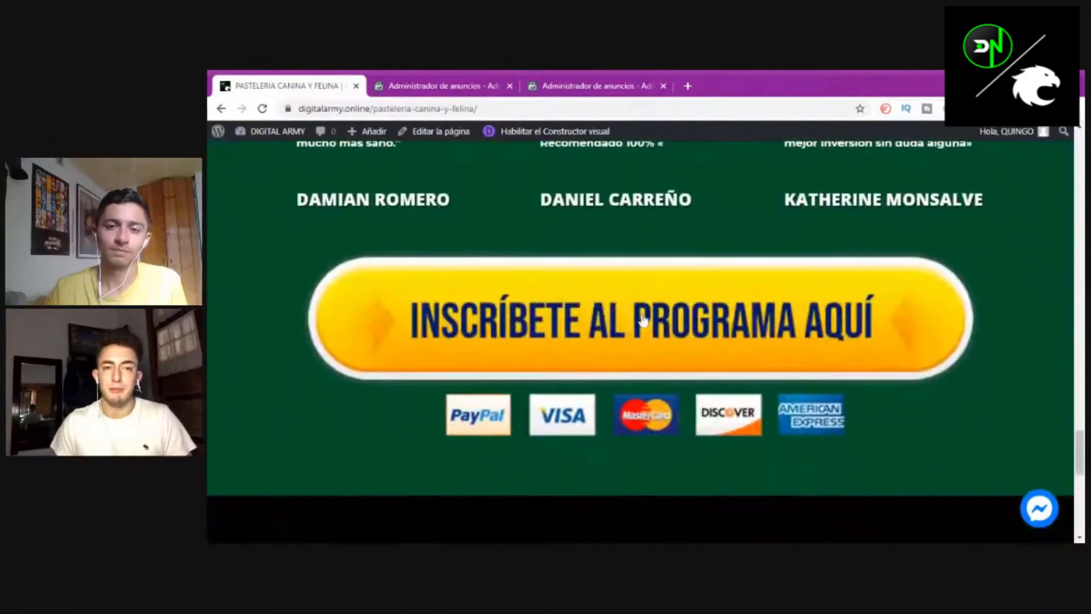
scroll(643, 319, "down", 5)
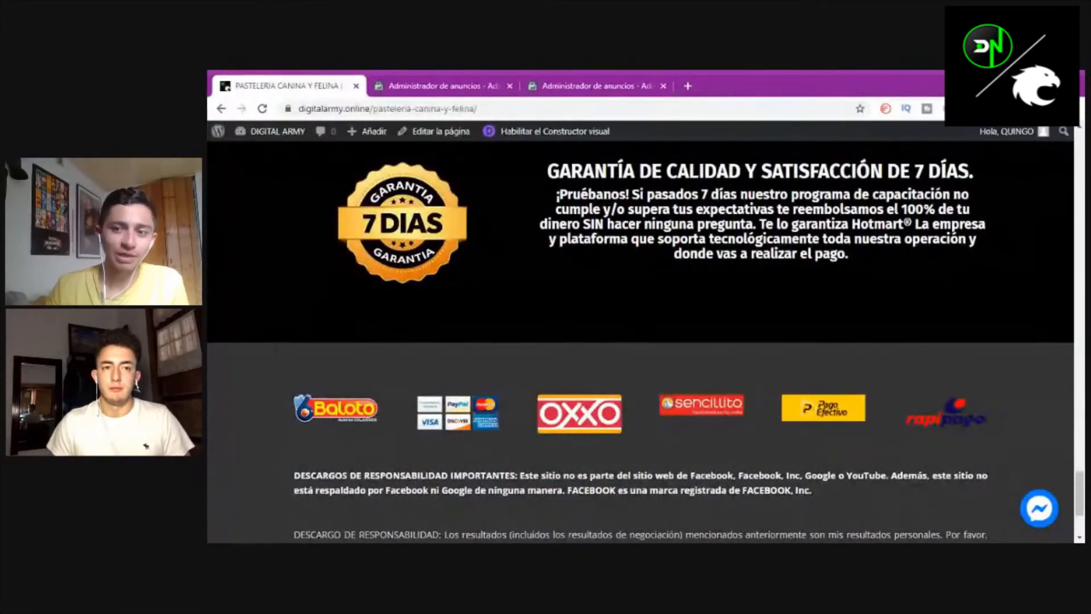
- Go back to the sales page's offer section and review the learning benefits, countdown, discounted price and available places
left_click_drag(1080, 493, 1079, 240)
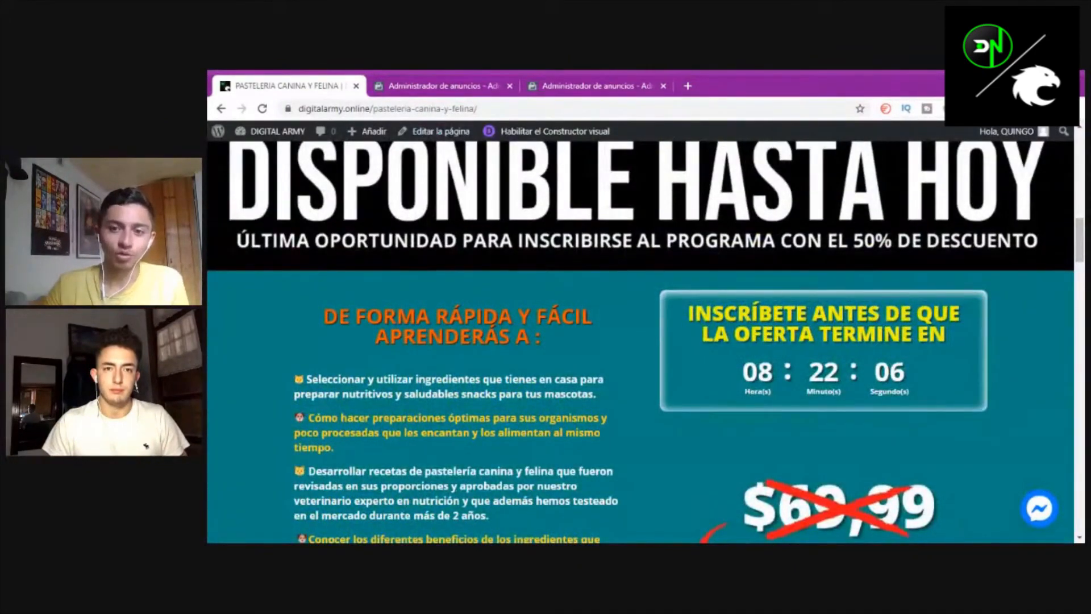
scroll(687, 284, "down", 3)
scroll(688, 286, "down", 6)
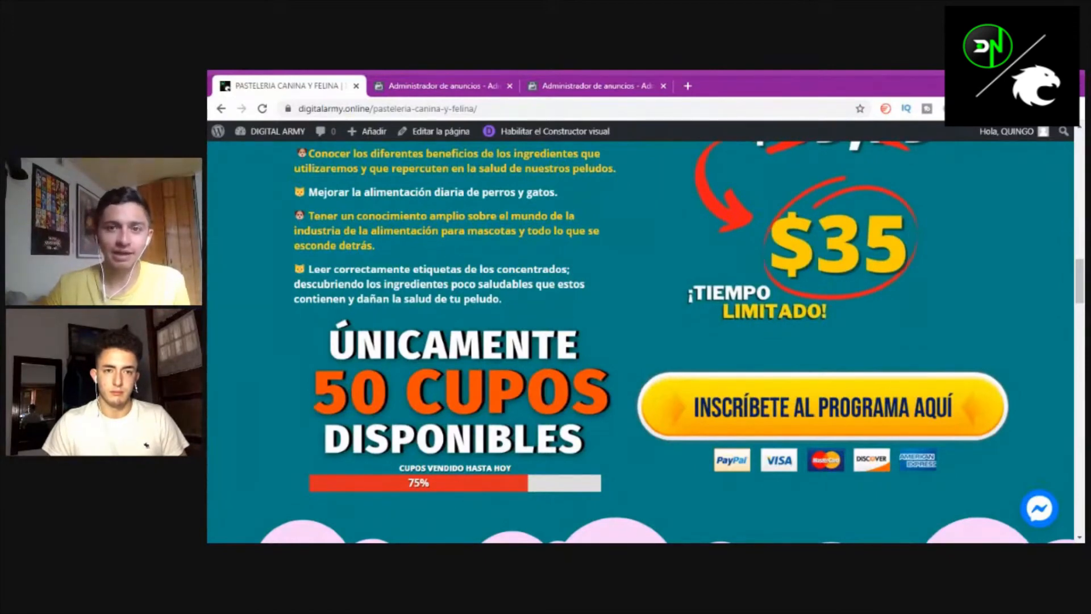
scroll(787, 356, "up", 5)
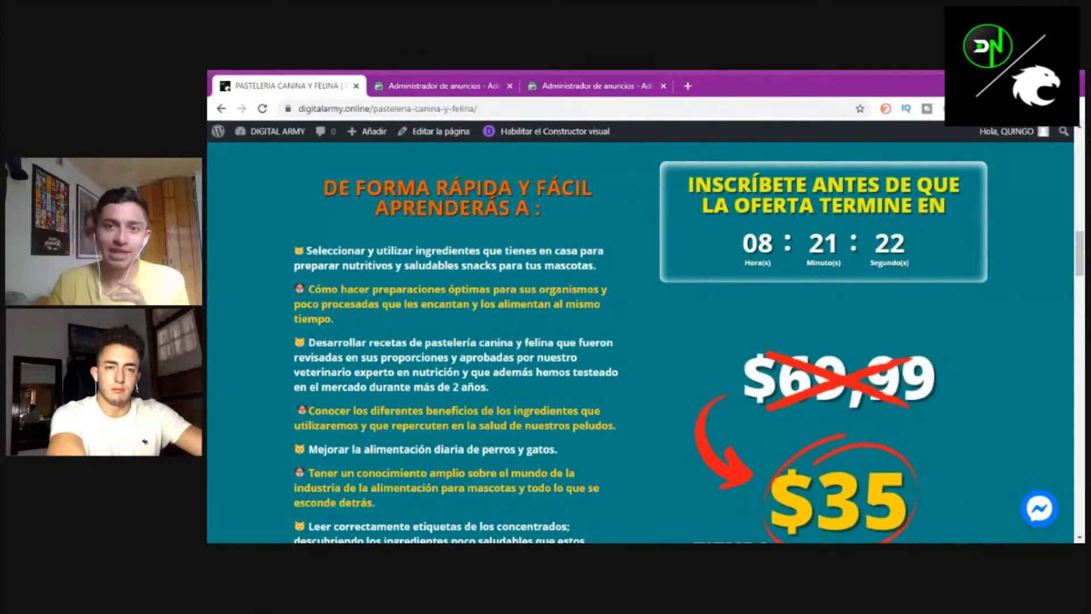
scroll(799, 327, "down", 5)
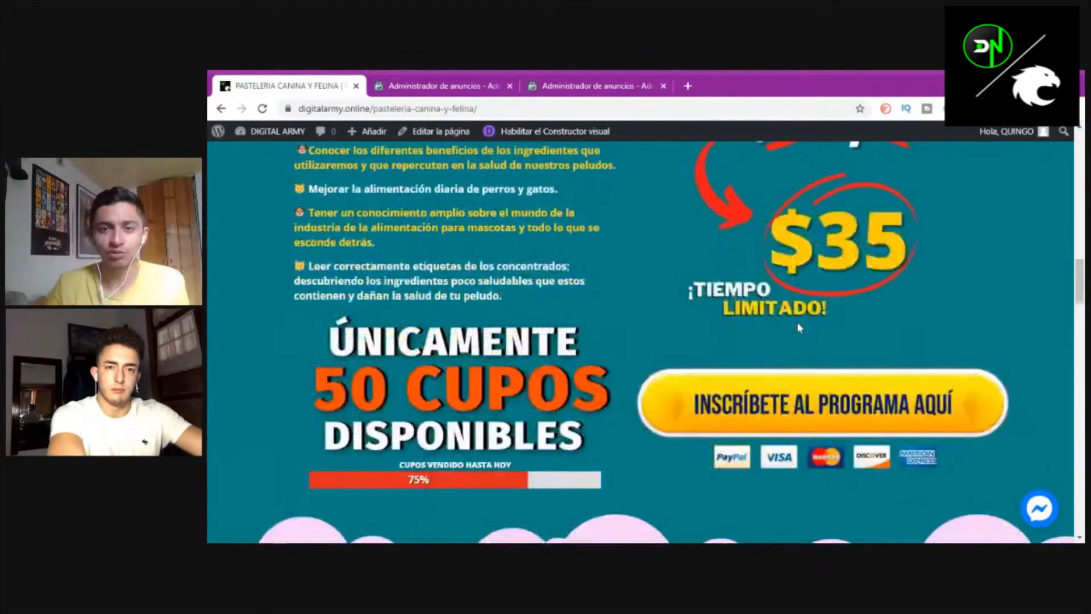
scroll(798, 327, "down", 6)
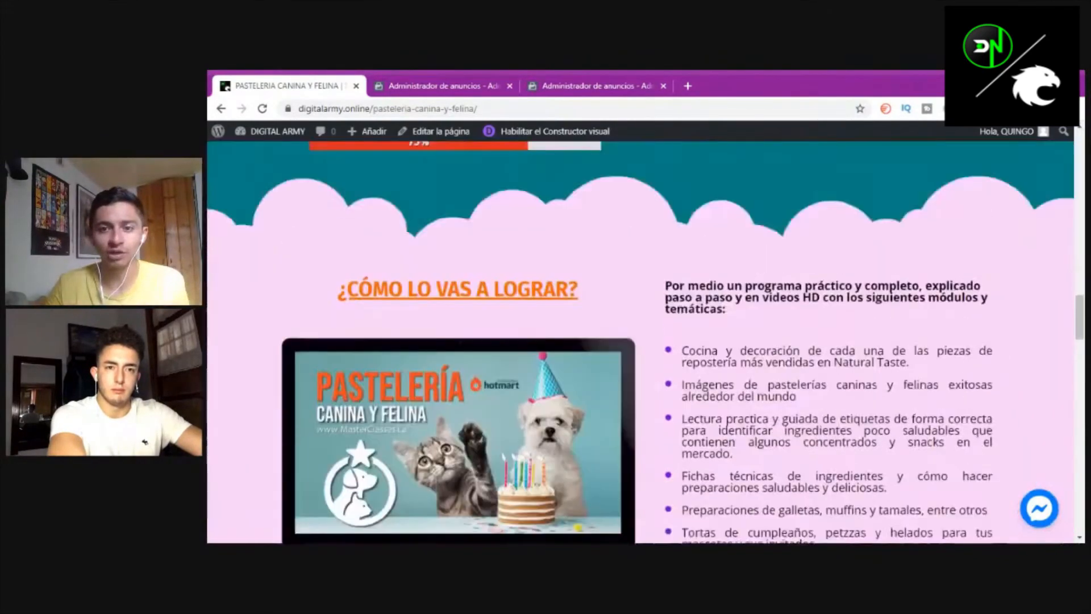
- Open the program's Hotmart checkout from the enrolment button and review its payment methods and price summary
scroll(802, 371, "up", 5)
left_click(802, 371)
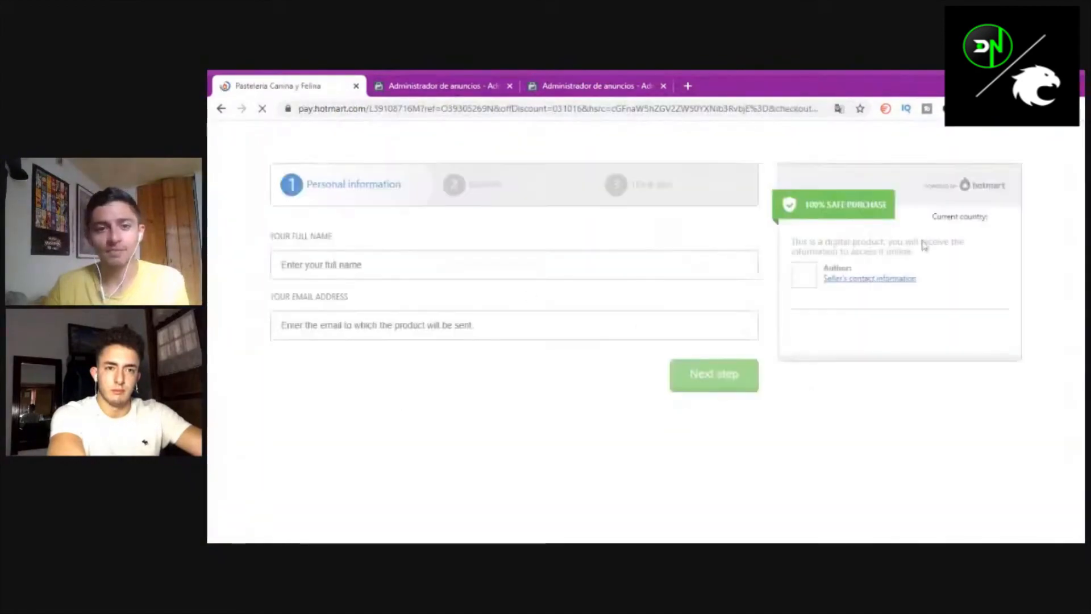
scroll(559, 324, "down", 5)
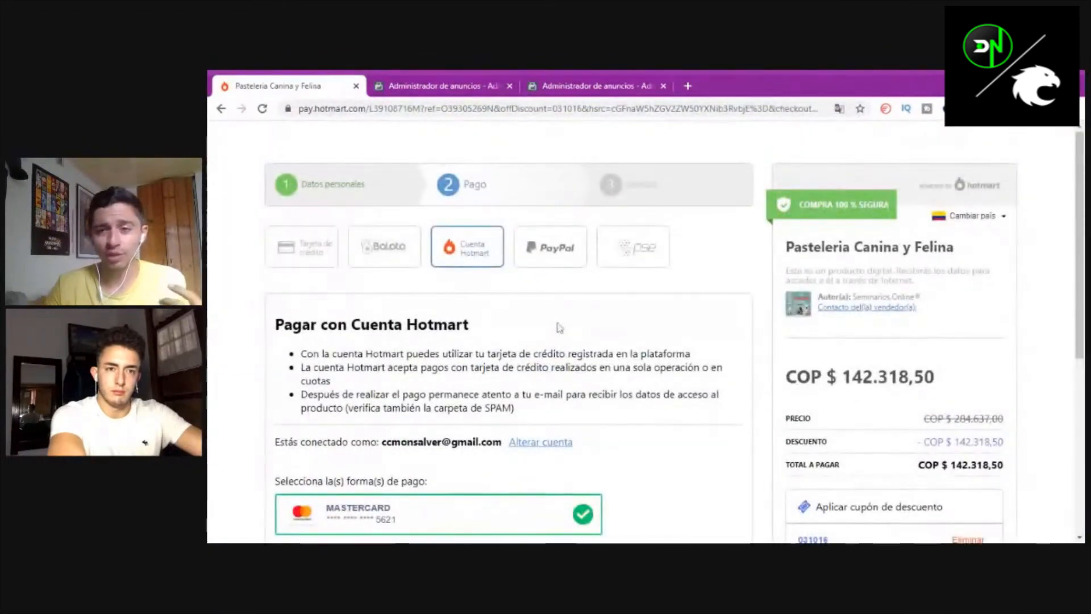
scroll(913, 313, "down", 1)
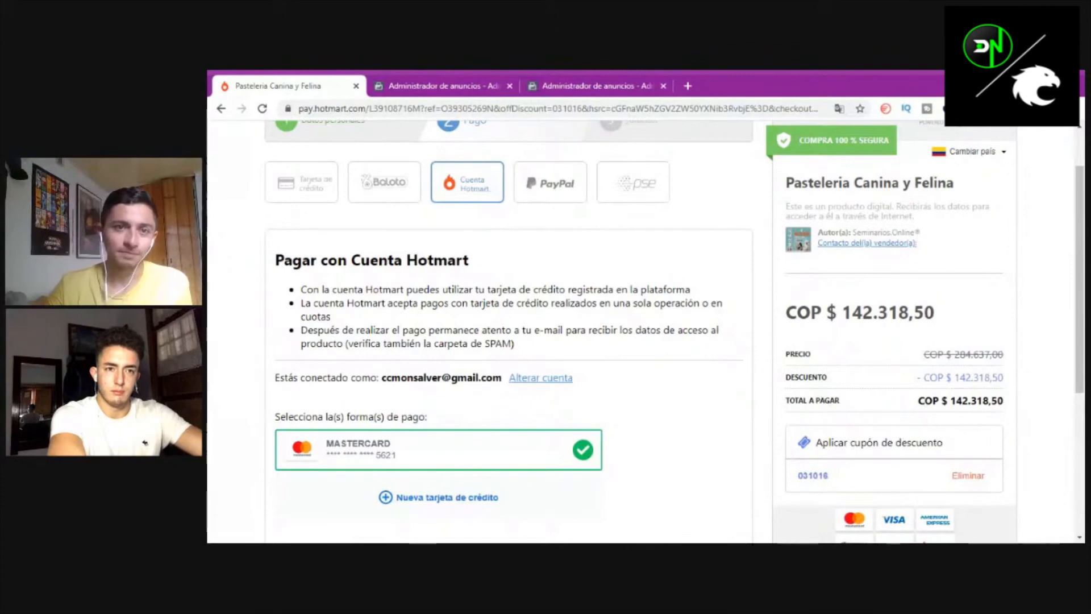
left_click(482, 84)
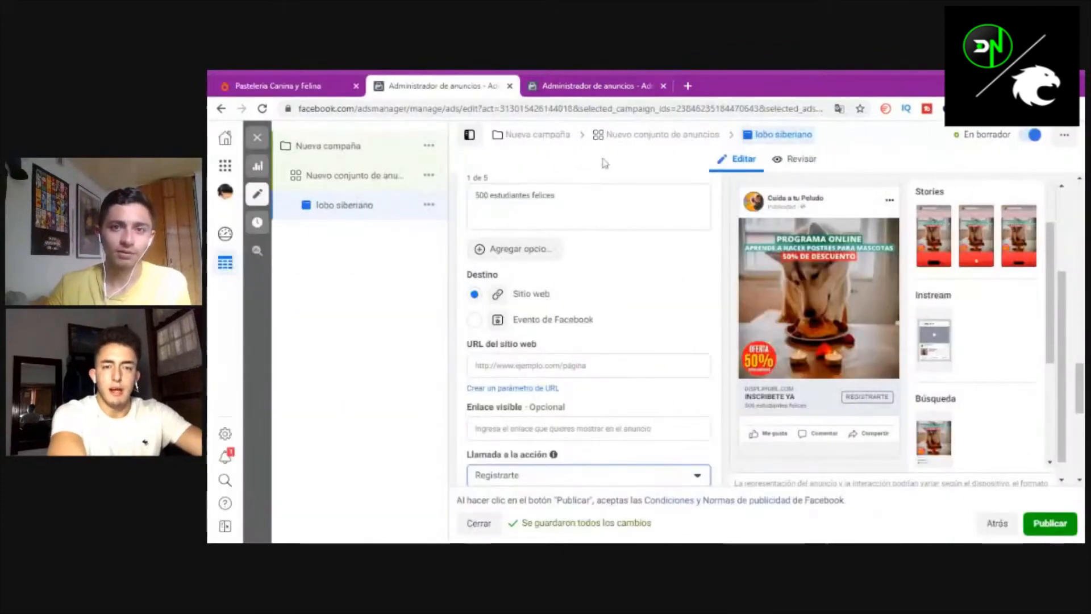
left_click(249, 81)
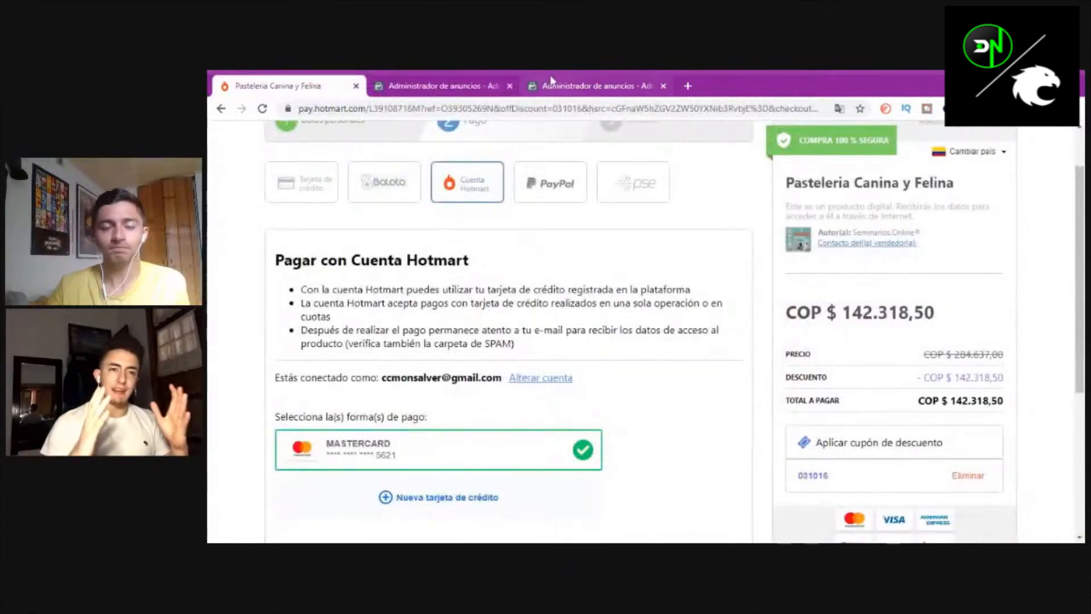